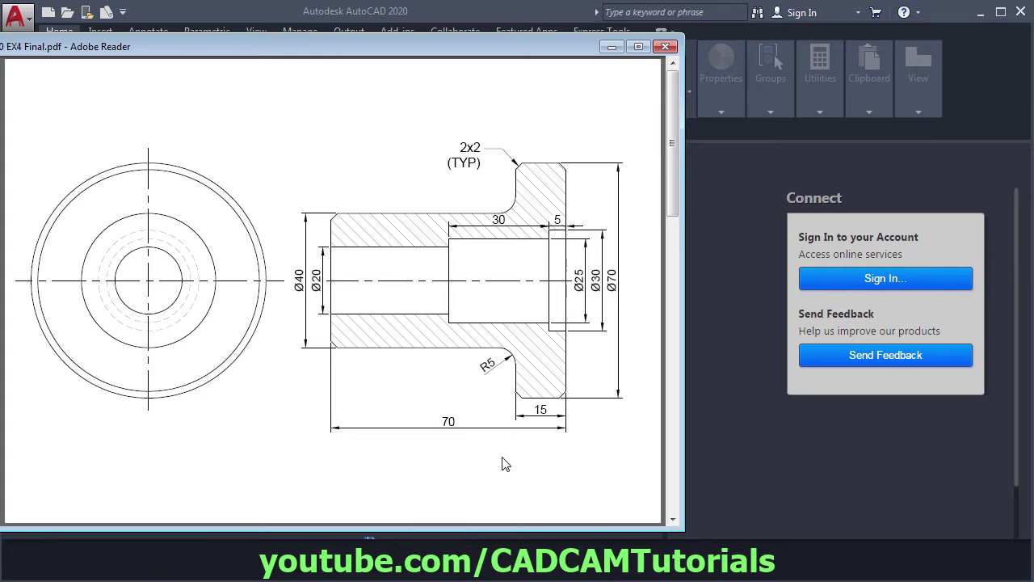
Scroll through the exercise PDF to review the flange, spoon and connecting-rod drawings
scroll(501, 462, "down", 5)
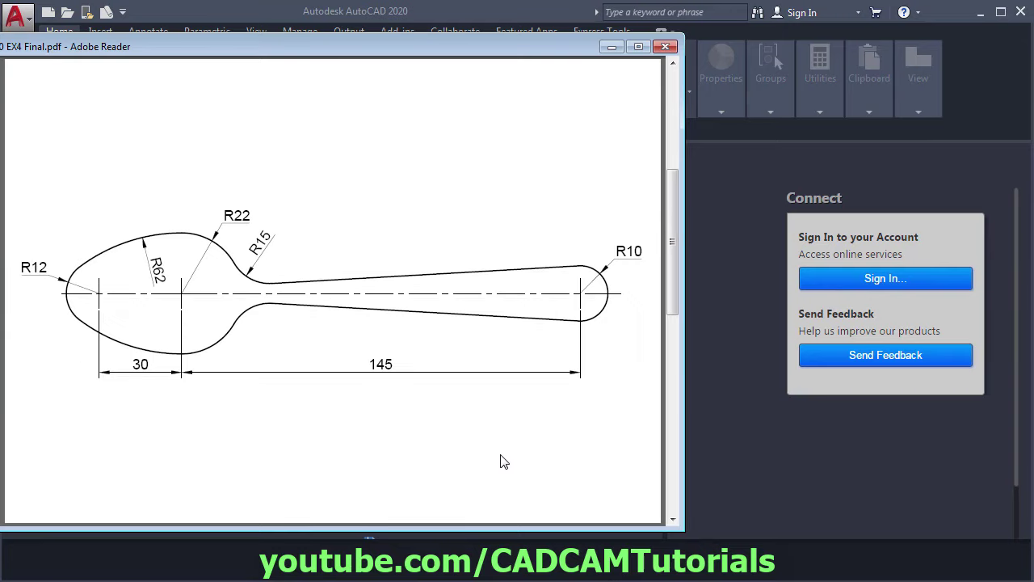
scroll(501, 461, "down", 5)
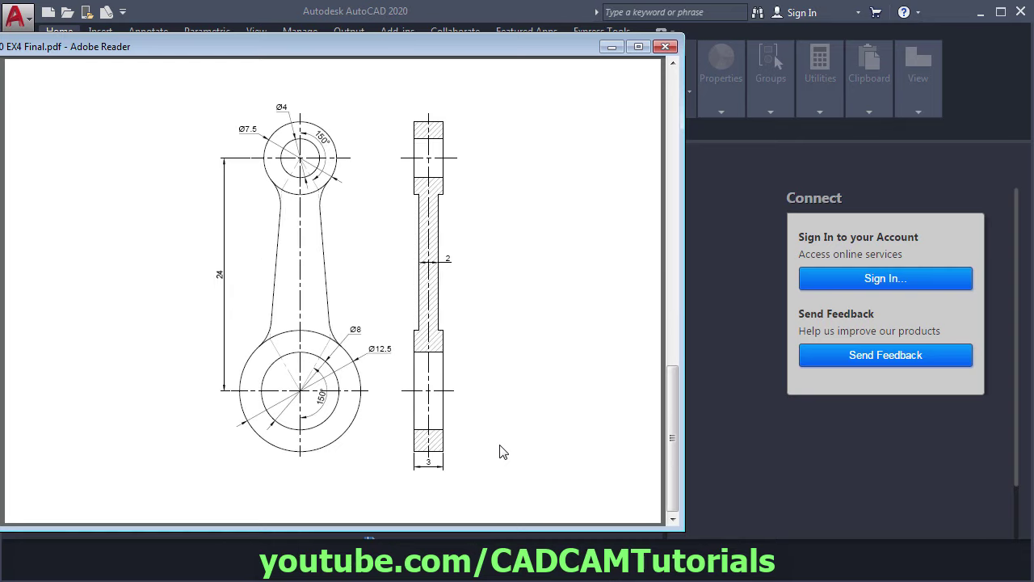
scroll(501, 451, "up", 10)
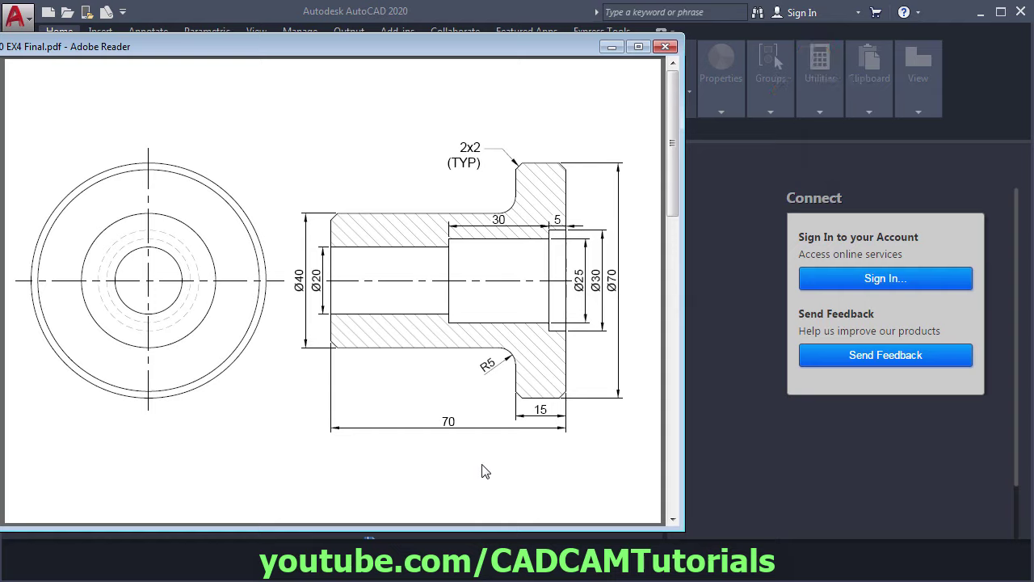
Return to AutoCAD and create Drawing1 from the metric acadiso.dwt template
left_click(741, 455)
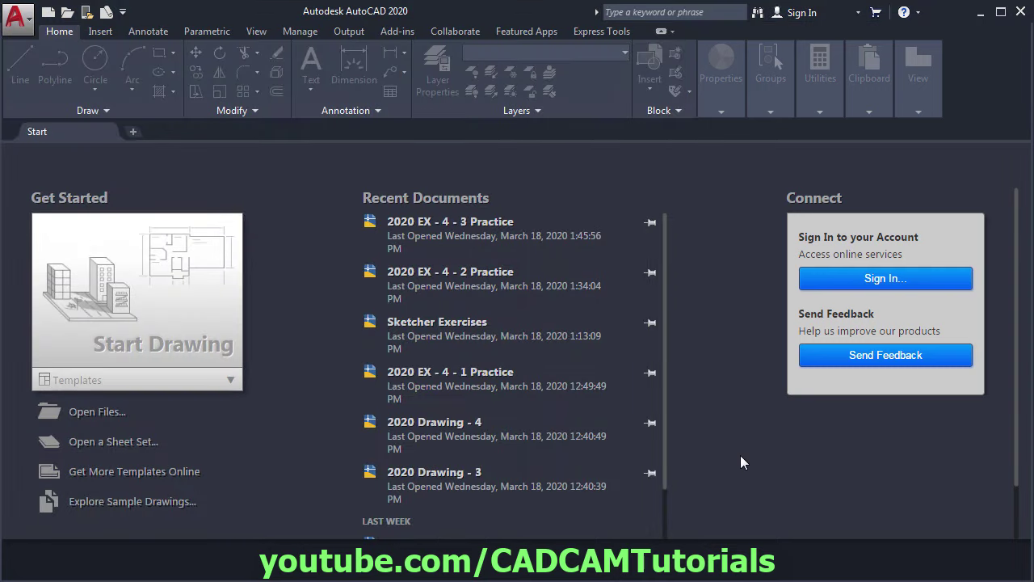
left_click(229, 379)
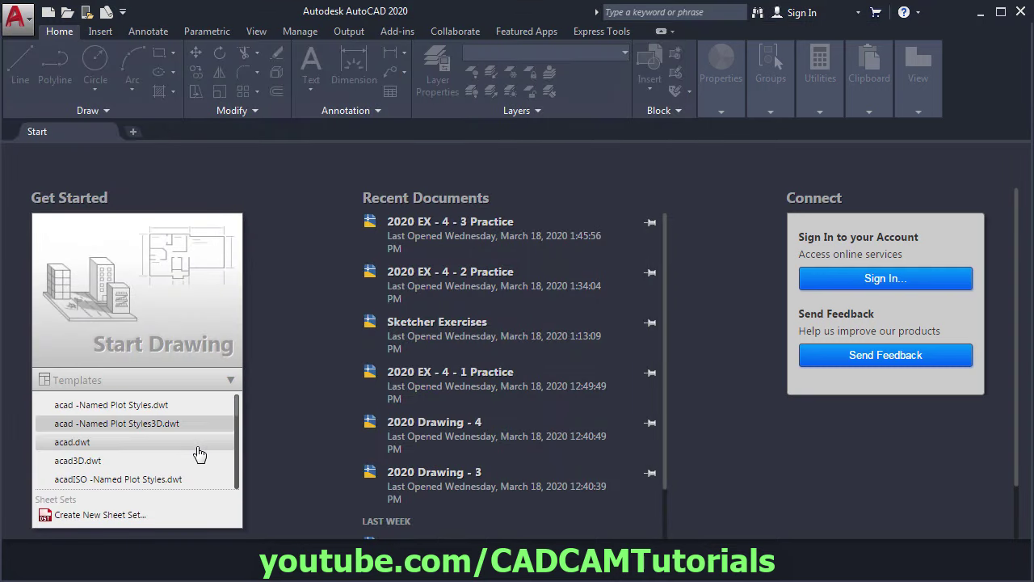
scroll(192, 457, "down", 3)
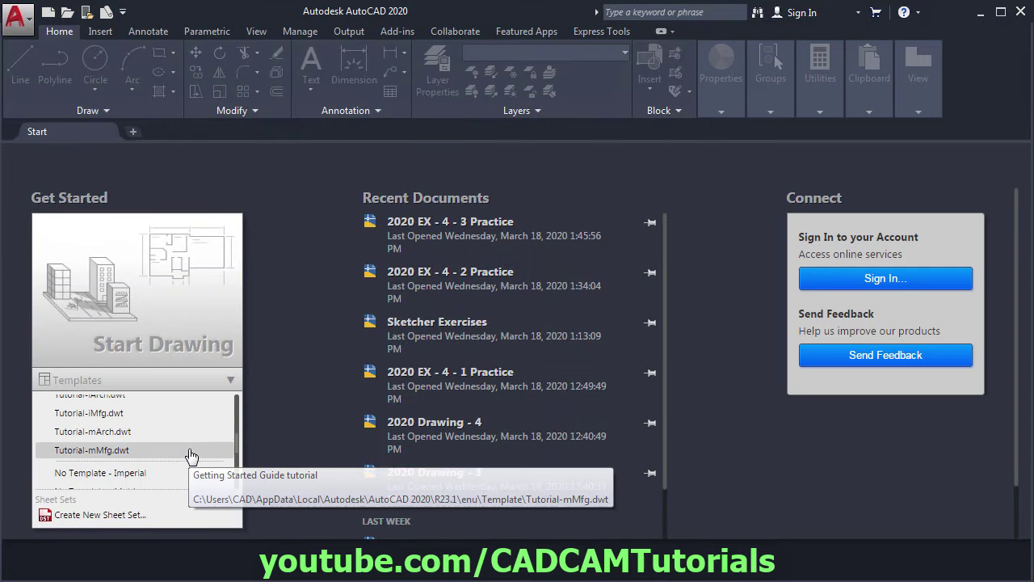
scroll(190, 457, "up", 2)
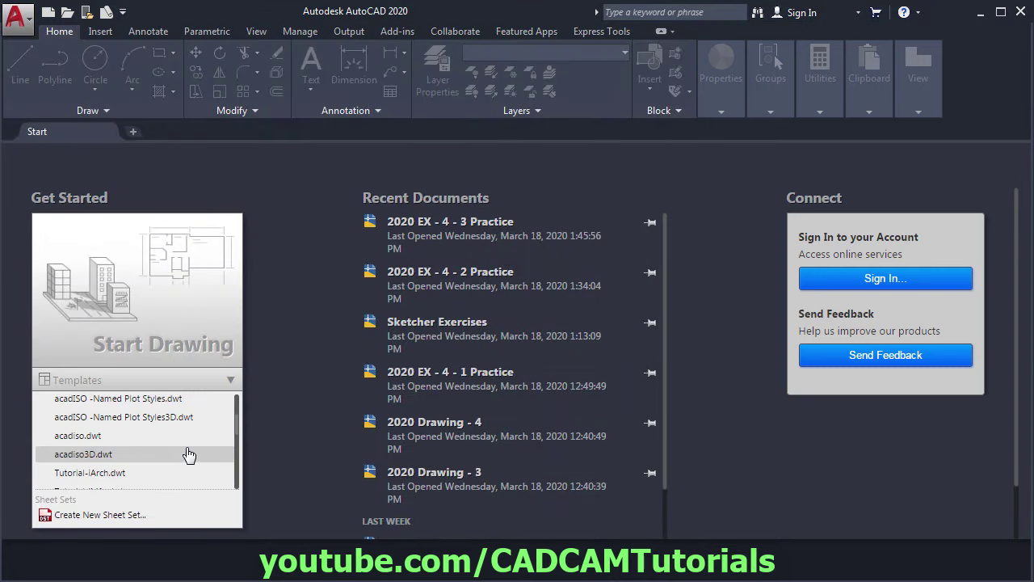
left_click(88, 441)
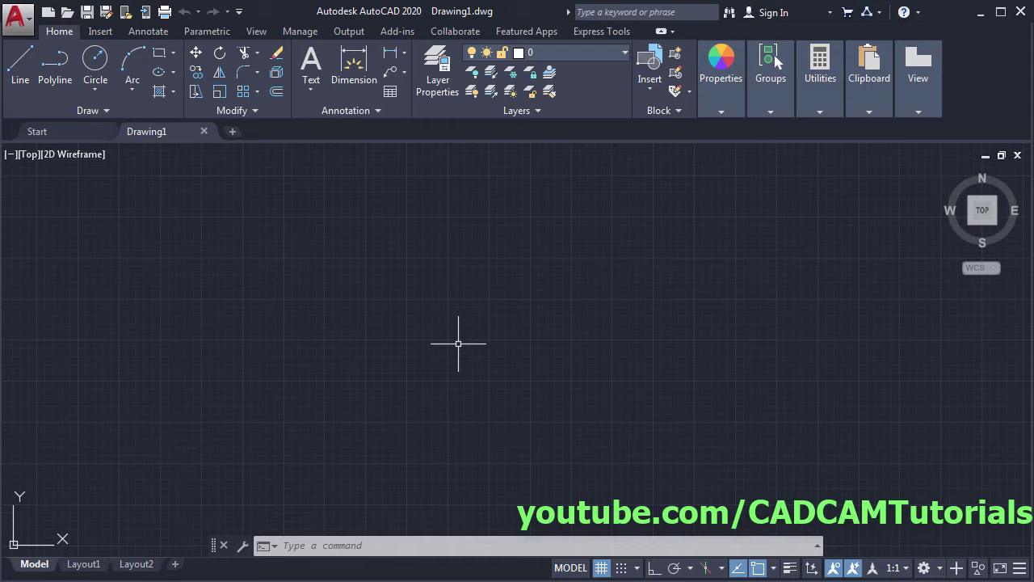
Confirm Drawing Units (UN) are Decimal, 0.0000 precision, Millimeters, then view the reference PDF
type("un")
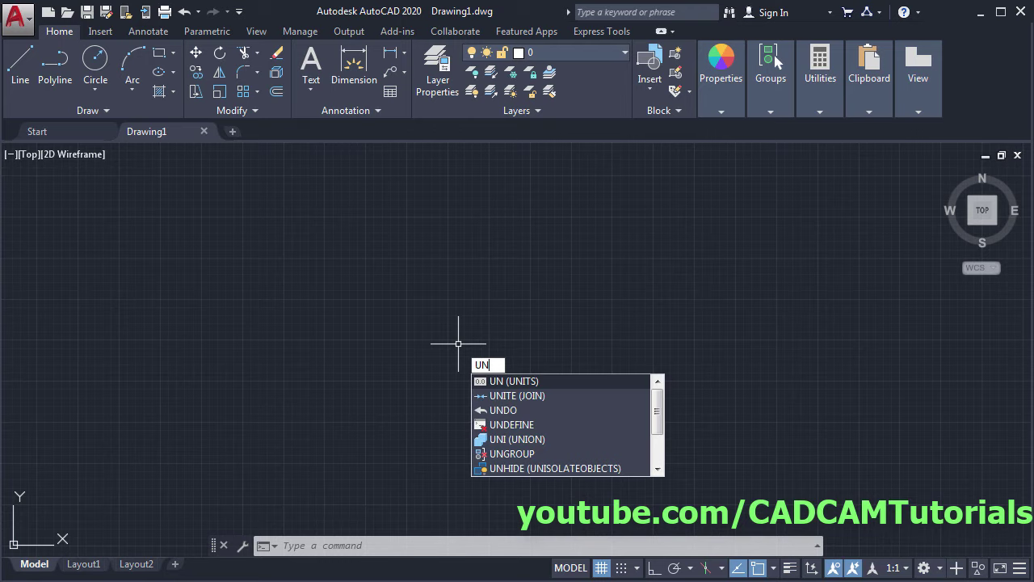
key("Return")
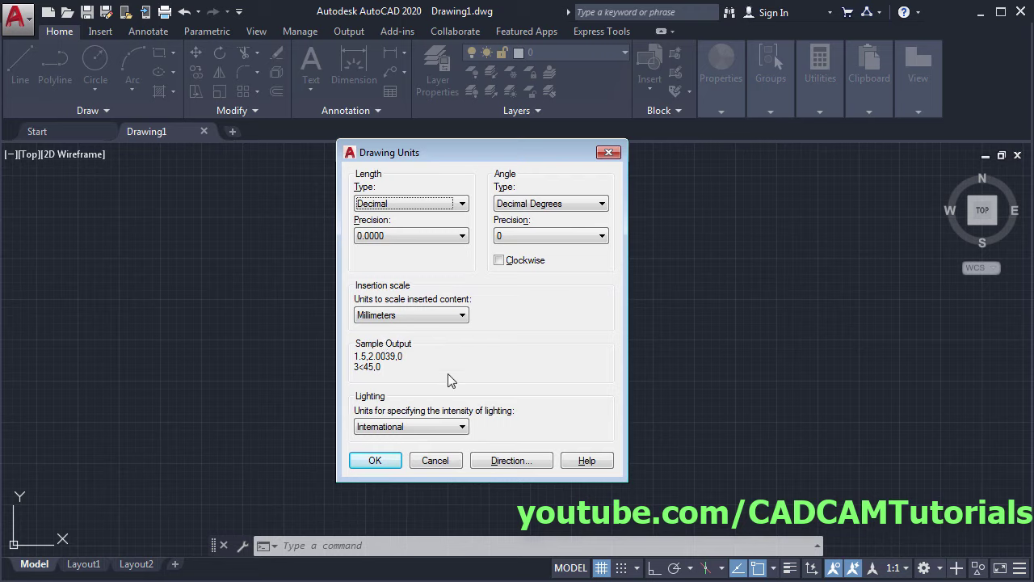
left_click(375, 459)
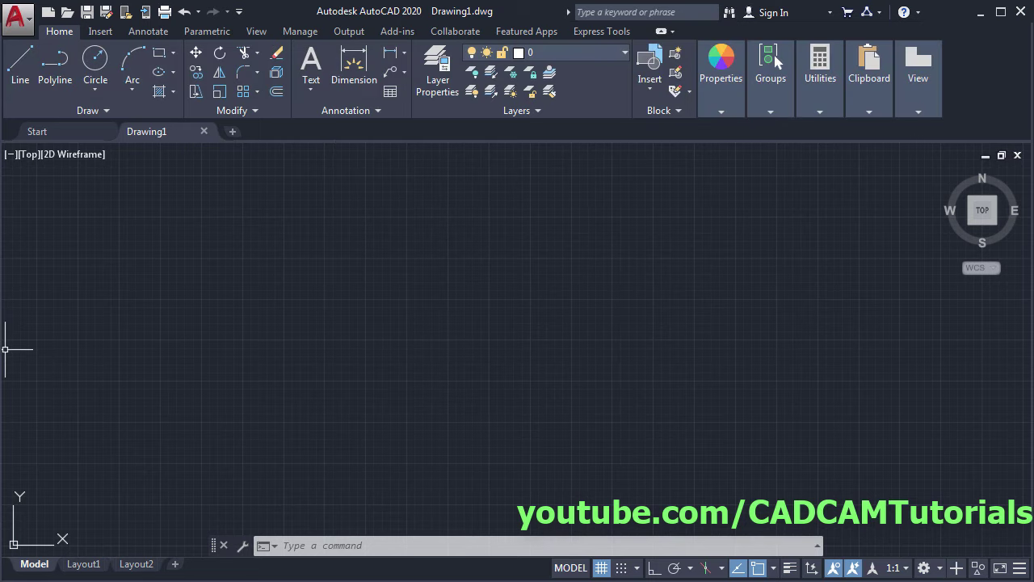
key("alt+Tab")
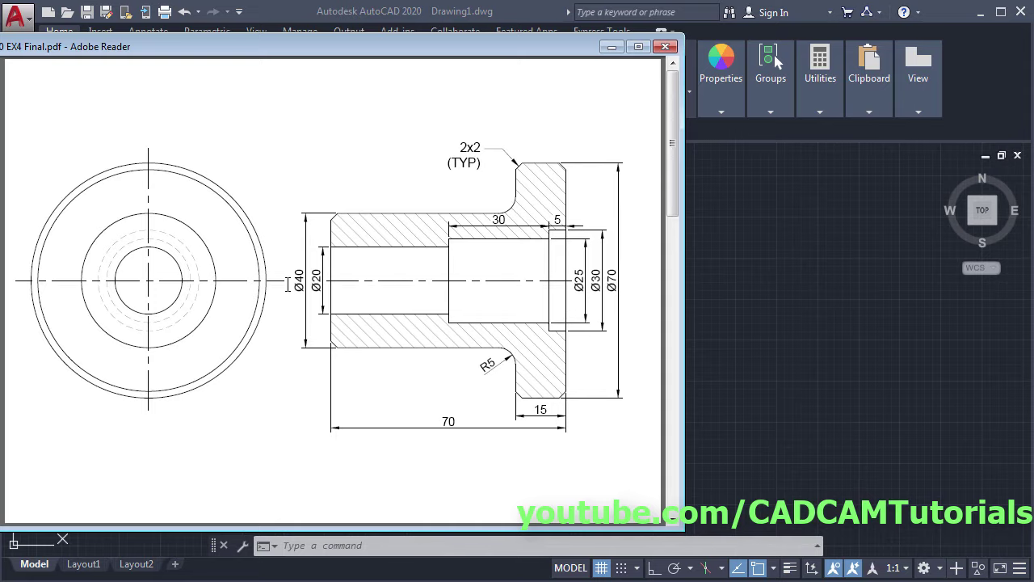
Back in AutoCAD, run MULTIPLE with the Circle command so circles repeat automatically
left_click(772, 285)
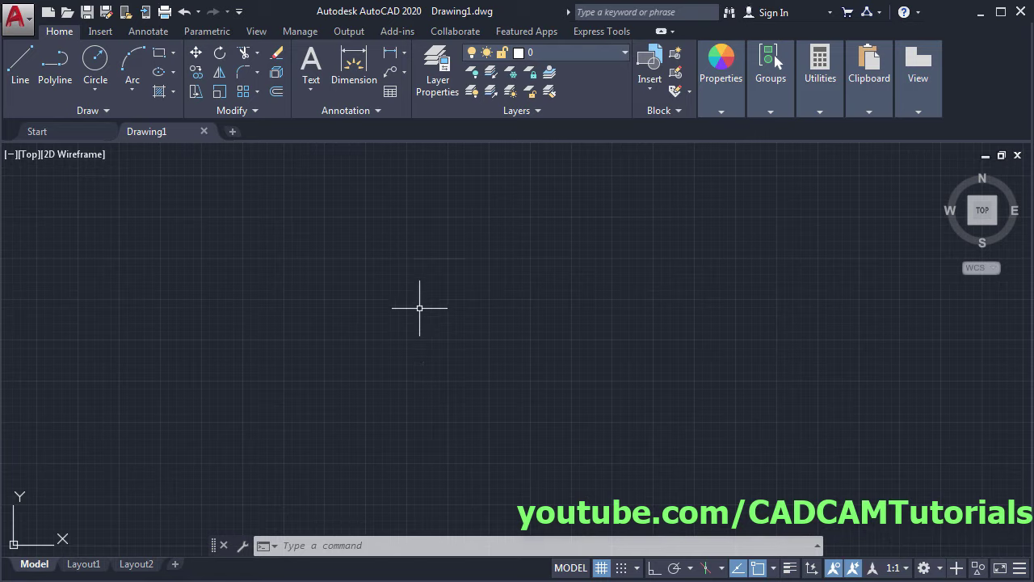
type("MULTIPLE")
key("Return")
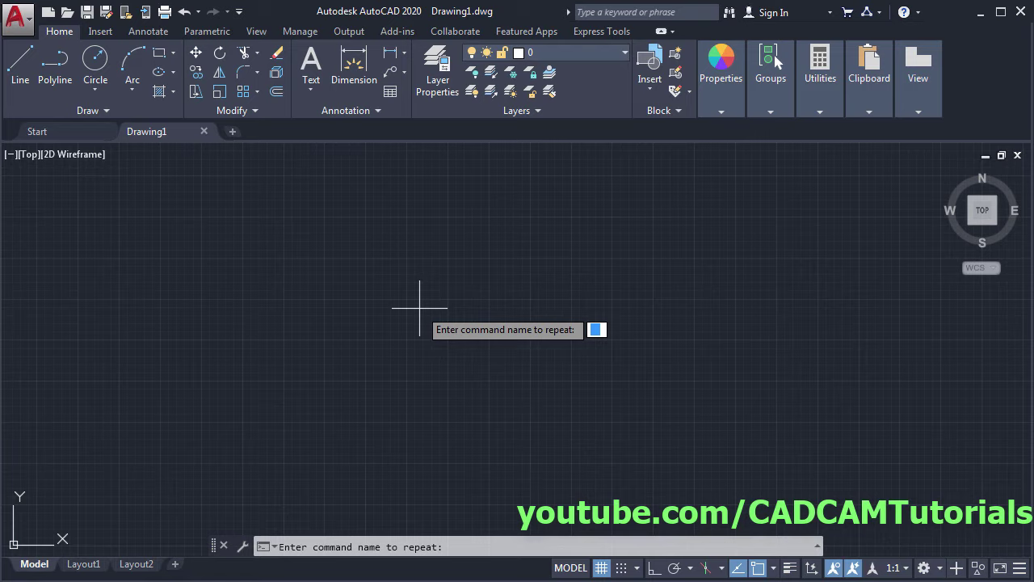
type("c")
key("Return")
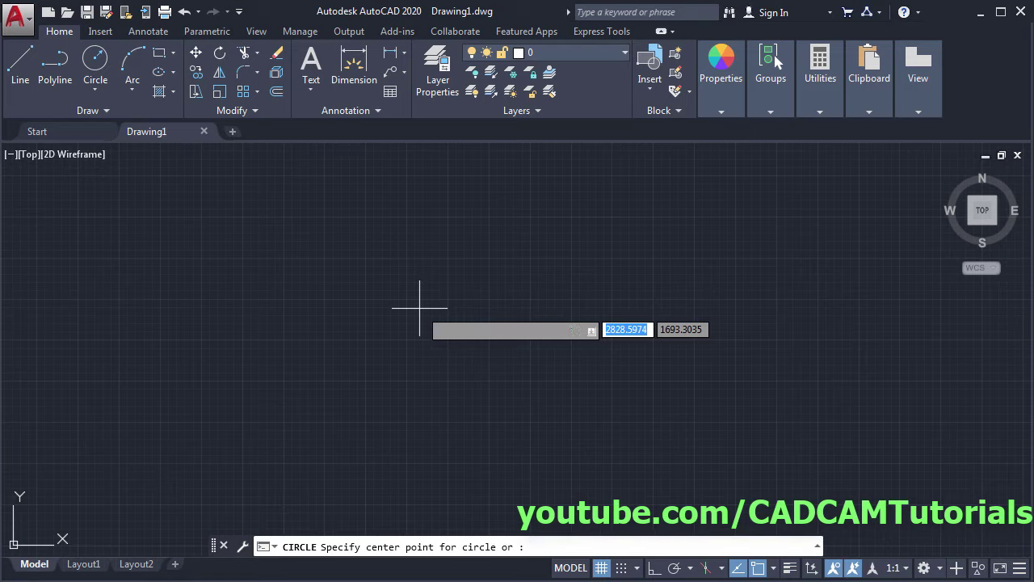
Draw the first circle at a chosen centre point with diameter 70
left_click(320, 340)
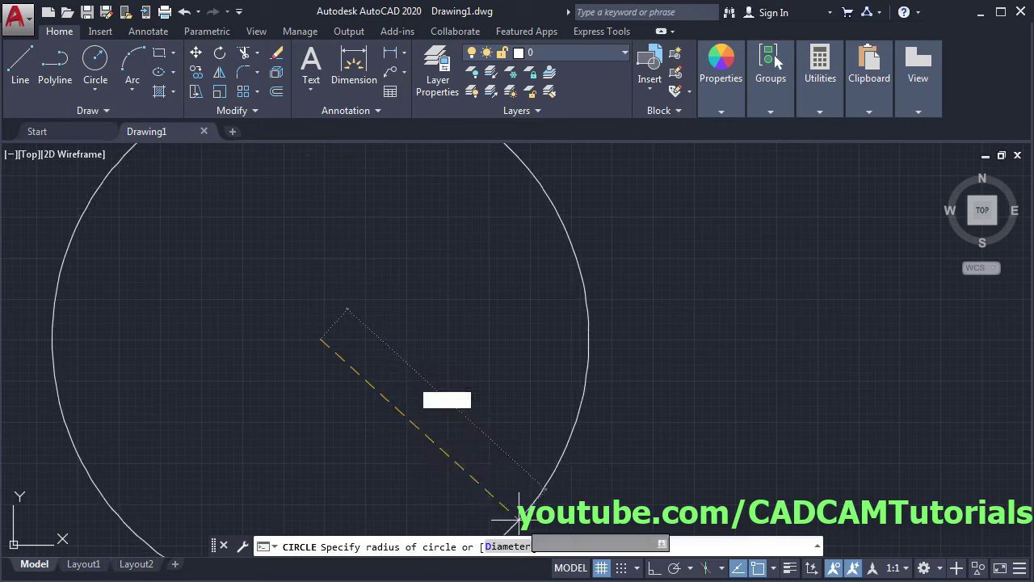
left_click(506, 548)
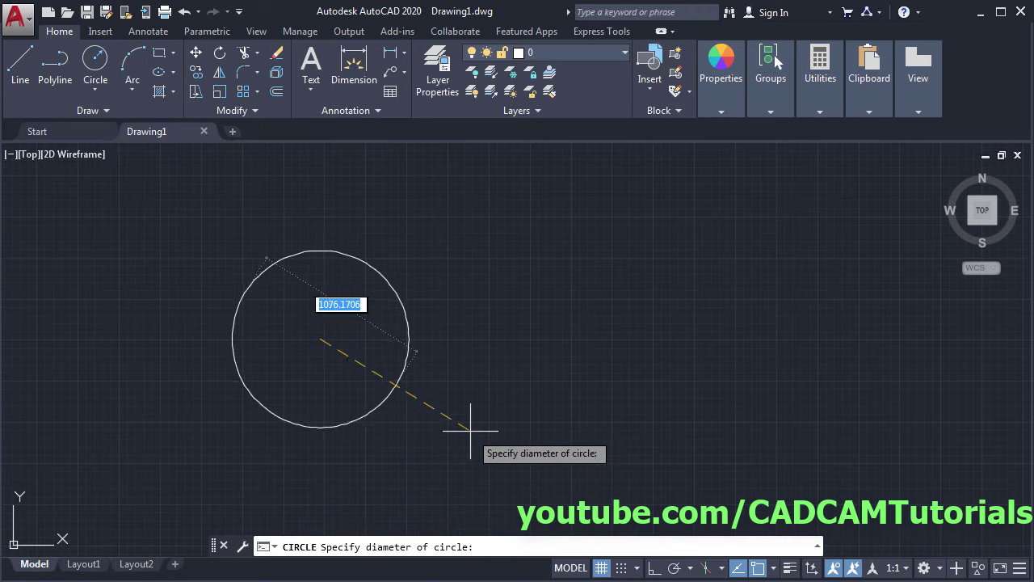
type("50")
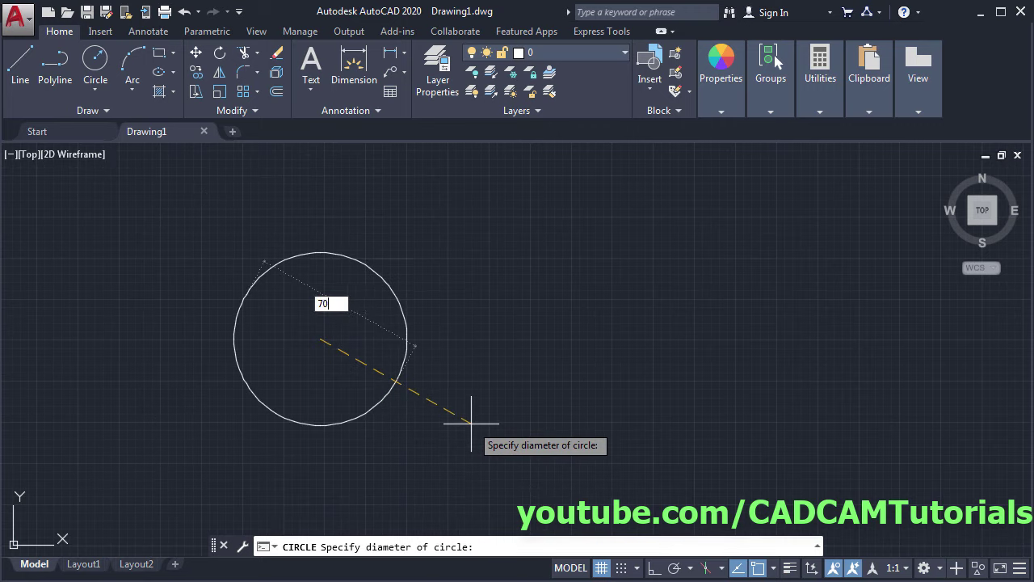
key("Return")
key("Return")
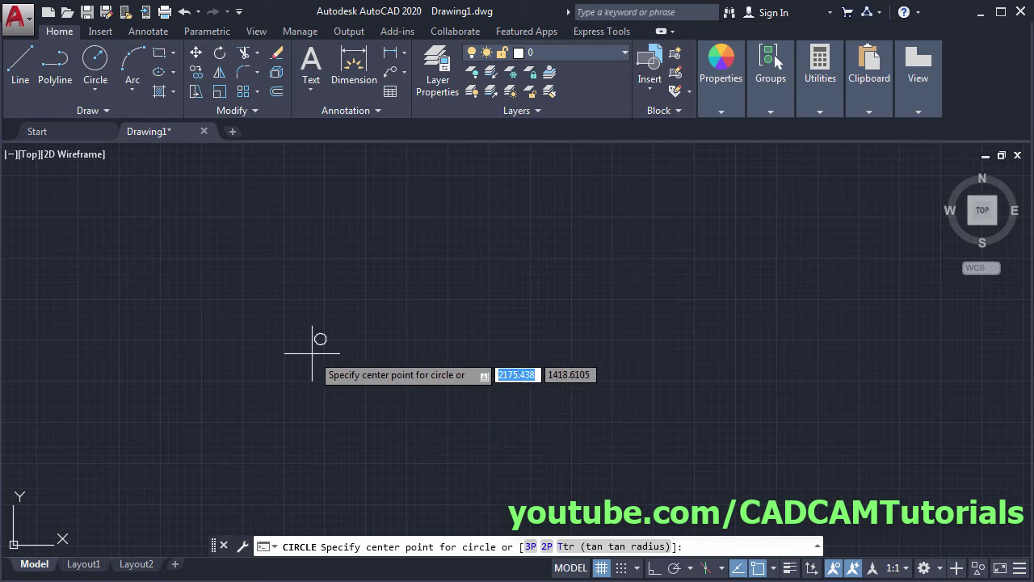
scroll(325, 333, "up", 10)
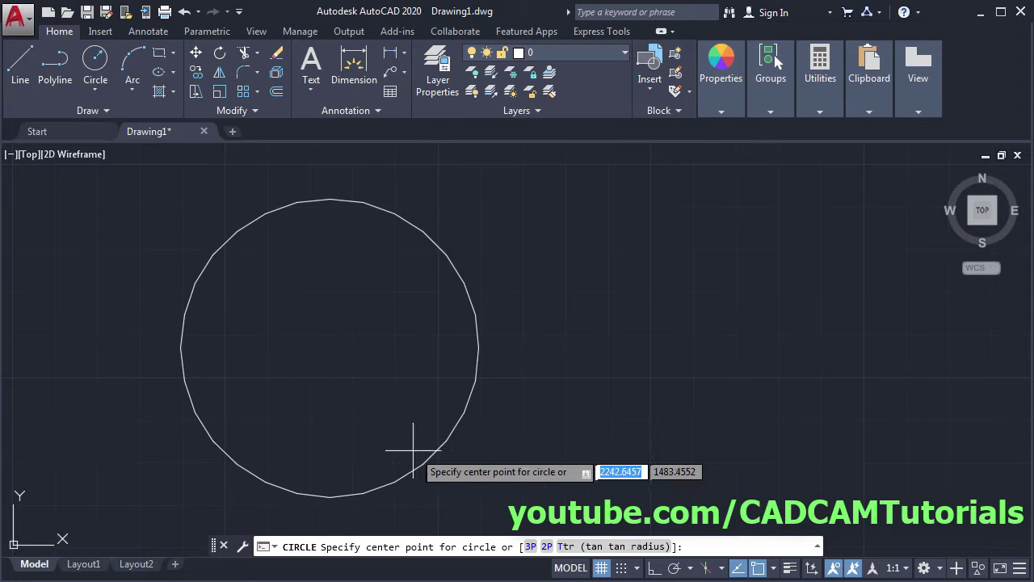
Add a concentric Ø25 circle, begin a third by diameter, and check the PDF
left_click(329, 348)
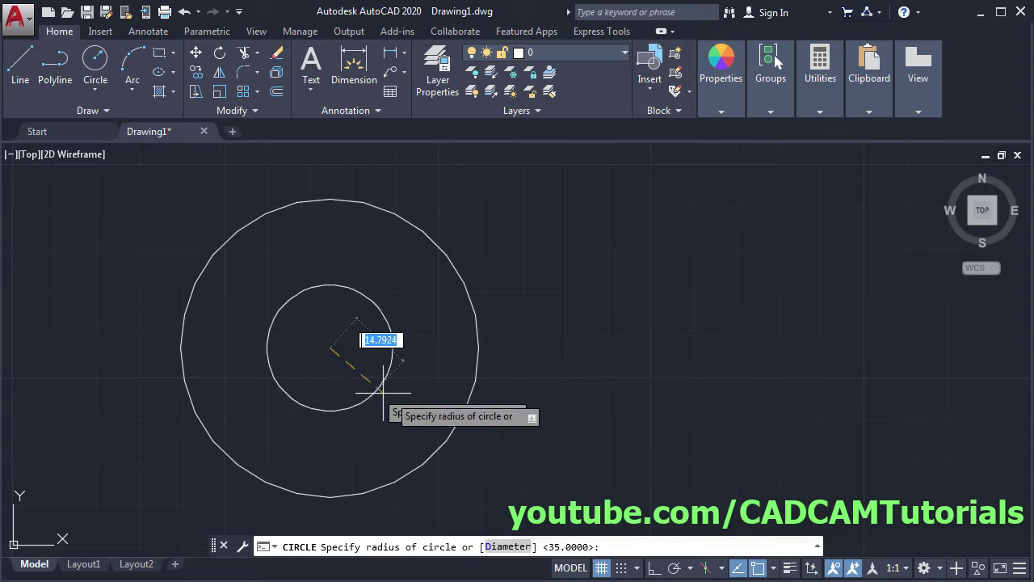
left_click(506, 547)
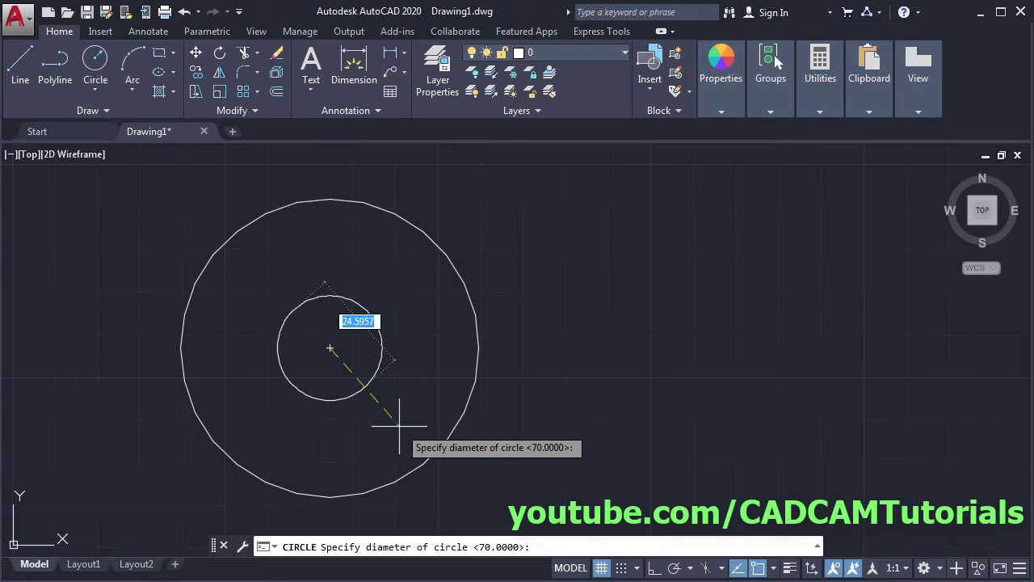
type("25")
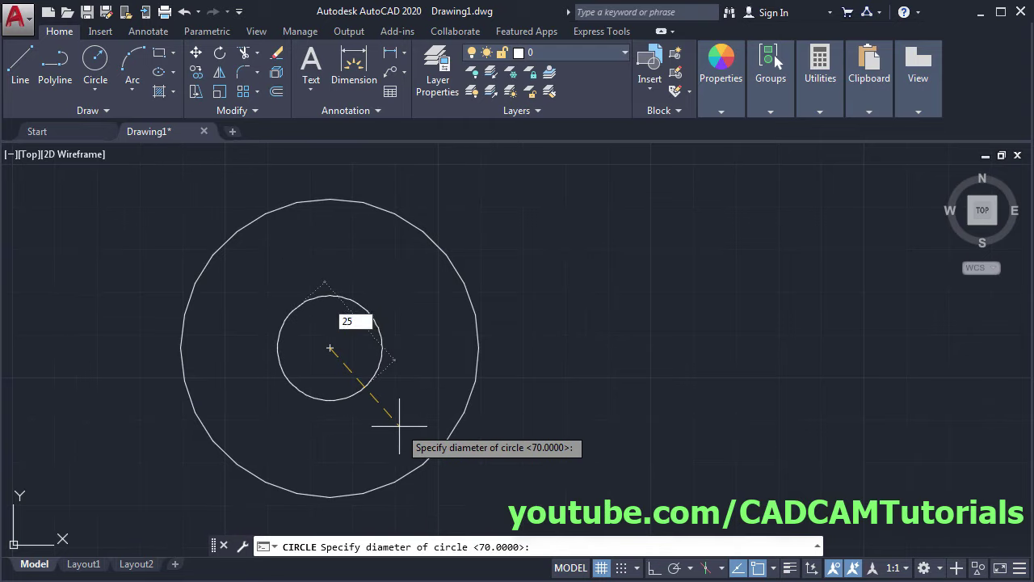
key("Return")
key("Return")
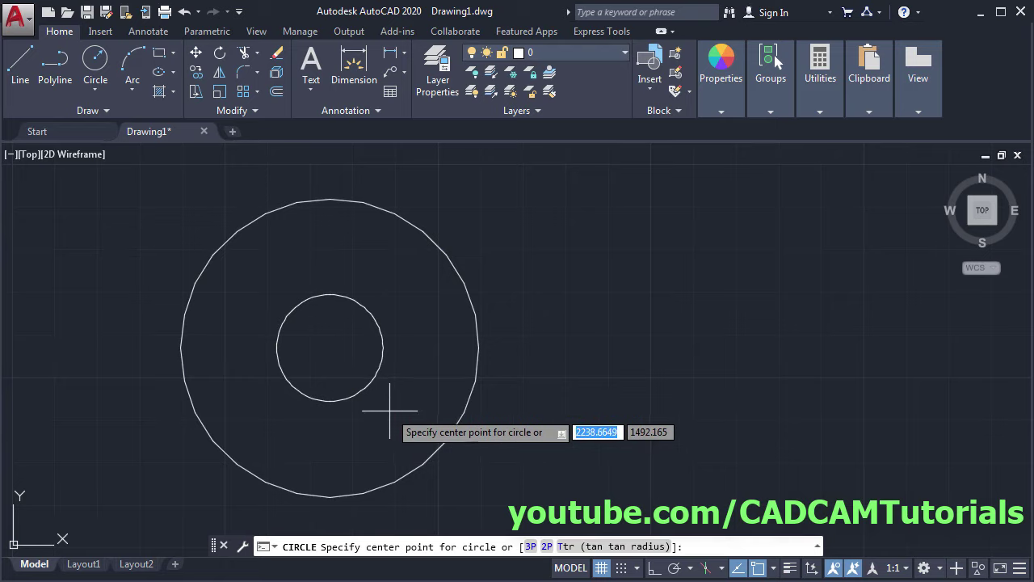
left_click(330, 348)
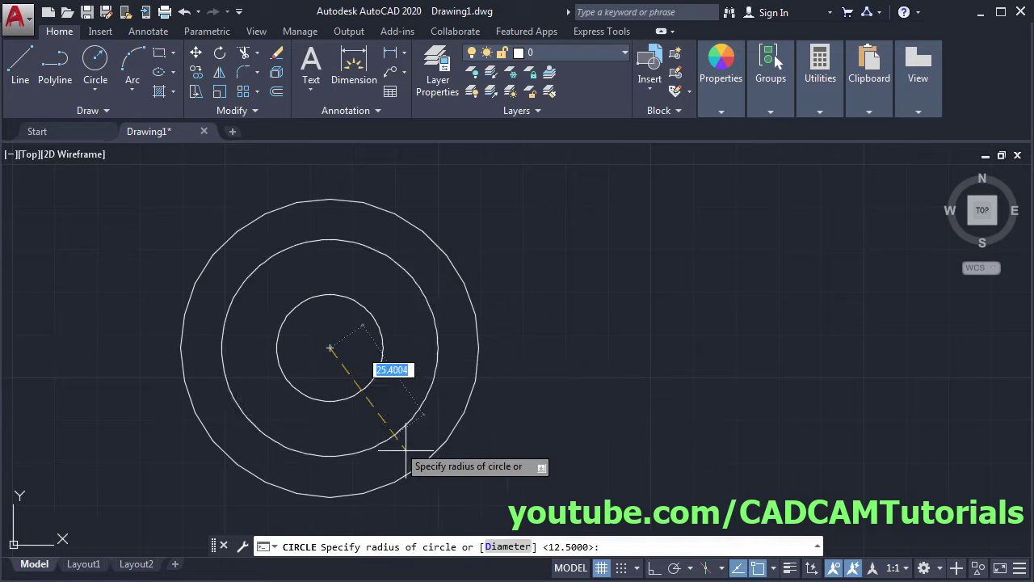
left_click(507, 547)
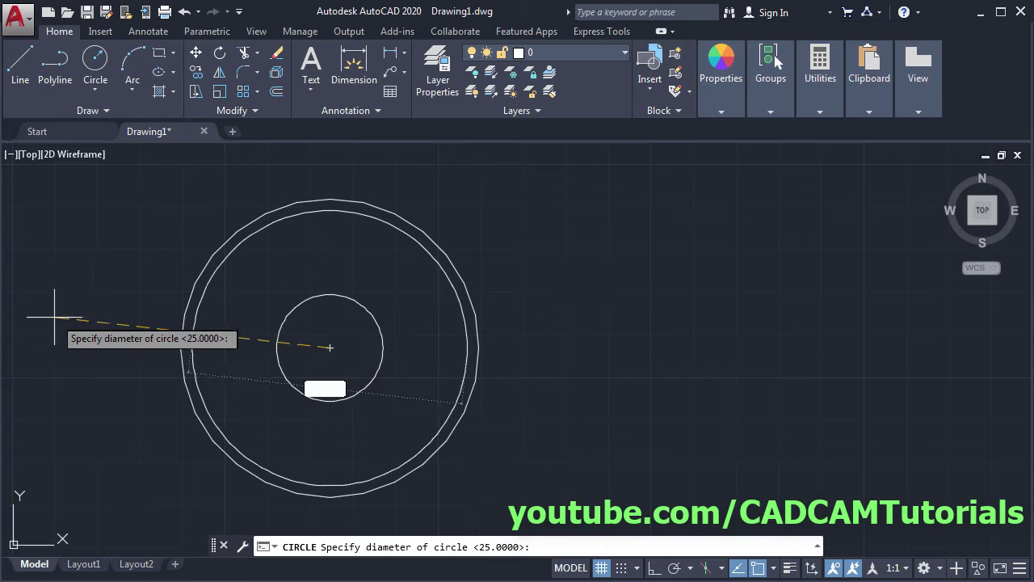
key("alt+Tab")
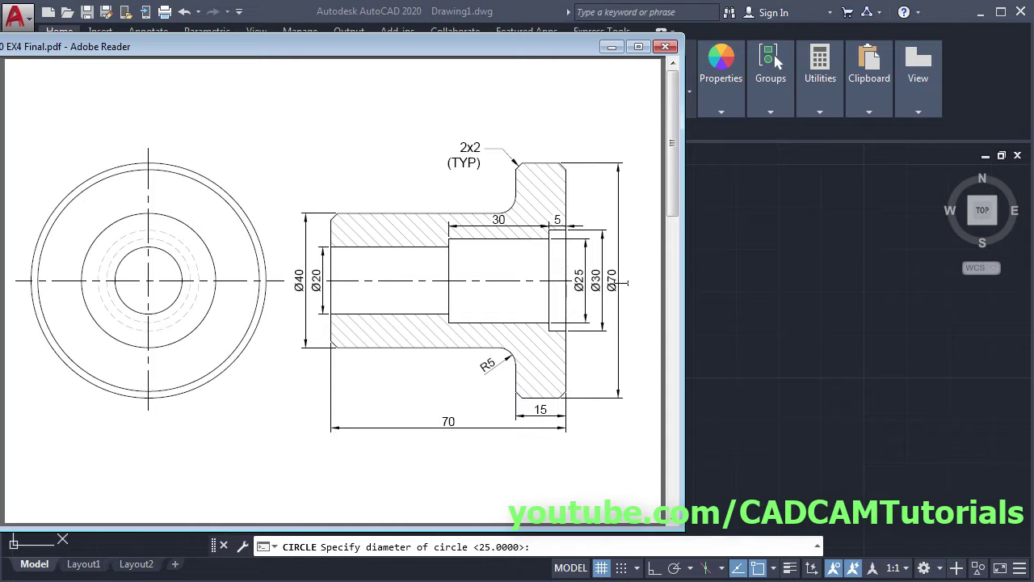
Finish the third concentric circle at diameter 65 and begin another by diameter
left_click(757, 138)
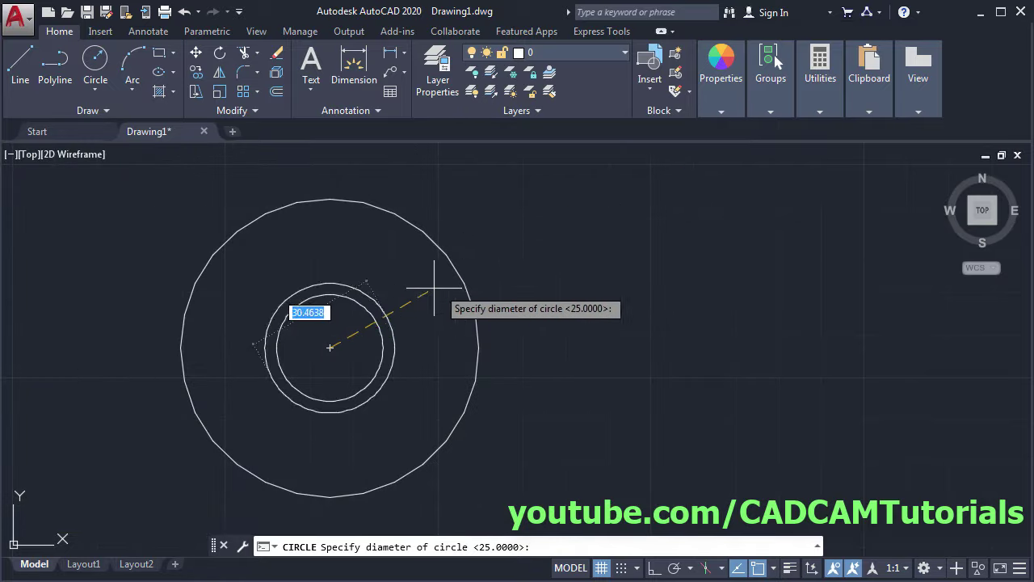
type("65")
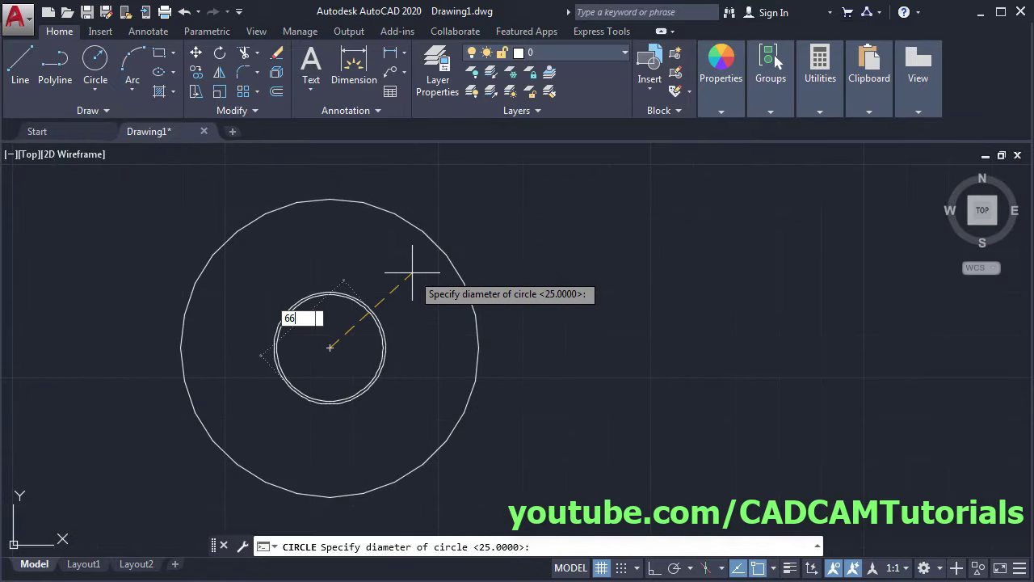
key("Return")
key("Return")
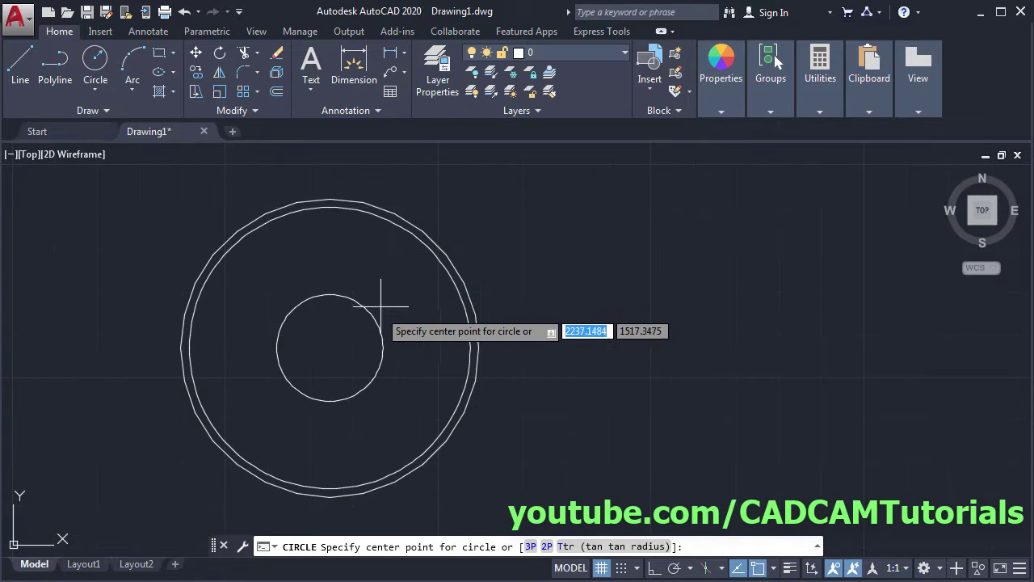
left_click(330, 347)
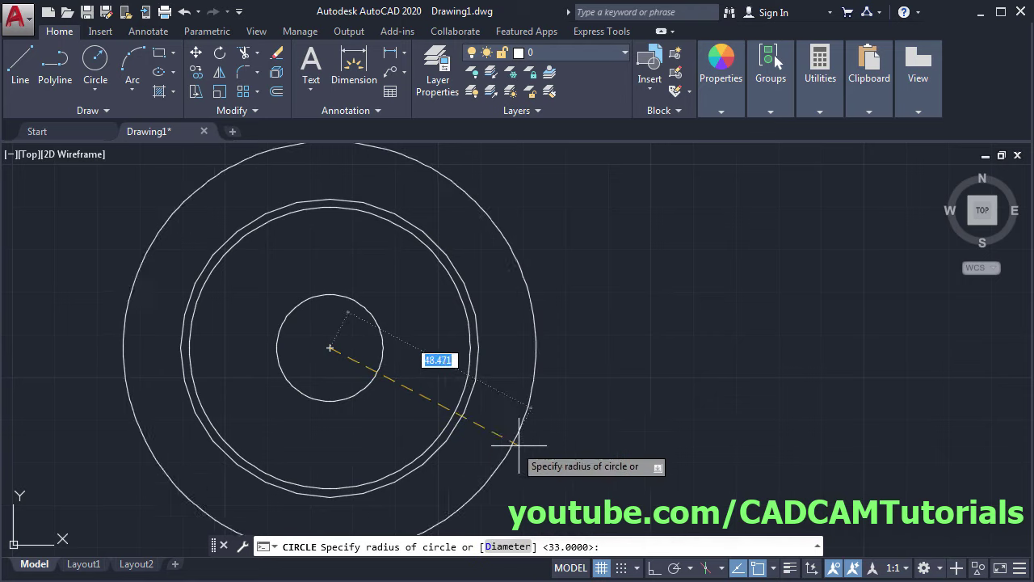
left_click(496, 547)
key("alt+Tab")
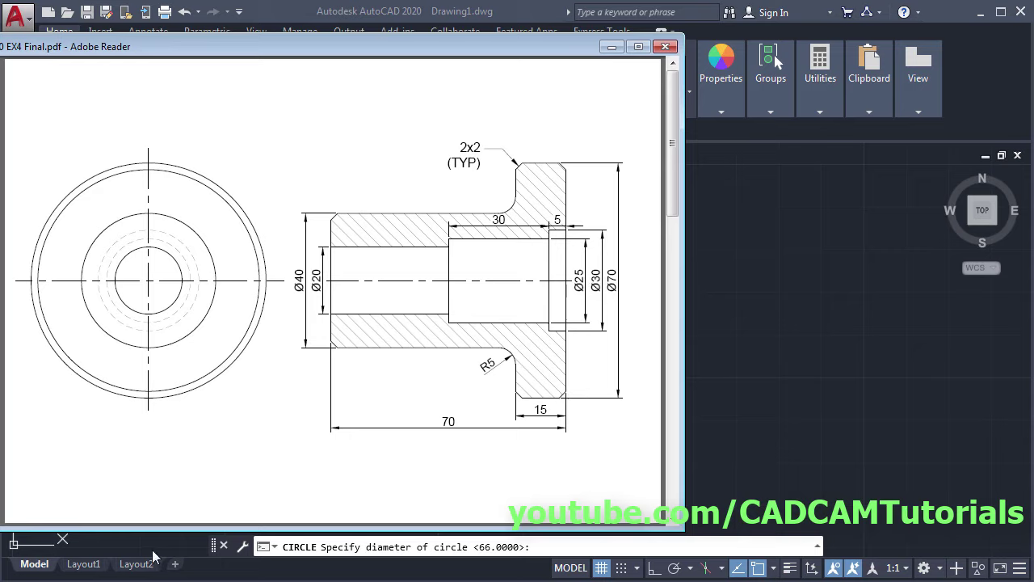
key("alt+Tab")
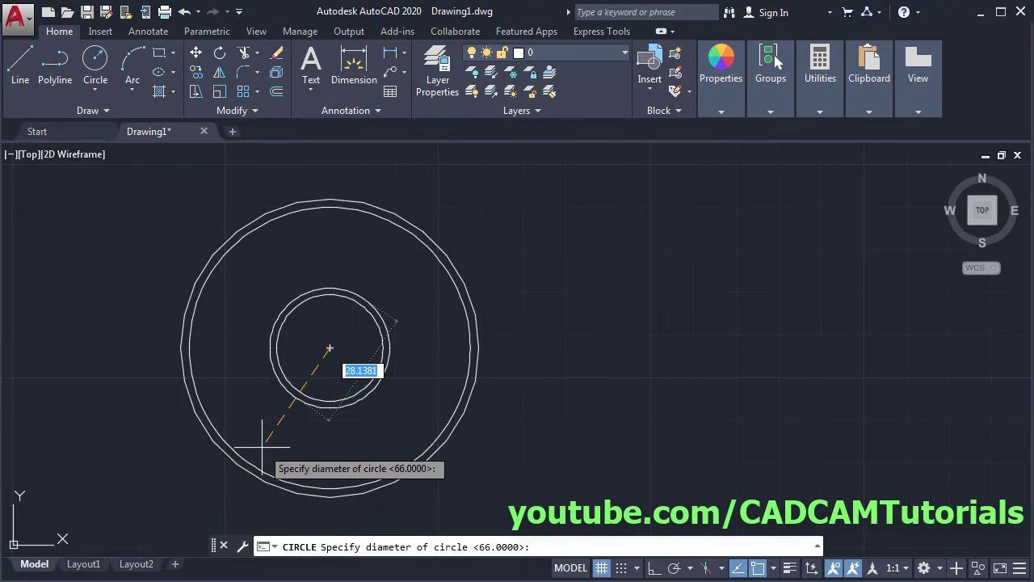
Add concentric circles of diameter 20, 30 and 40, pan right, and view the PDF
type("20")
key("Return")
key("Return")
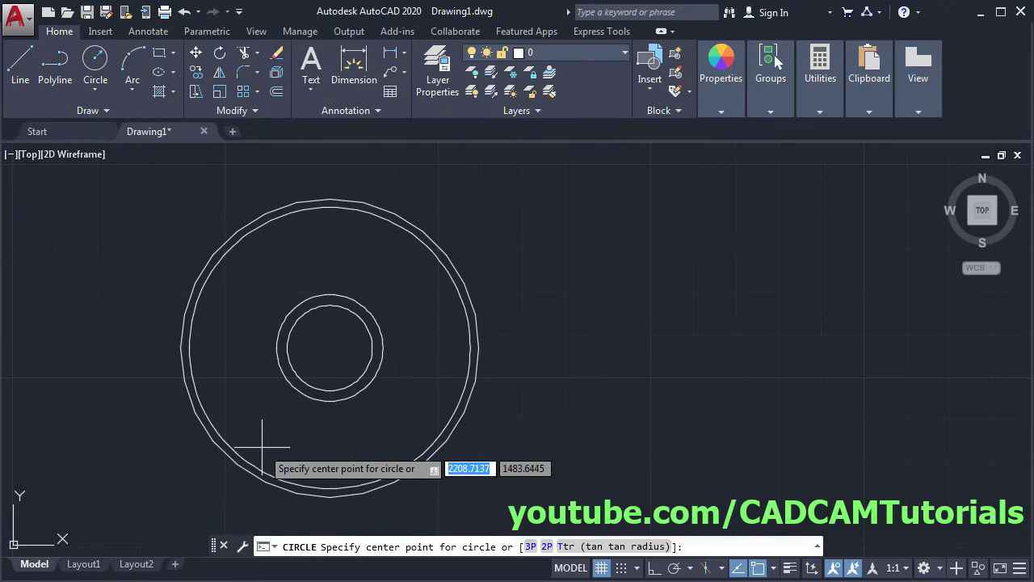
left_click(330, 348)
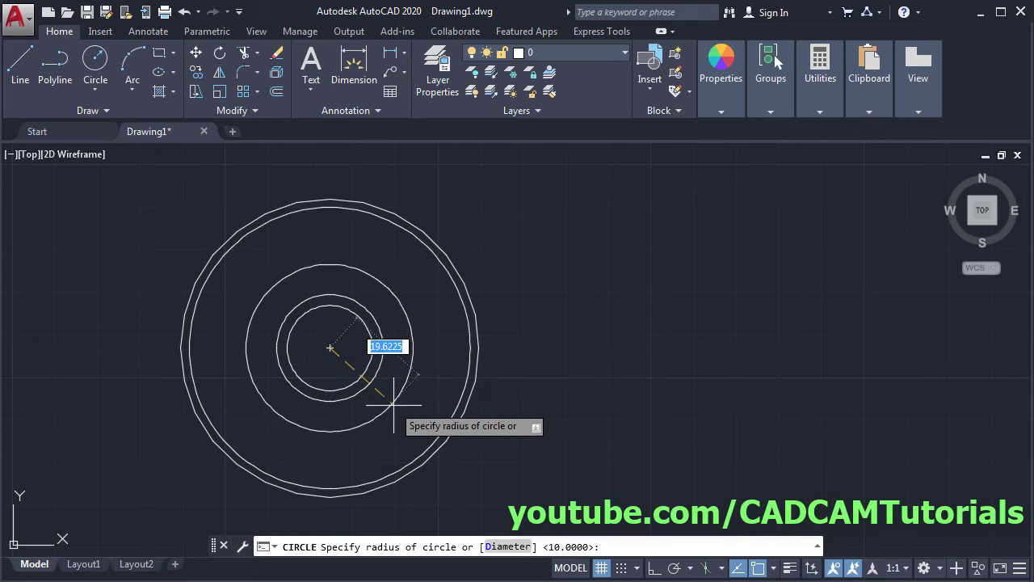
left_click(508, 547)
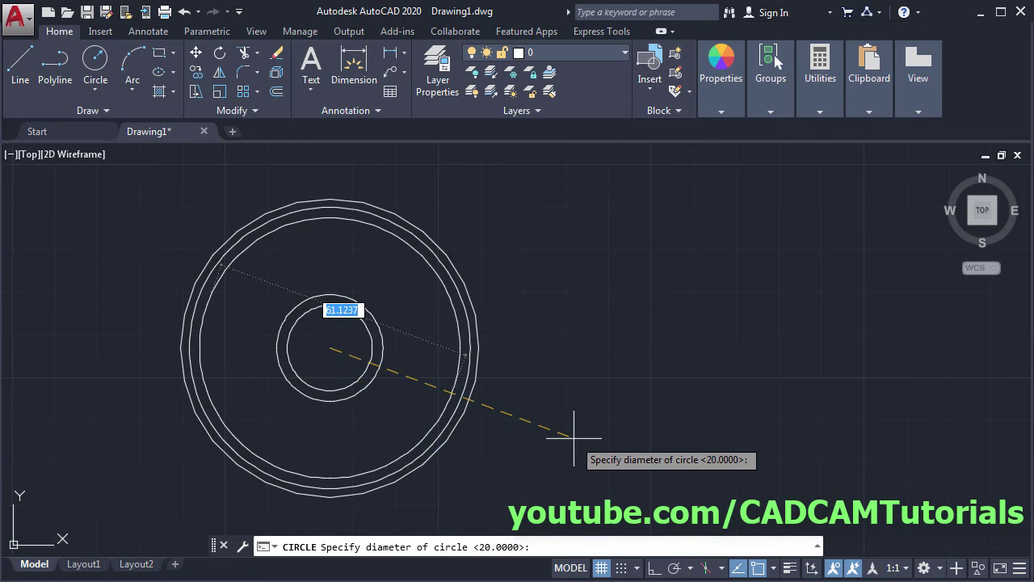
type("30")
key("Return")
key("Return")
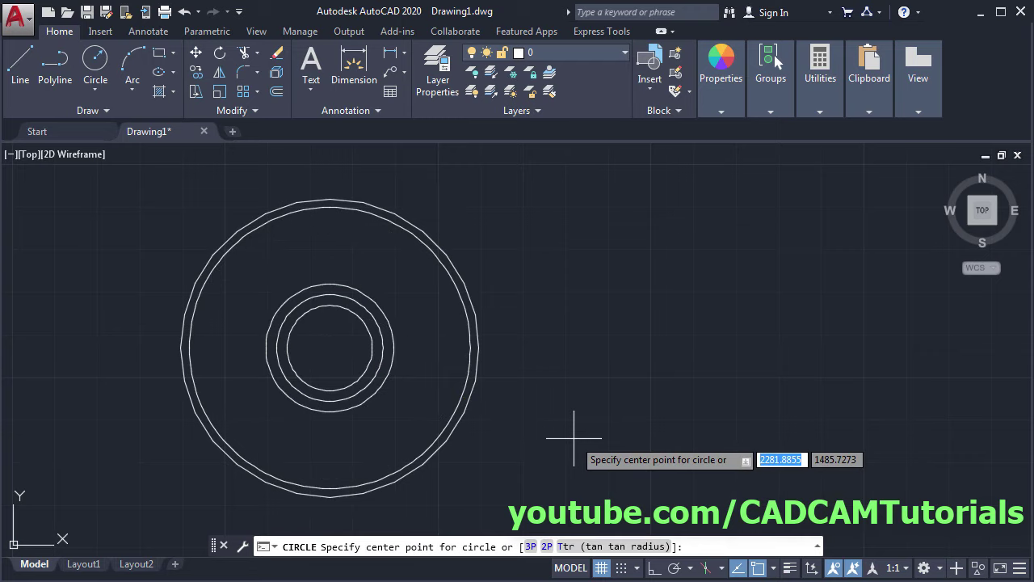
left_click(329, 348)
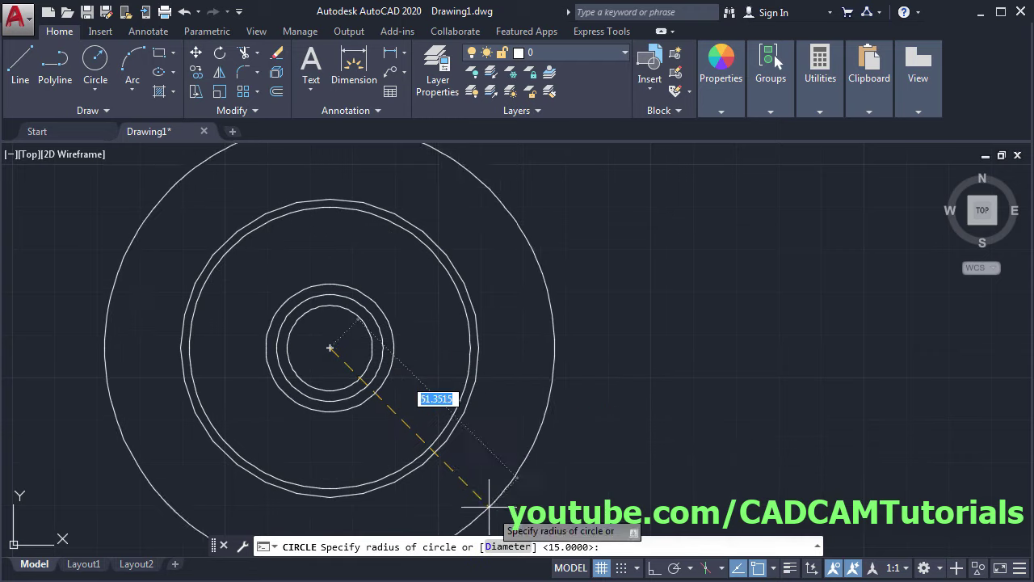
left_click(507, 546)
type("40")
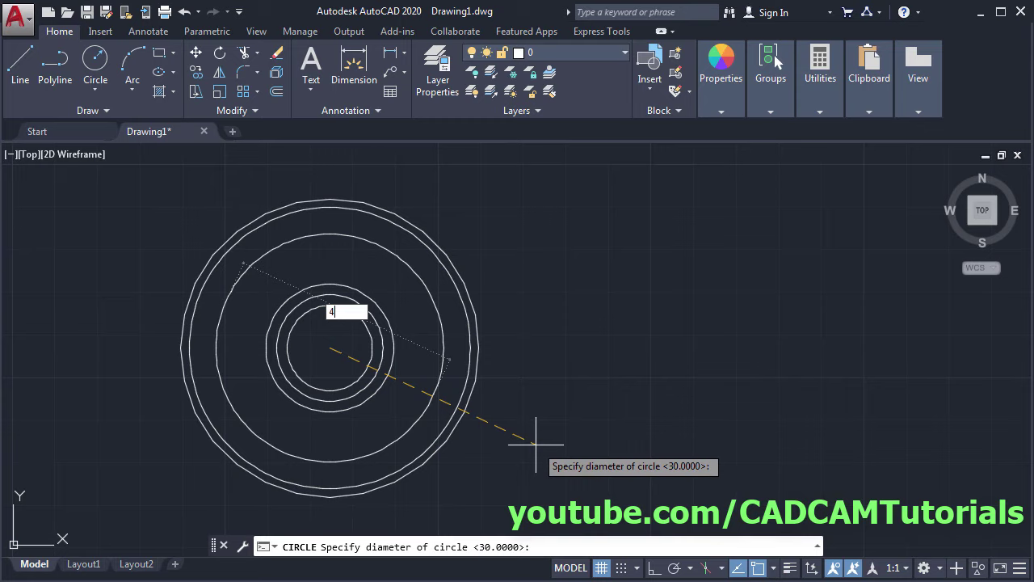
key("Return")
key("Return")
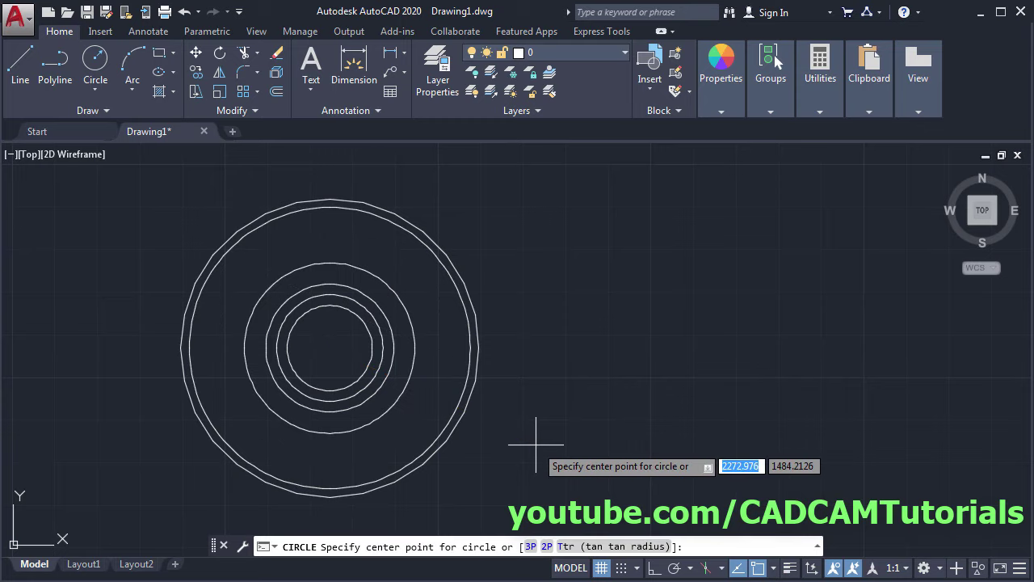
middle_click_drag(293, 376, 796, 388)
key("alt+Tab")
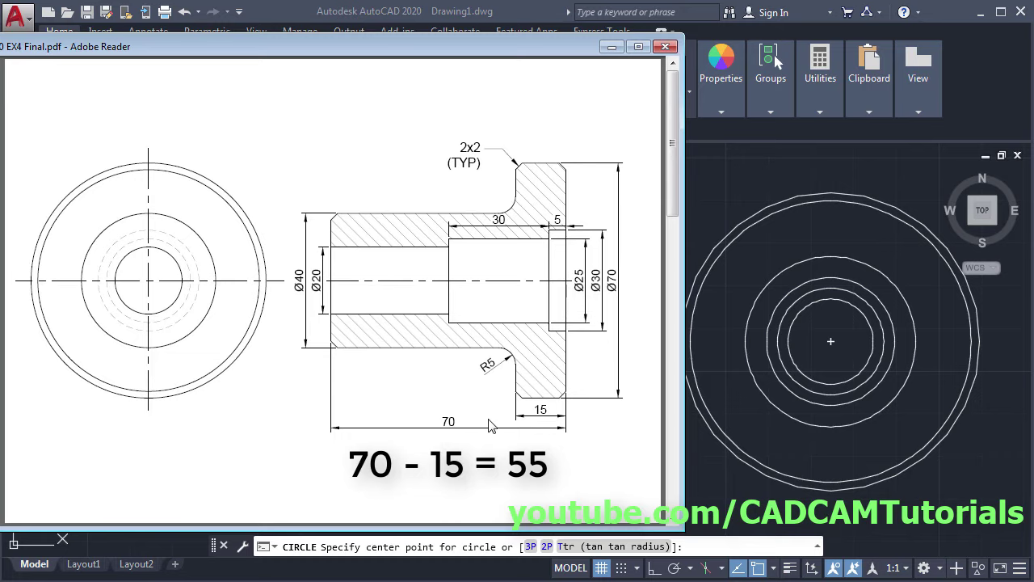
left_click(840, 363)
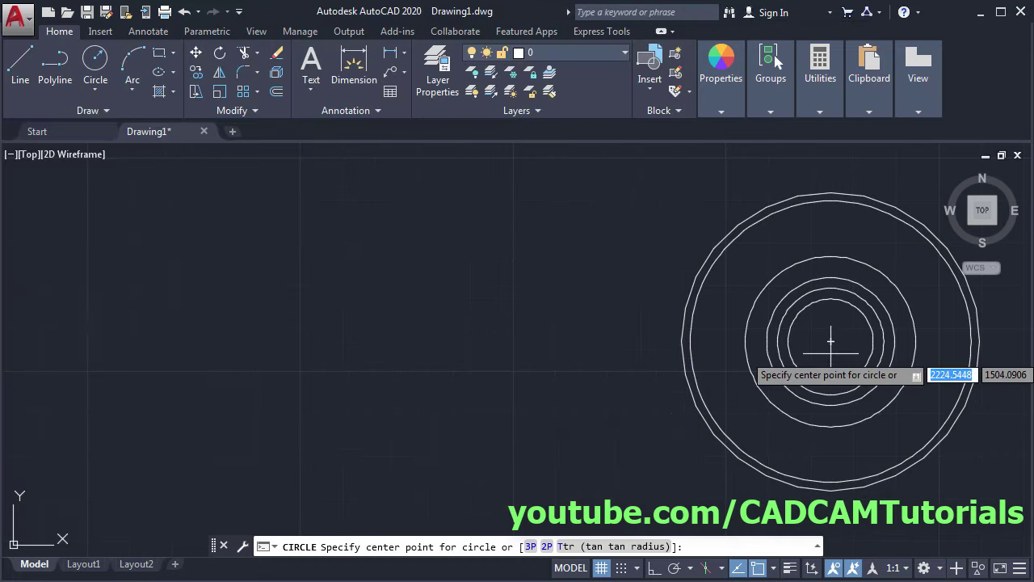
mouse_move(856, 359)
middle_mouse_down()
mouse_move(372, 364)
mouse_move(316, 376)
middle_mouse_up()
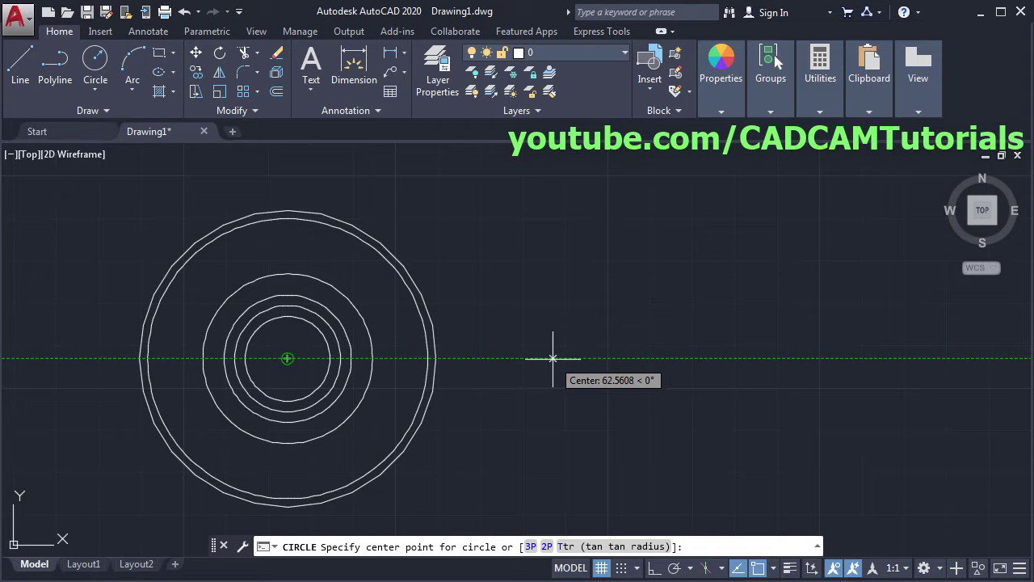
left_click(553, 358)
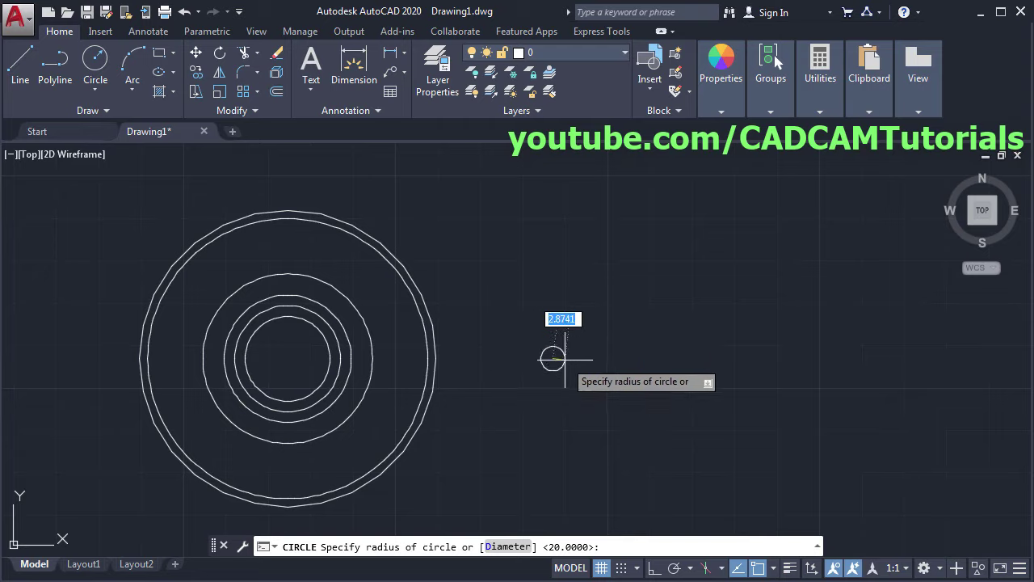
key("Escape")
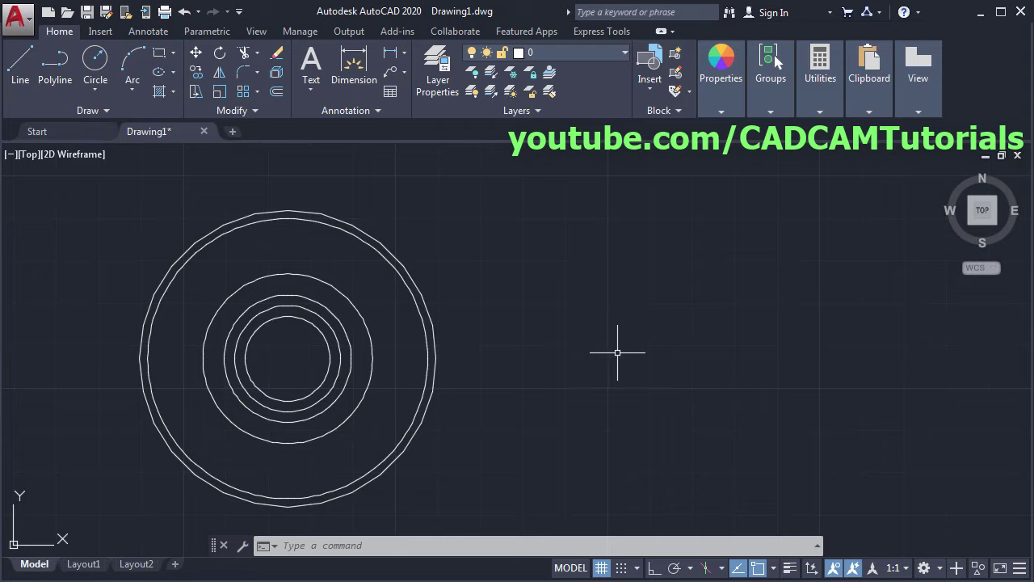
With Ortho on, draw the side-view outline: rise, 55 right, up to outer circle, 15 right, down
left_click(14, 81)
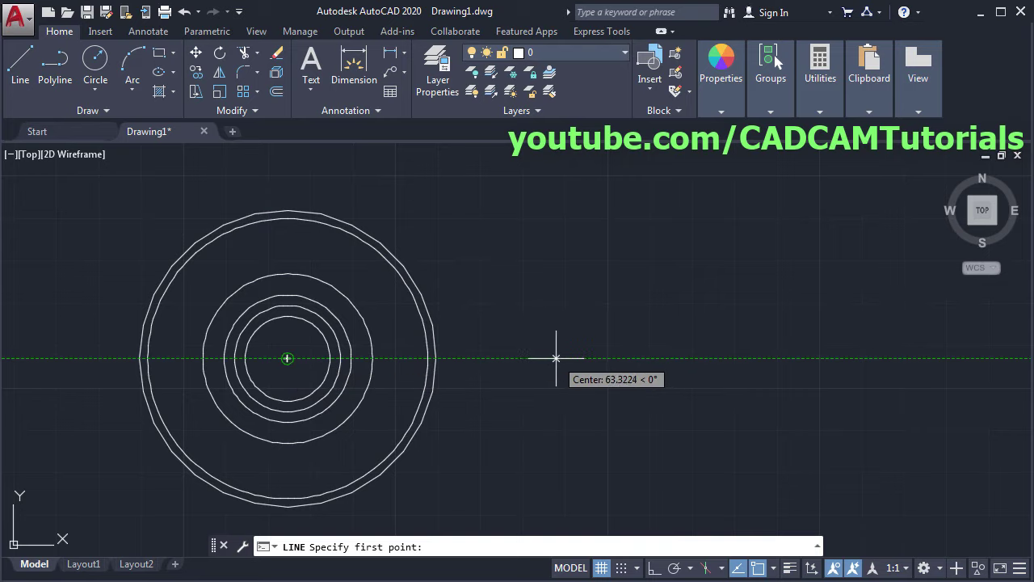
left_click(551, 358)
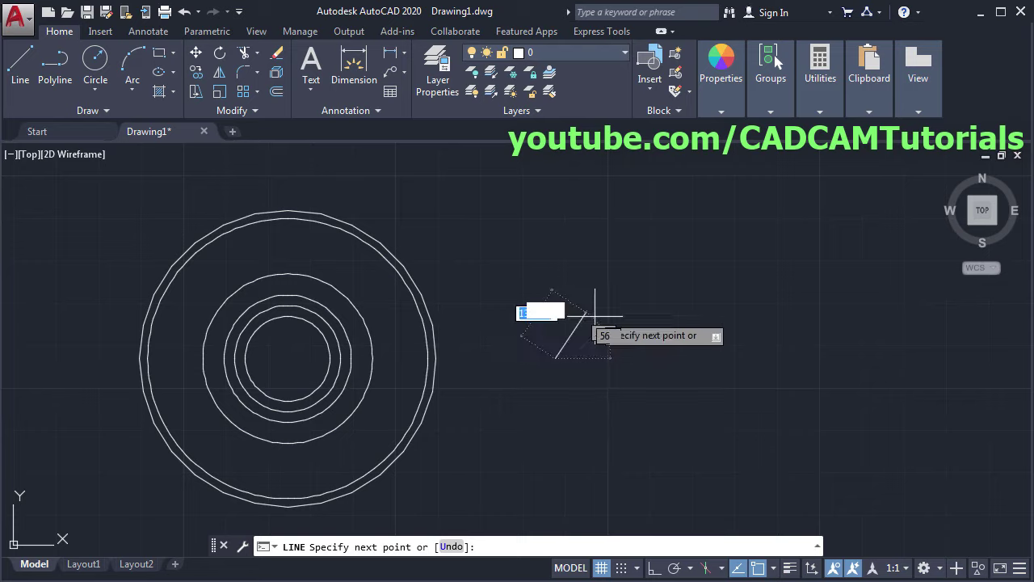
left_click(656, 569)
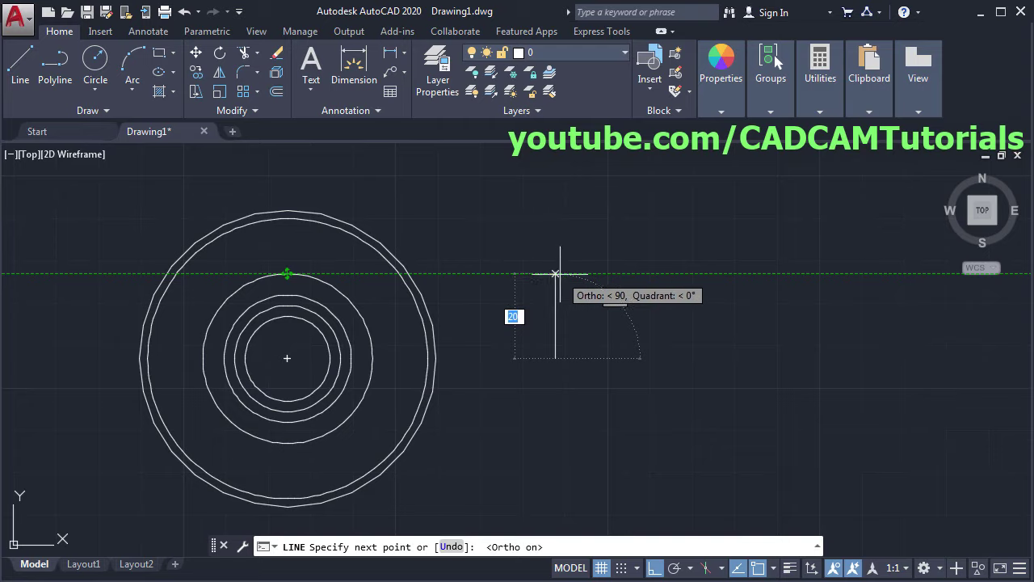
left_click(556, 274)
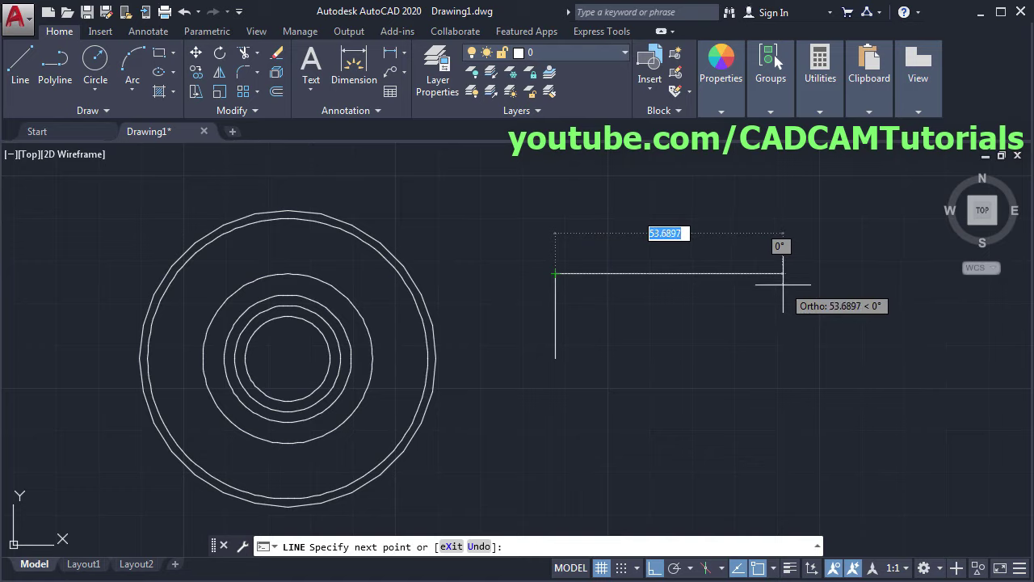
type("55")
key("Return")
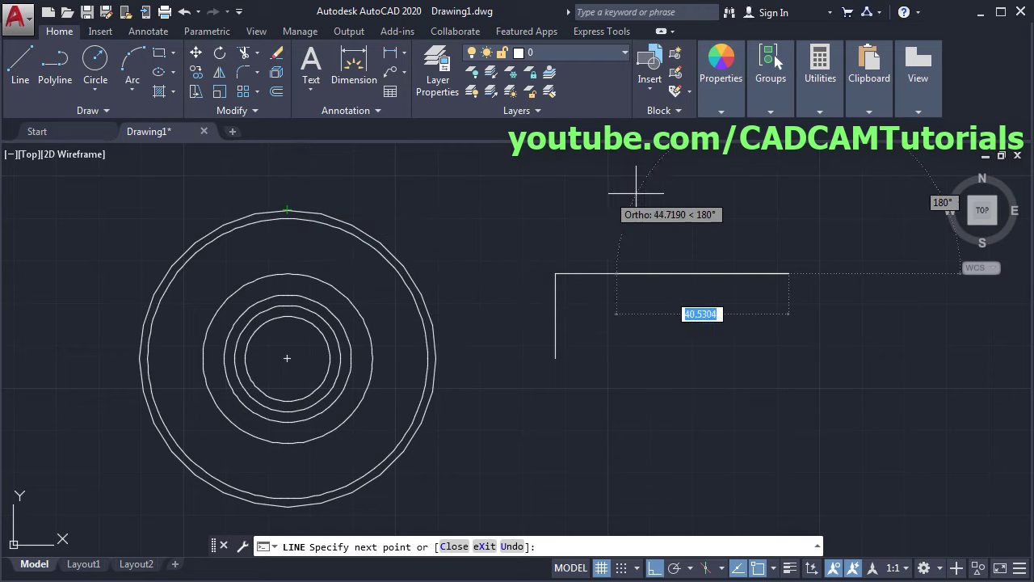
left_click(790, 210)
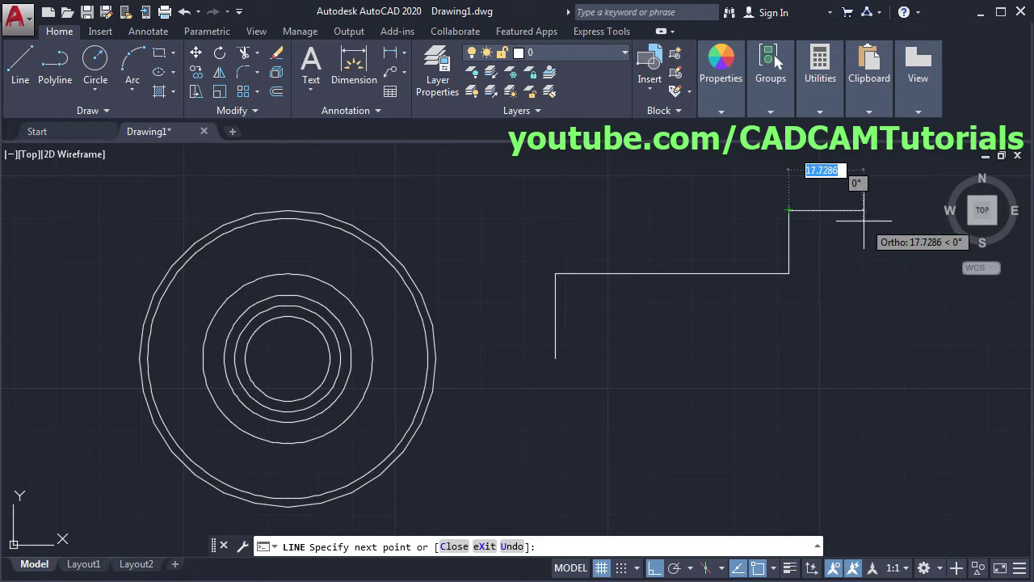
type("15")
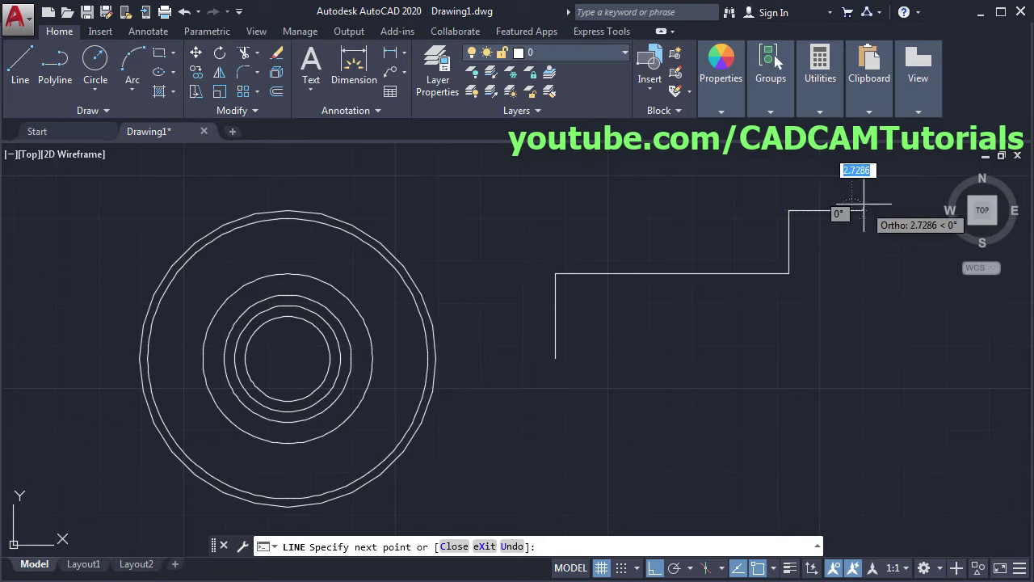
key("Return")
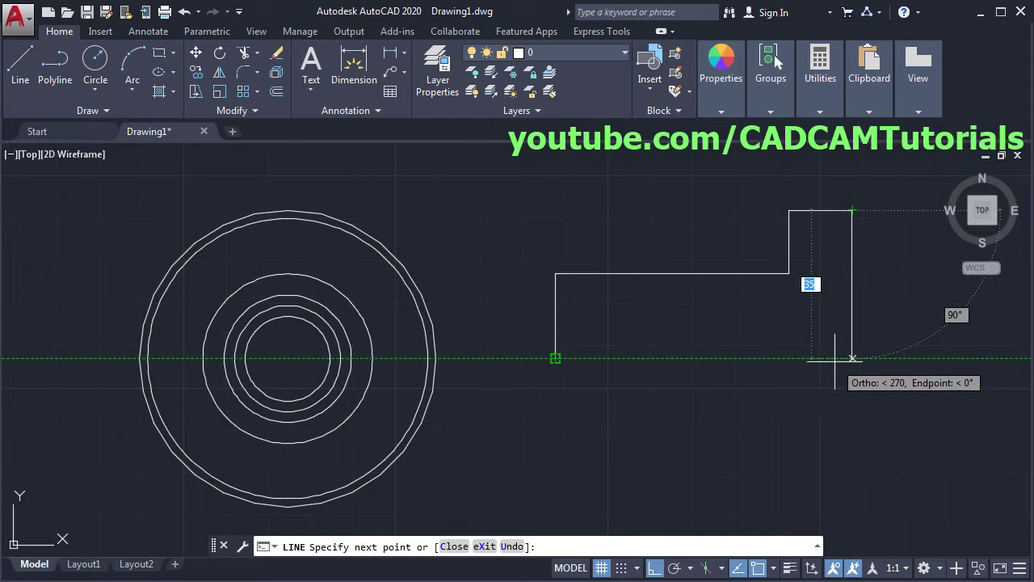
left_click(836, 360)
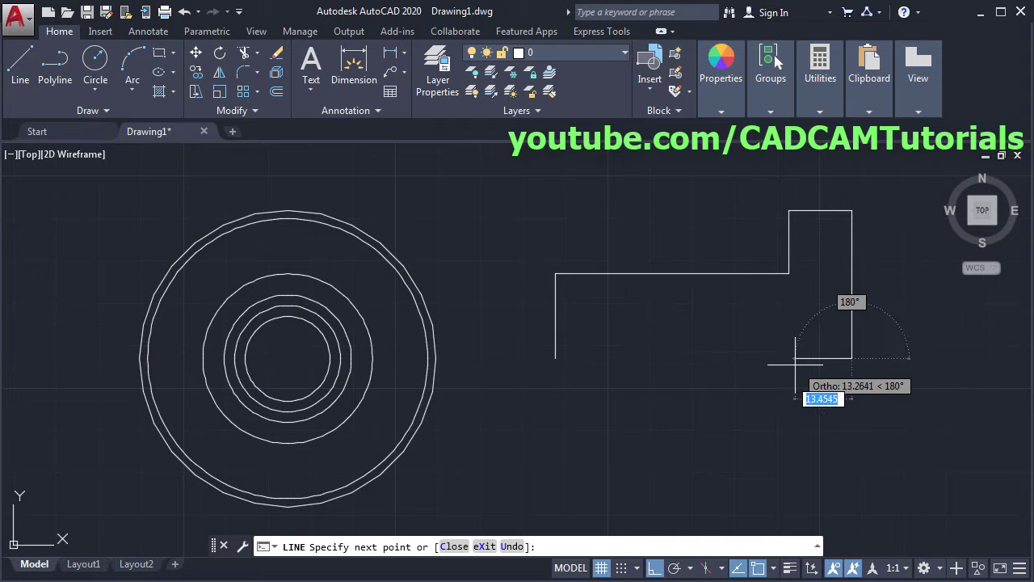
key("Escape")
key("Return")
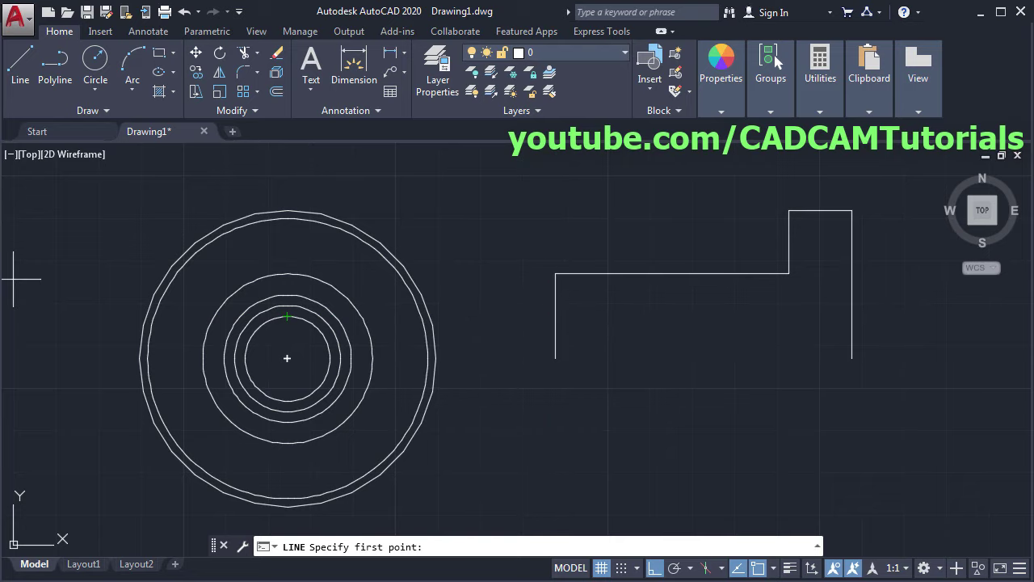
key("alt+Tab")
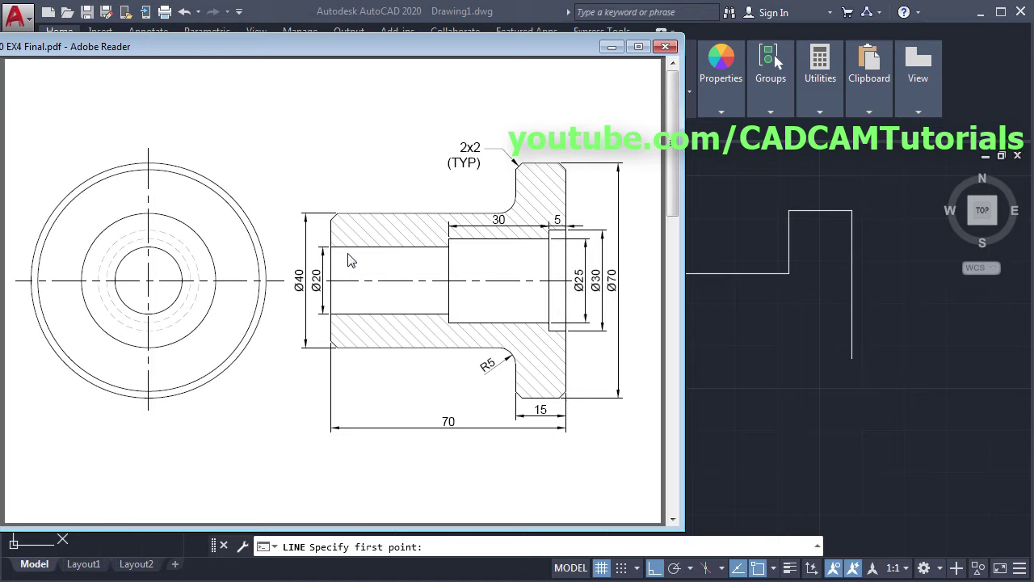
left_click(729, 321)
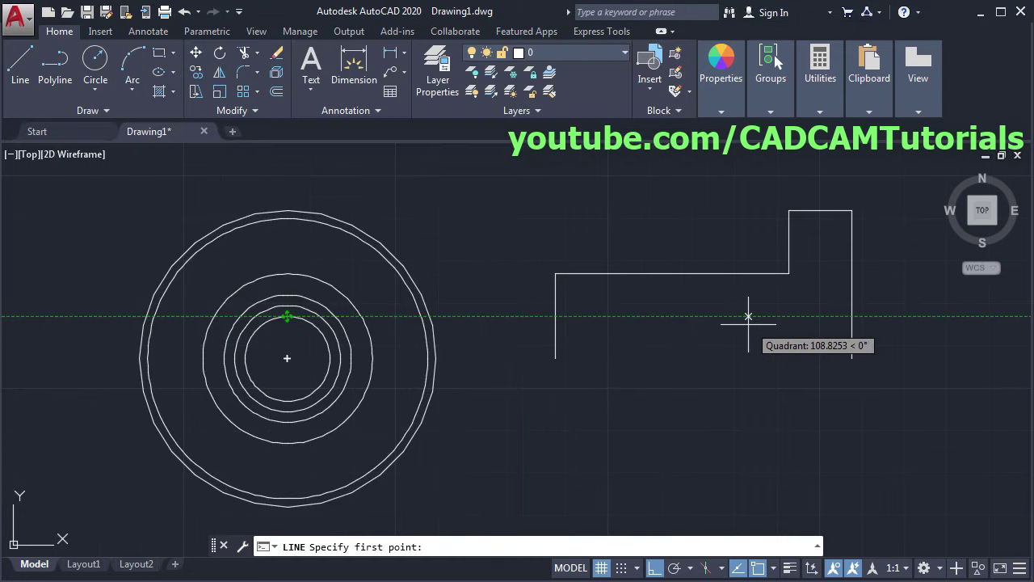
Draw the stepped inner bore line with horizontal runs of 35, 30 and 5
left_click(555, 316)
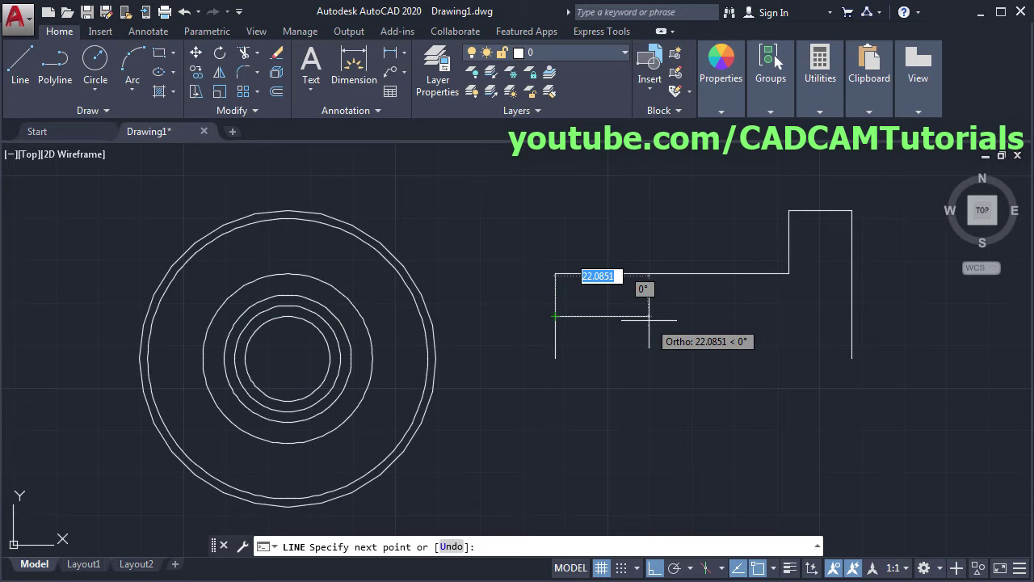
type("3")
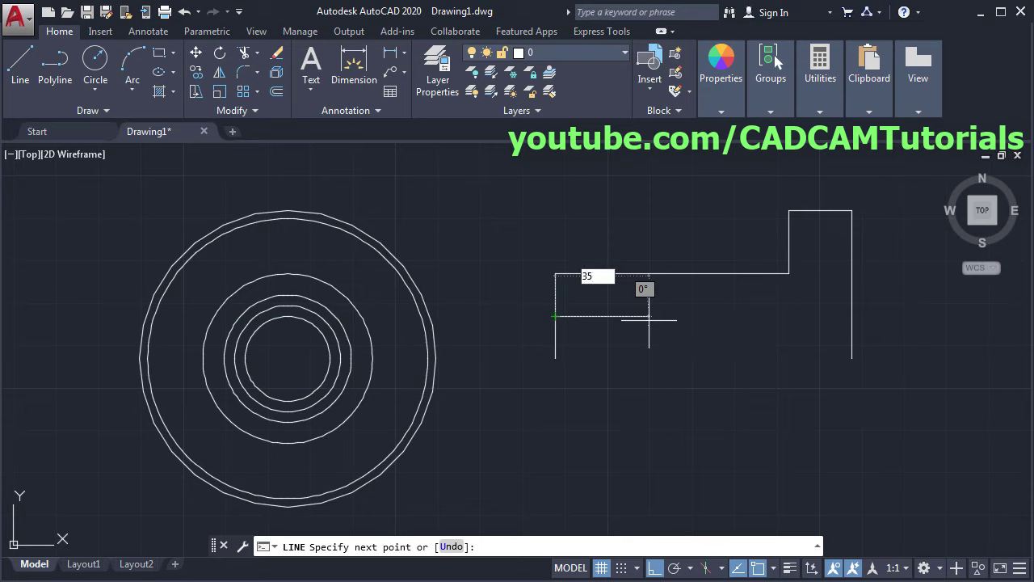
type("5")
key("Return")
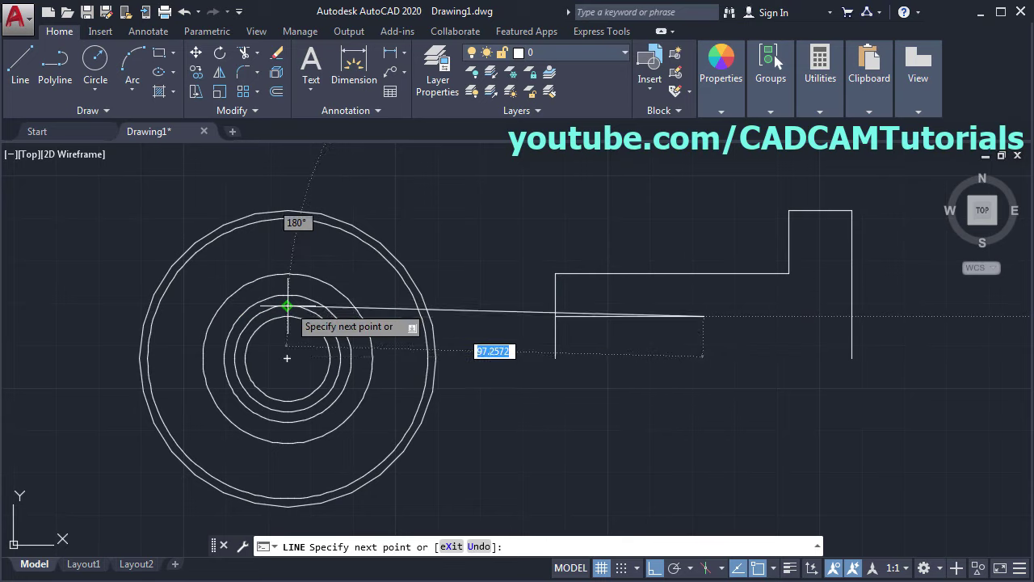
left_click(705, 306)
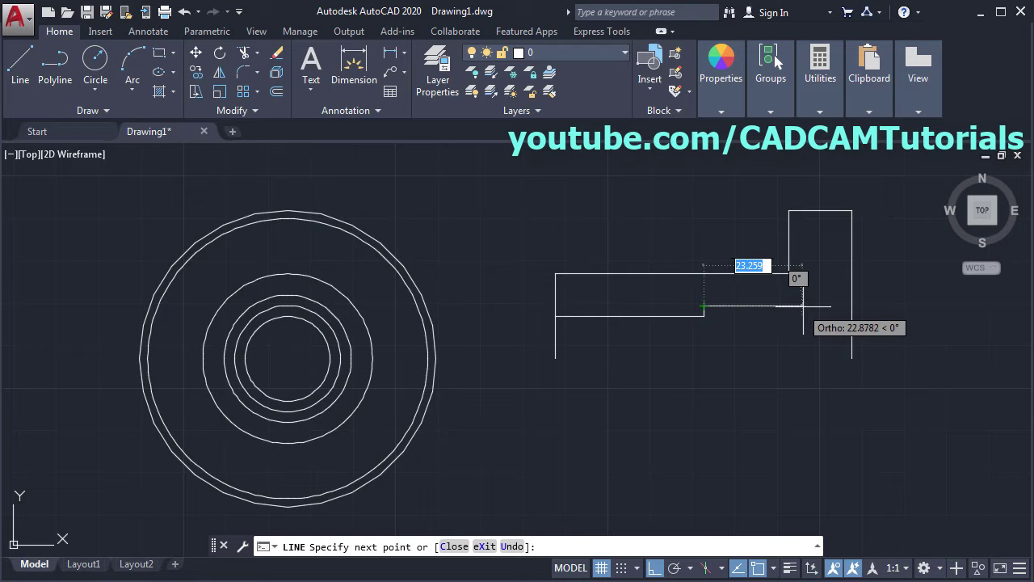
type("3")
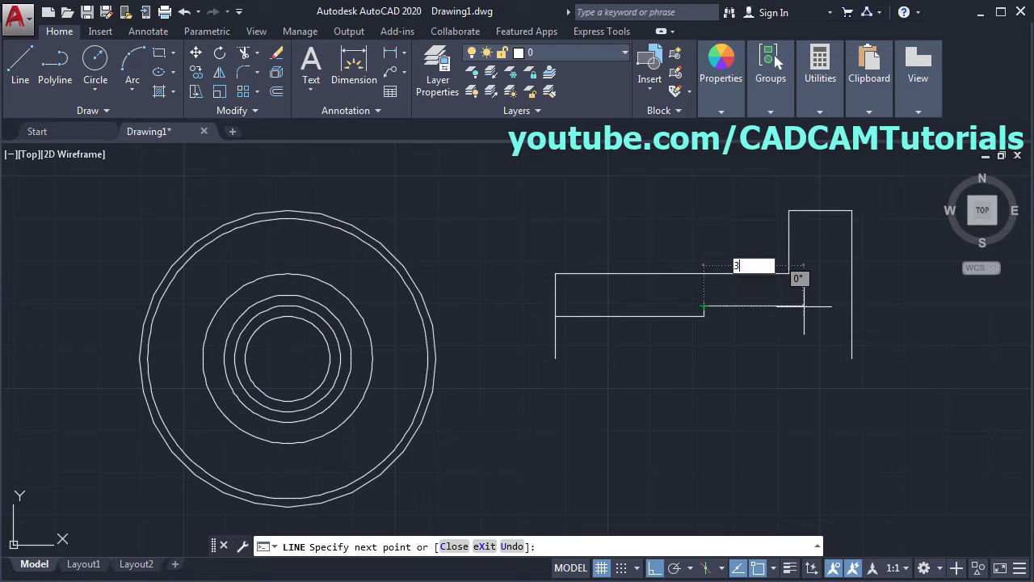
type("0")
key("Return")
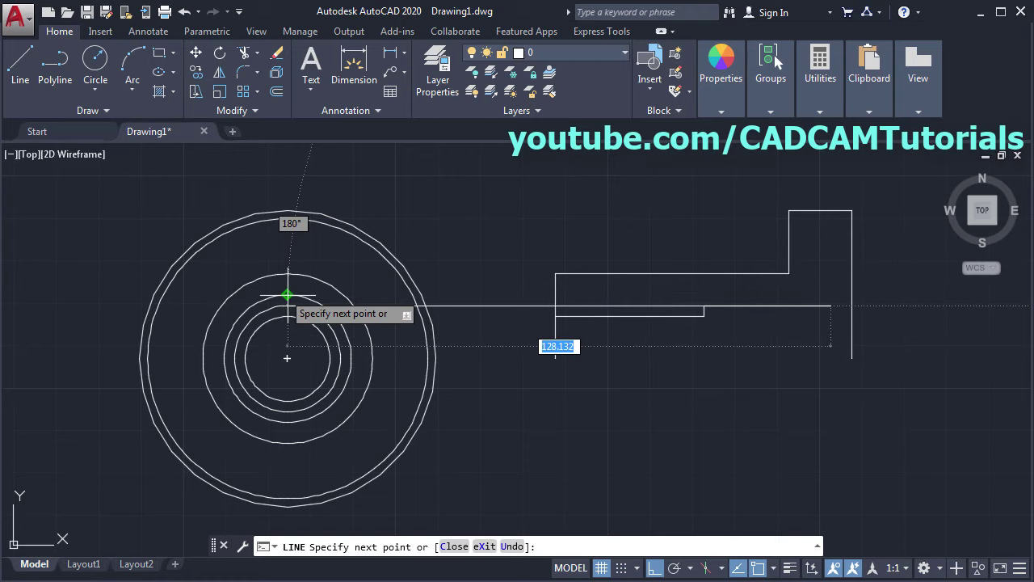
left_click(830, 294)
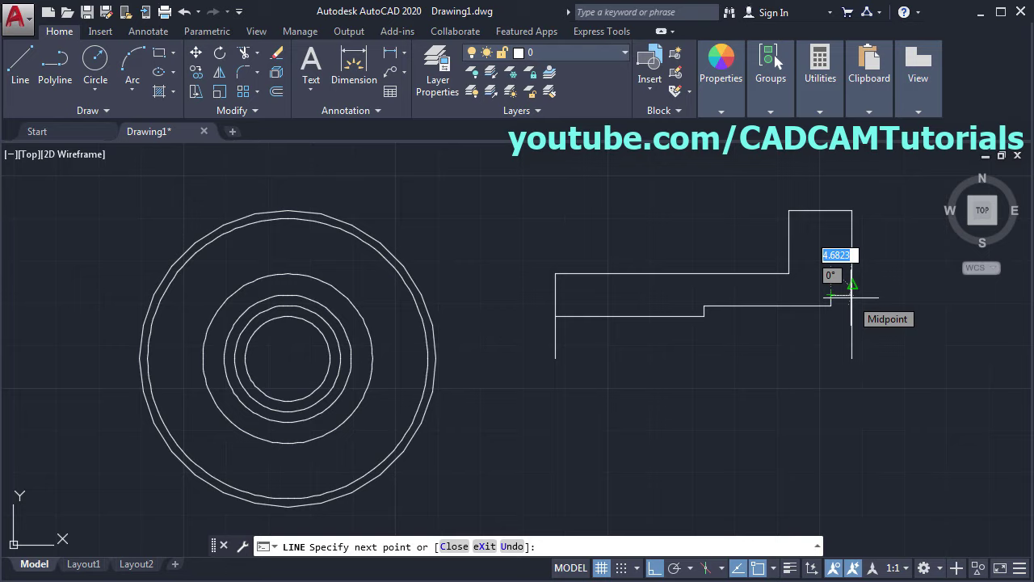
type("5")
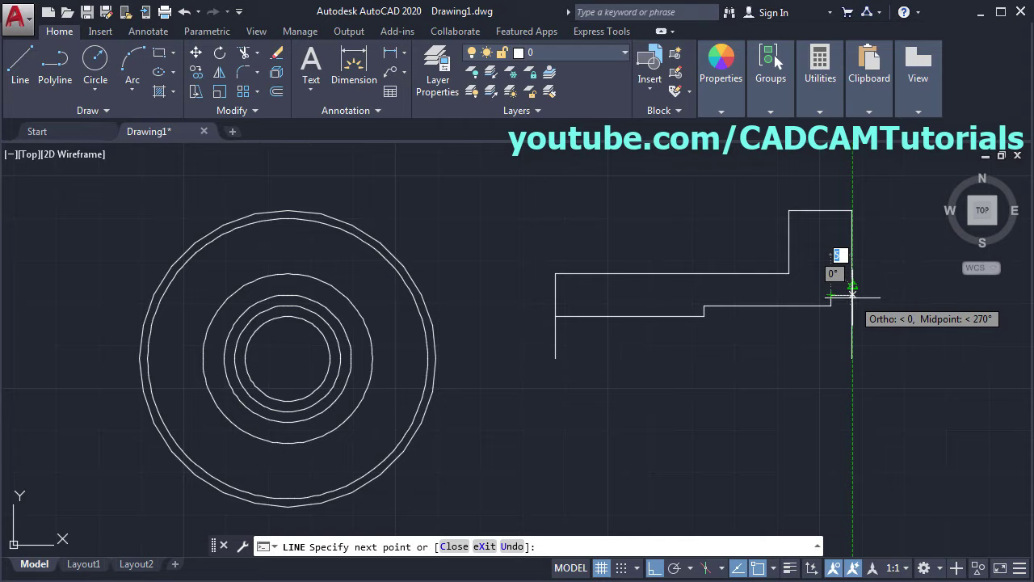
key("Return")
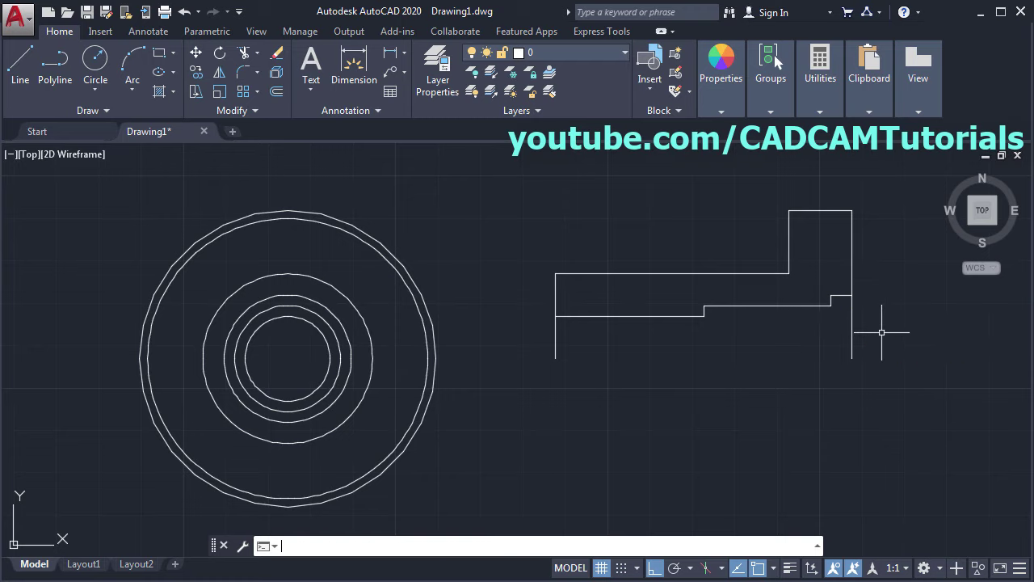
key("Escape")
middle_click_drag(605, 404, 734, 397)
key("alt+Tab")
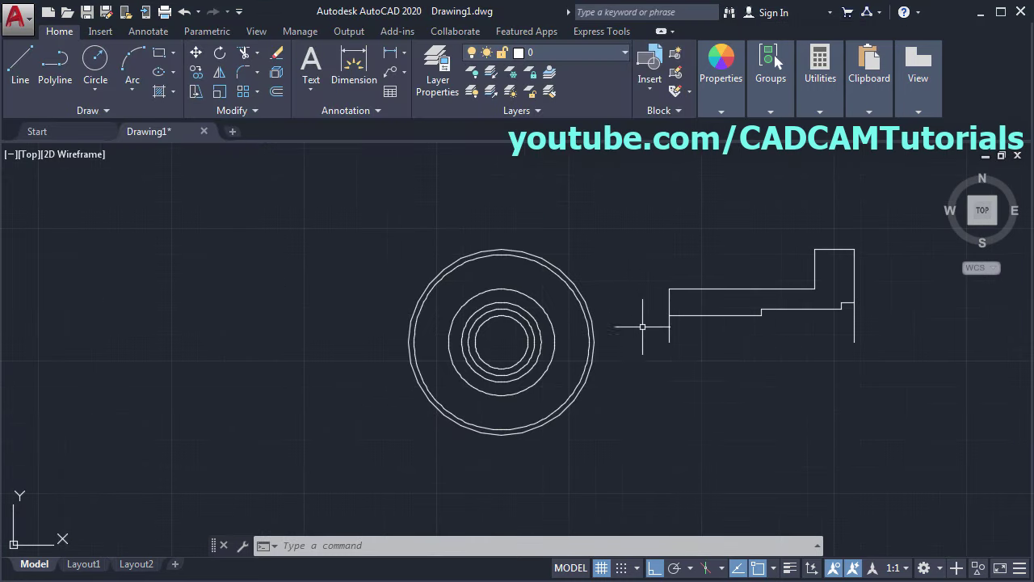
scroll(632, 337, "up", 2)
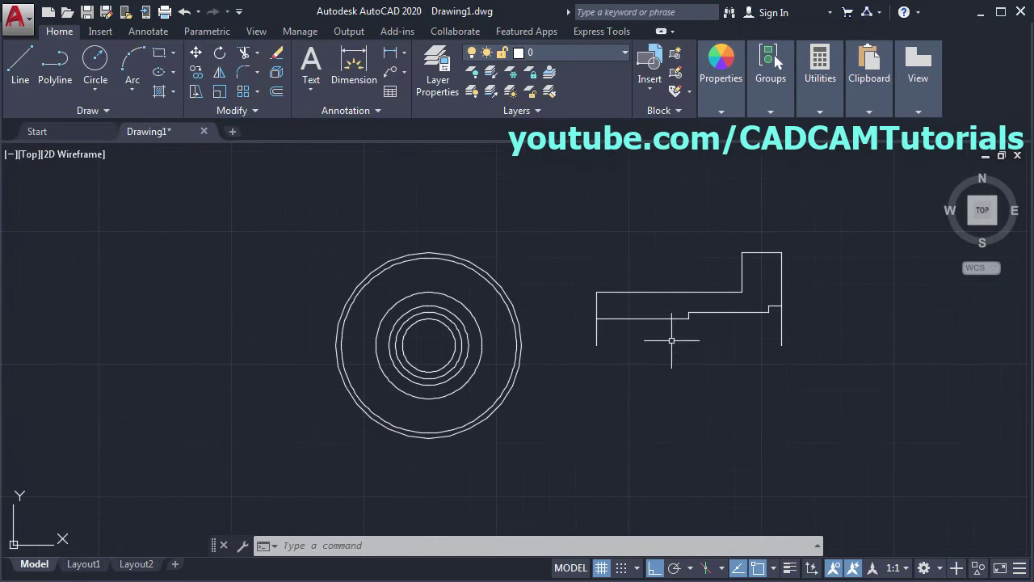
Draw horizontal centrelines through the circles' centre and along the side view's axis past both ends
left_click(23, 80)
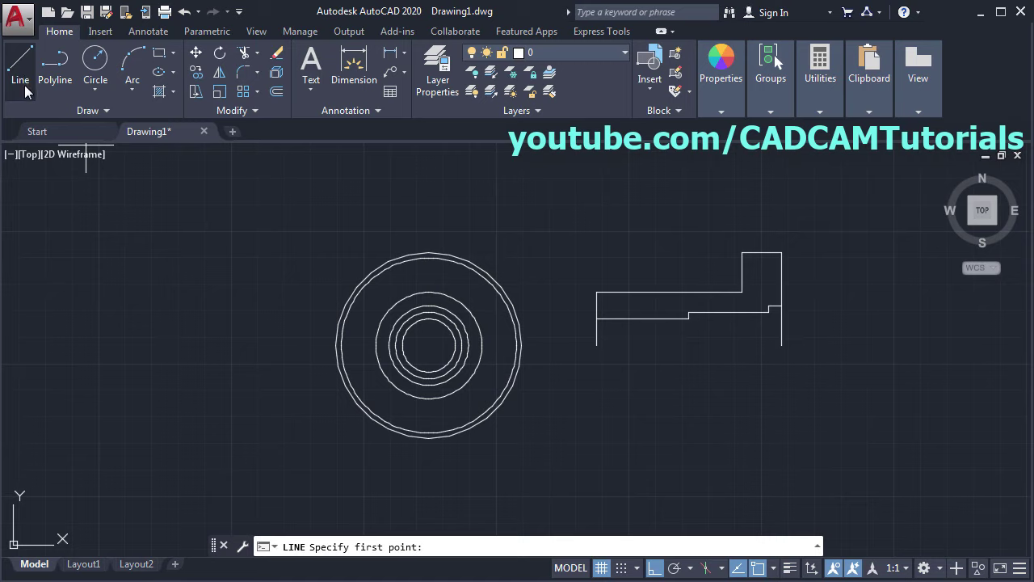
left_click(325, 345)
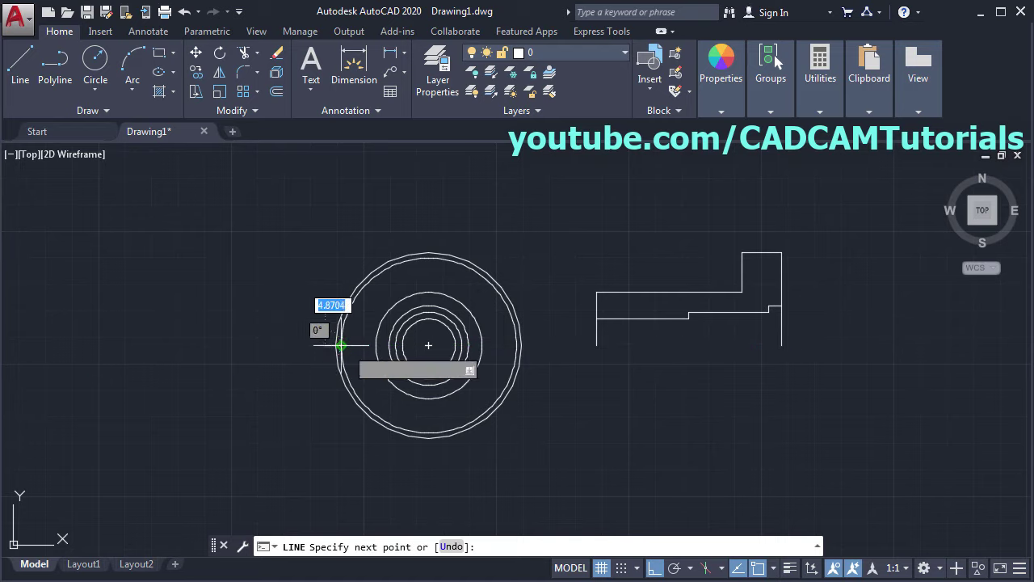
left_click(533, 345)
key("Return")
key("Return")
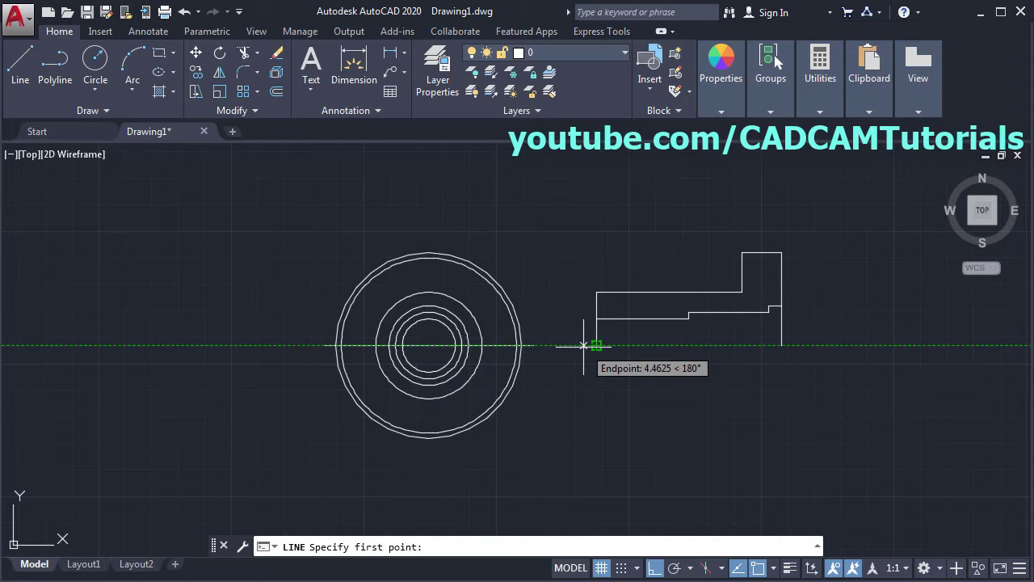
left_click(583, 346)
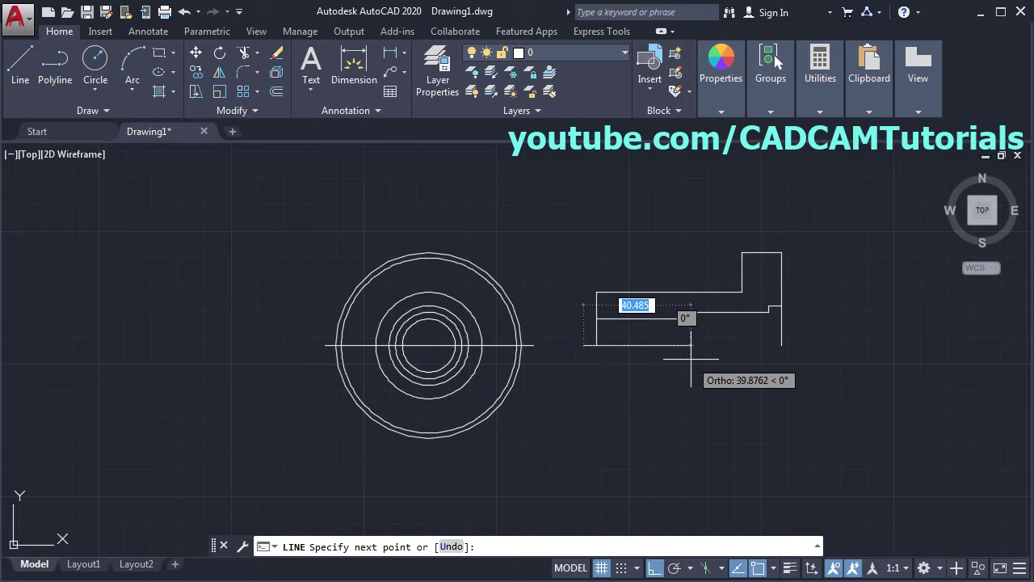
left_click(796, 354)
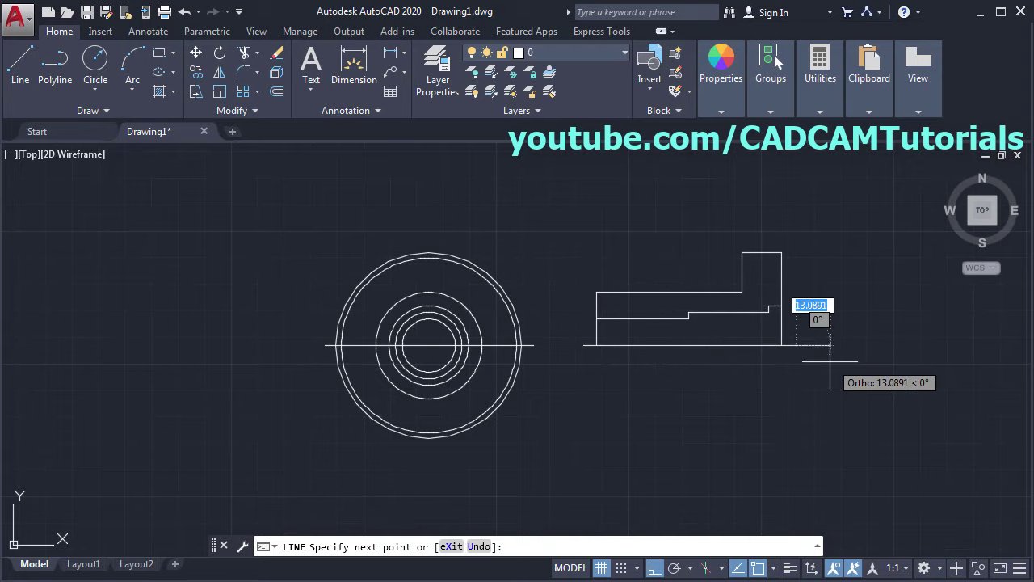
key("Return")
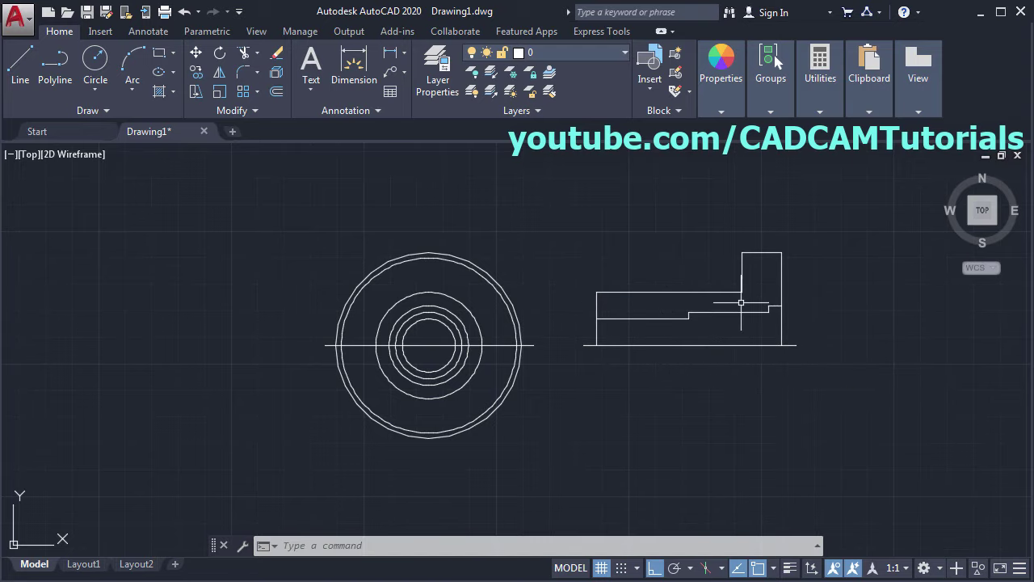
scroll(741, 303, "up", 4)
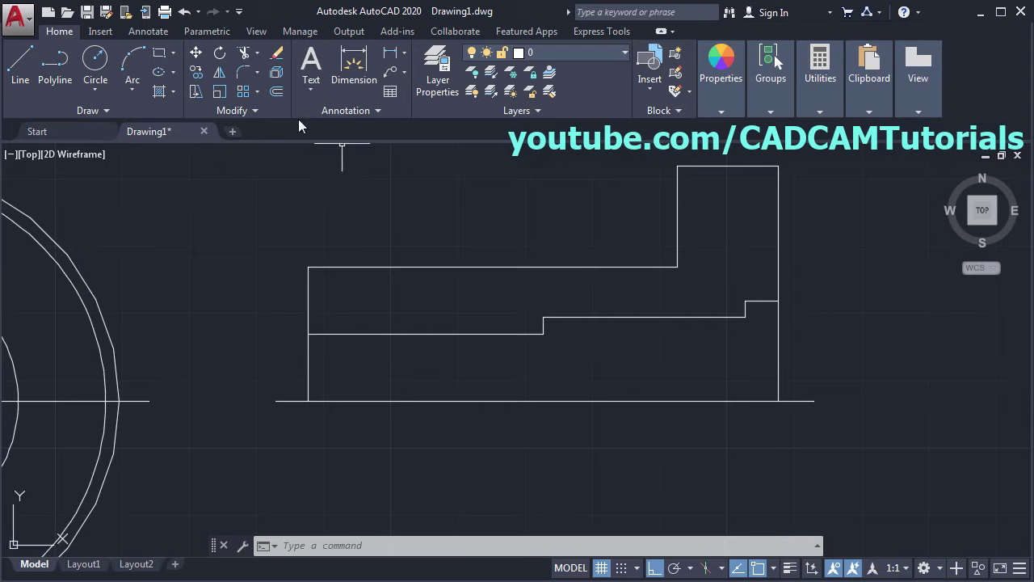
Extend the middle vertical step up to the bore and the short right step to the centreline
left_click(259, 55)
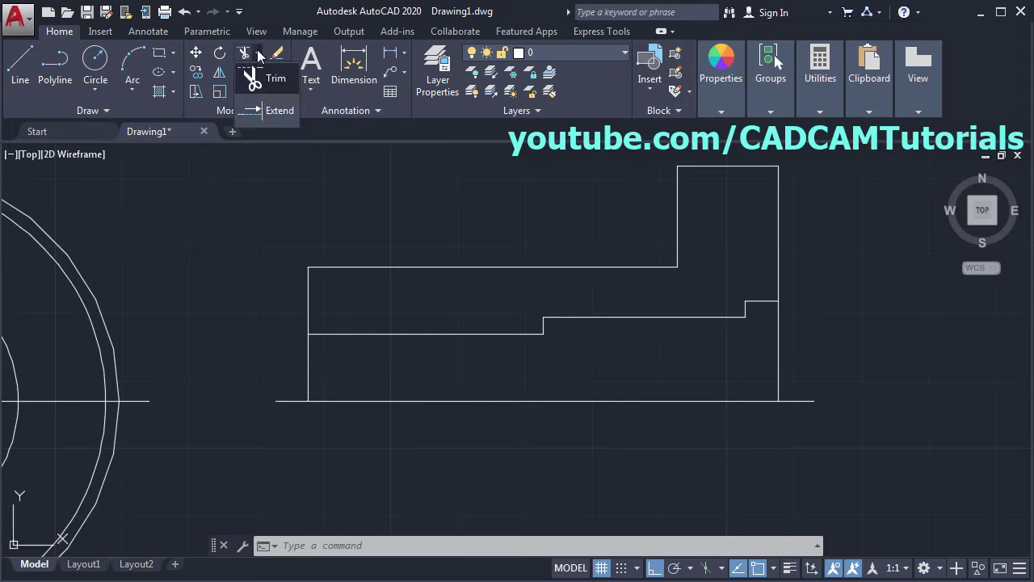
left_click(267, 116)
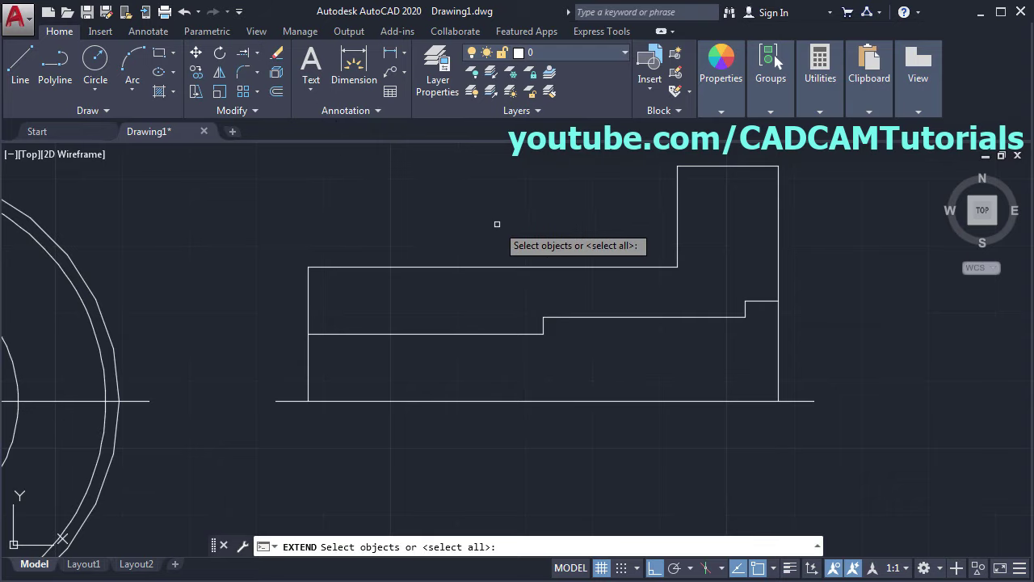
key("Return")
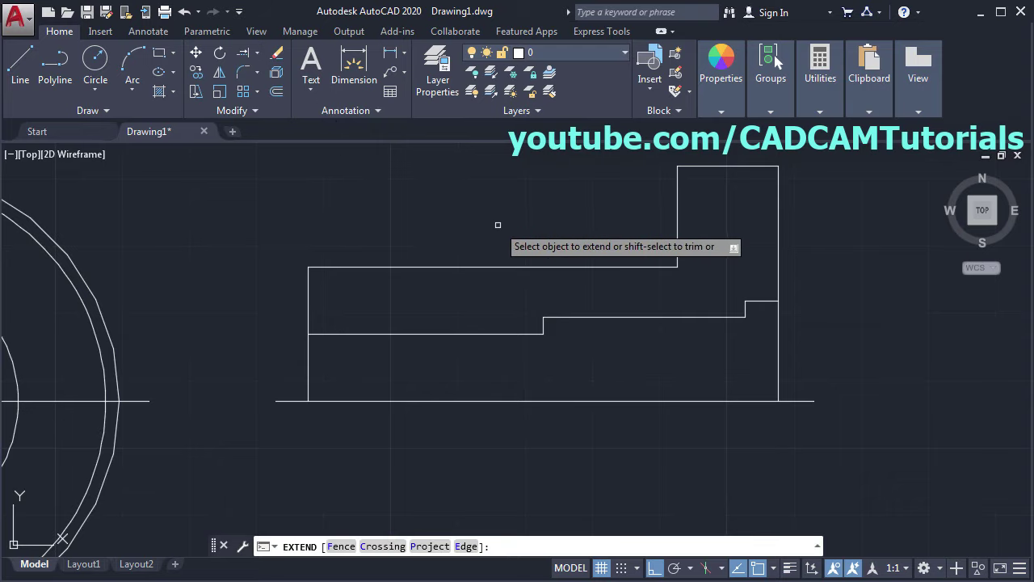
left_click(546, 331)
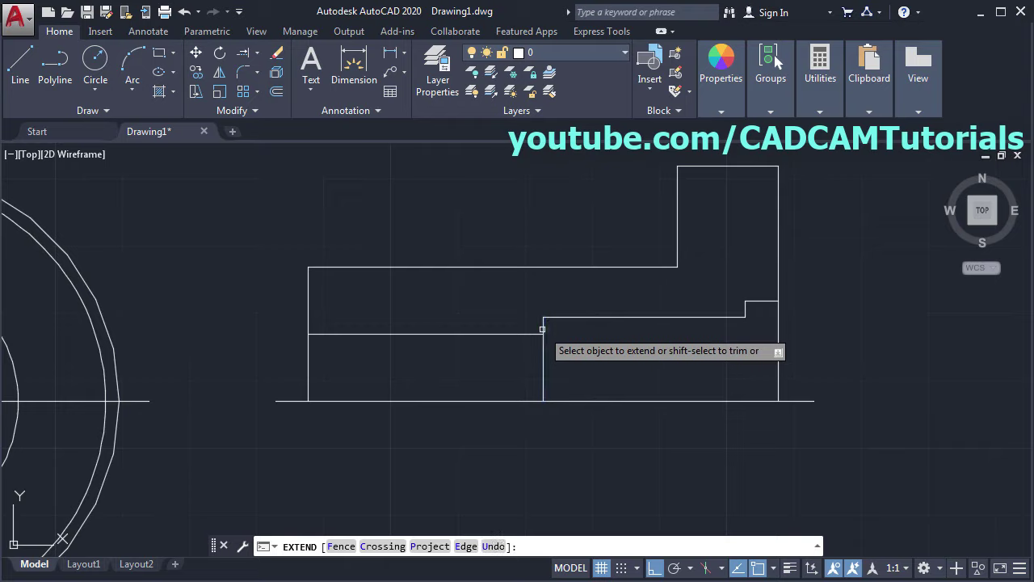
left_click(744, 308)
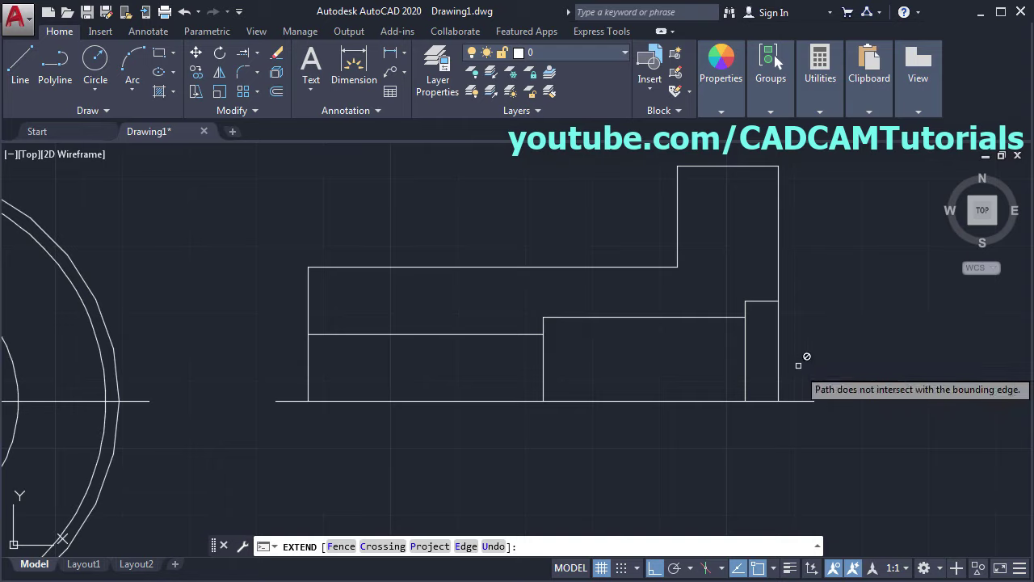
key("Return")
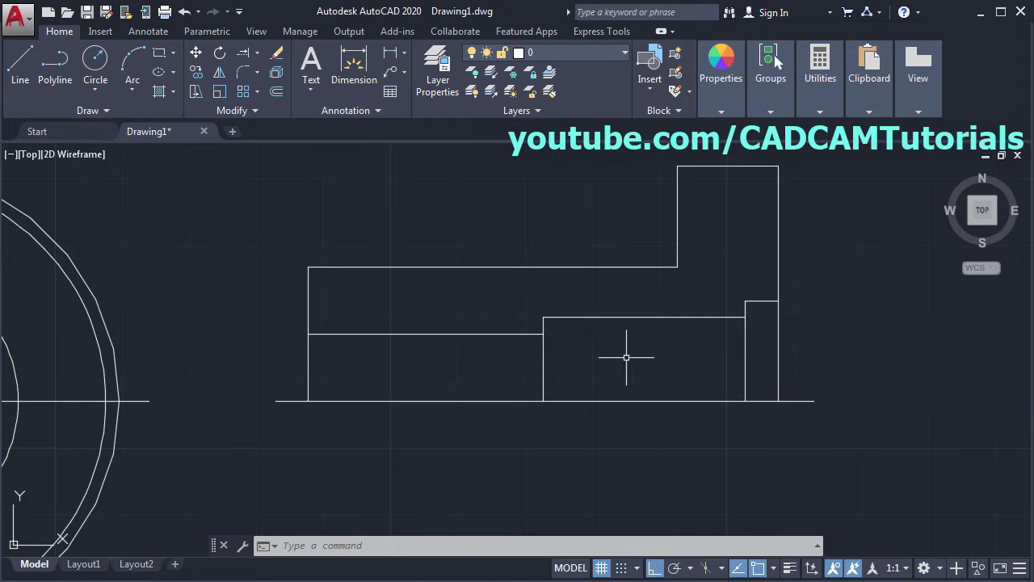
middle_click_drag(645, 282, 667, 351)
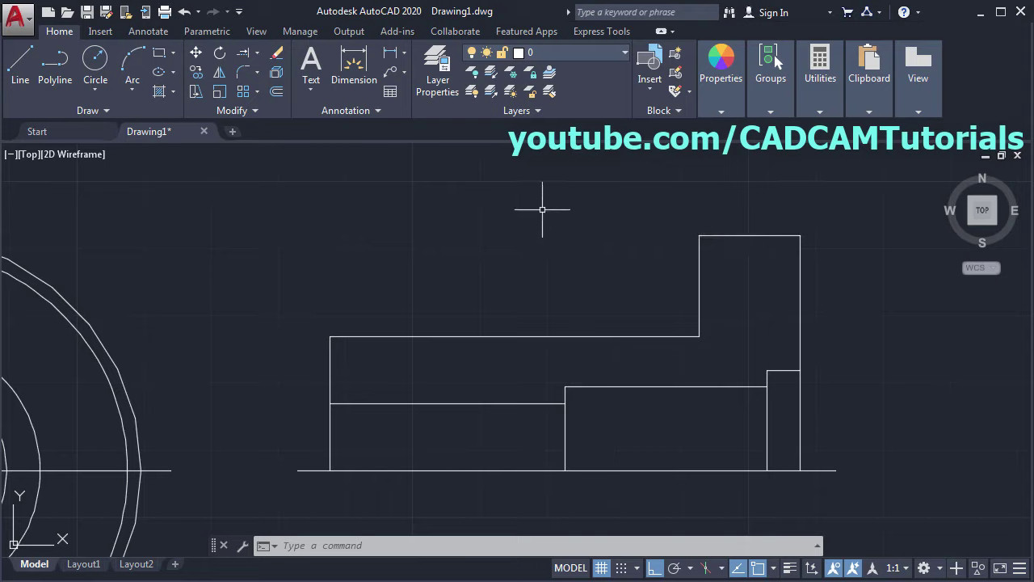
Start CHAMFER and set both chamfer distances to 2
left_click(258, 72)
left_click(285, 133)
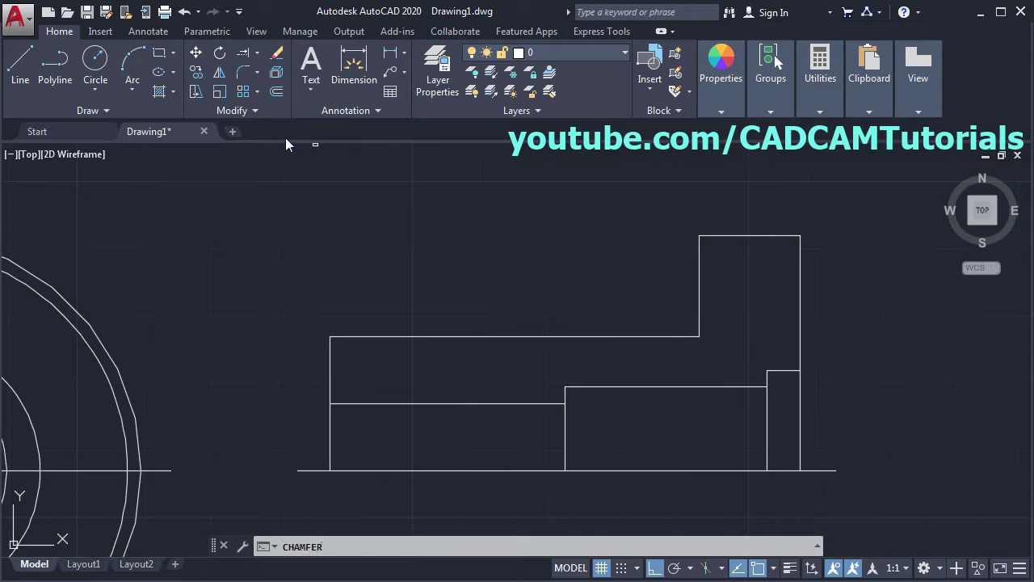
left_click(552, 546)
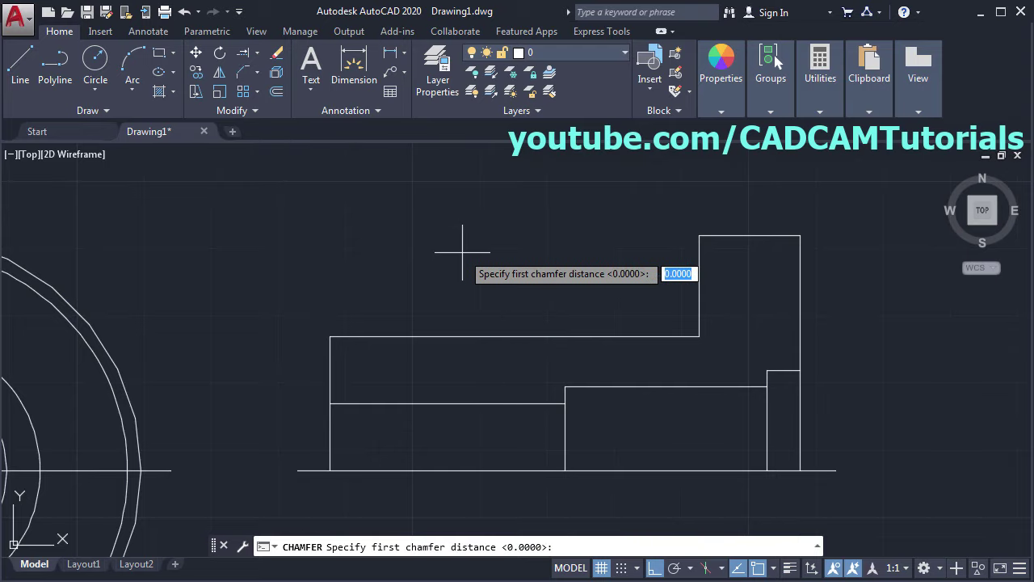
type("2")
key("Return")
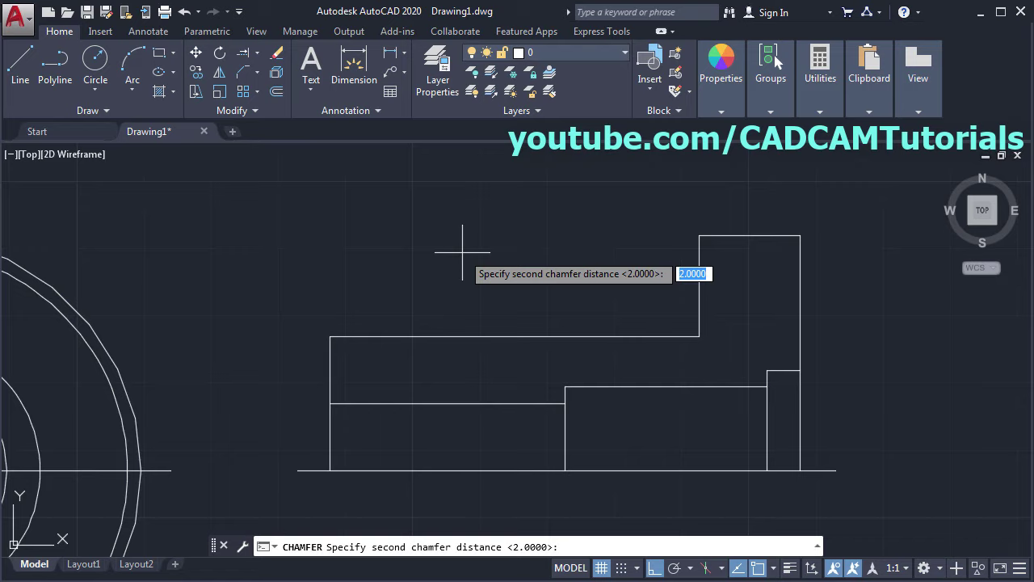
key("Return")
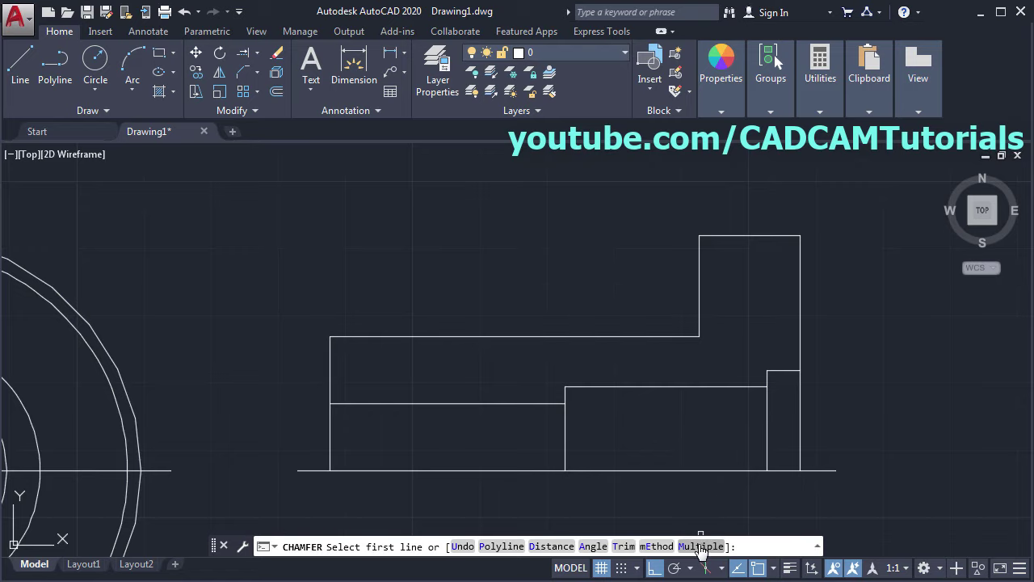
Chamfer the profile's top-left corner and both top corners of the flange
left_click(330, 348)
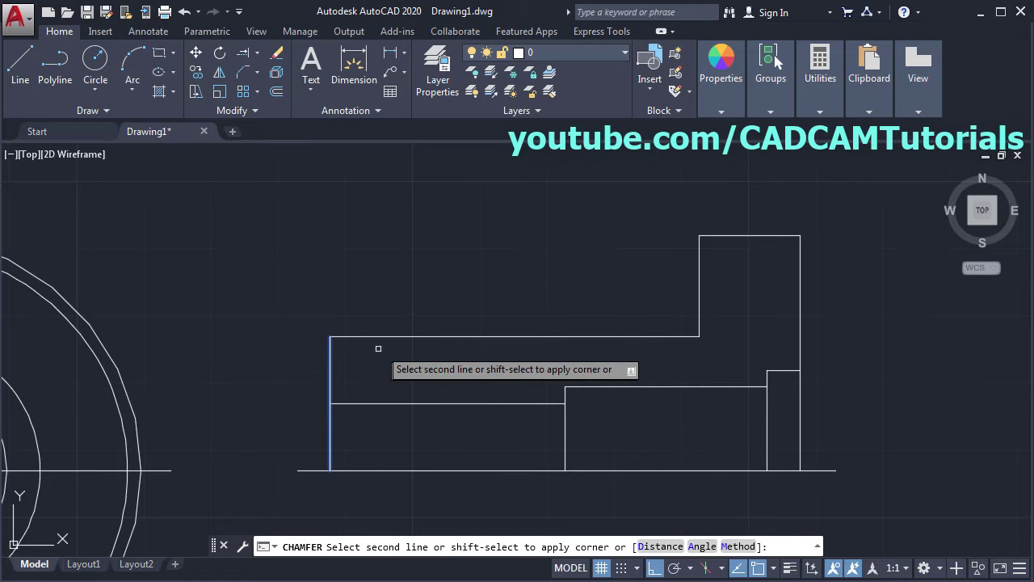
left_click(376, 336)
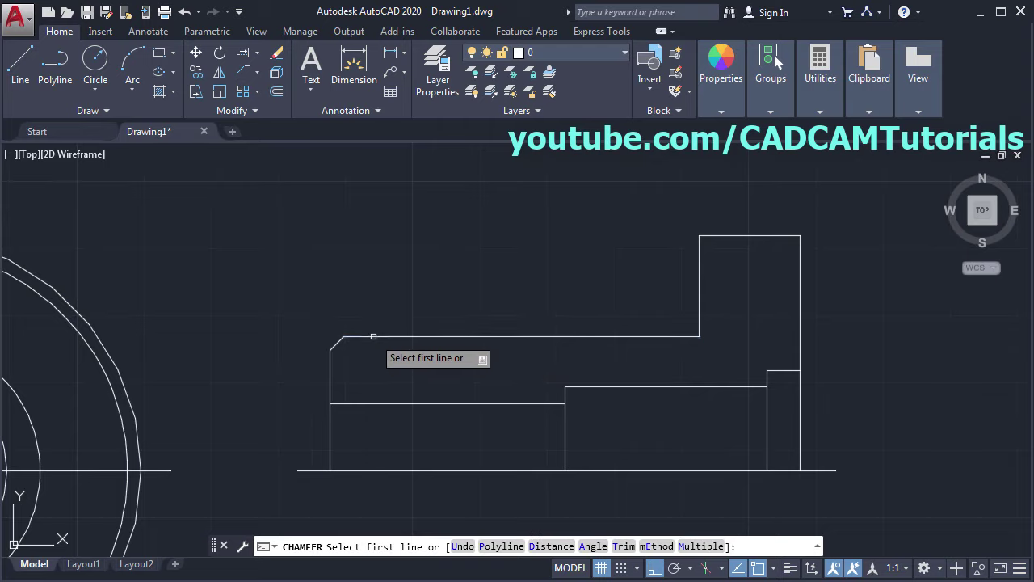
left_click(700, 253)
left_click(721, 235)
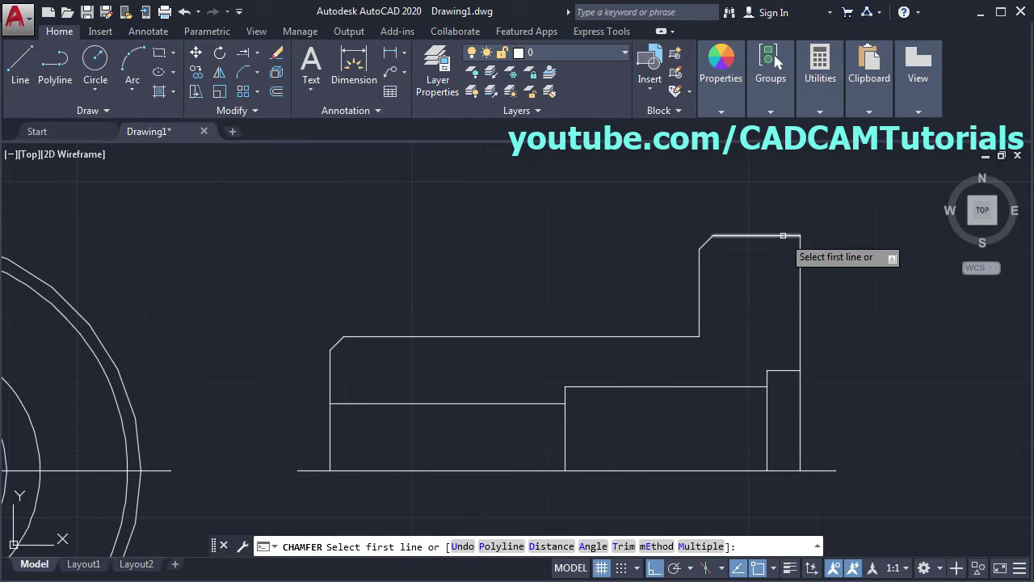
left_click(783, 235)
left_click(800, 261)
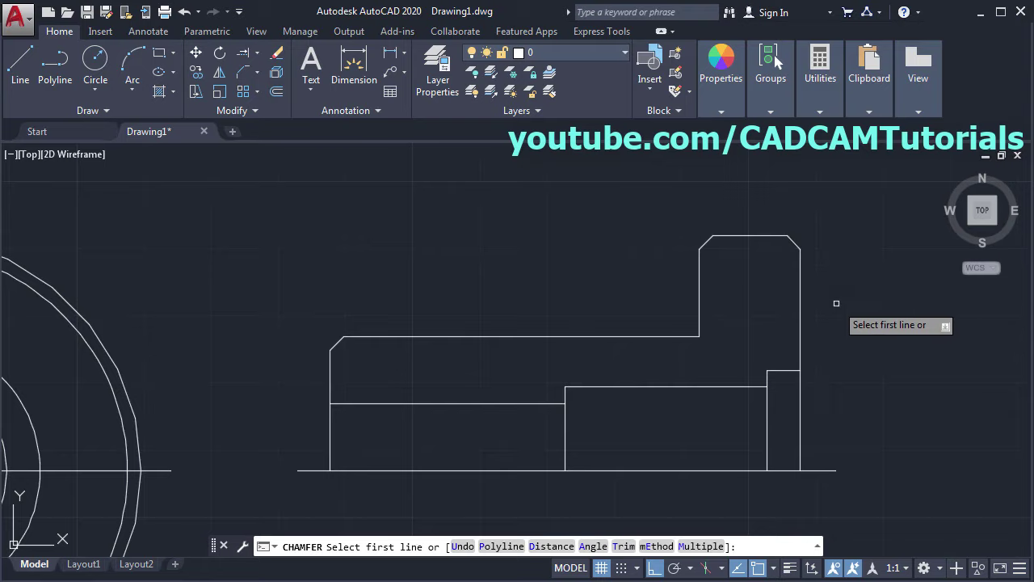
key("Escape")
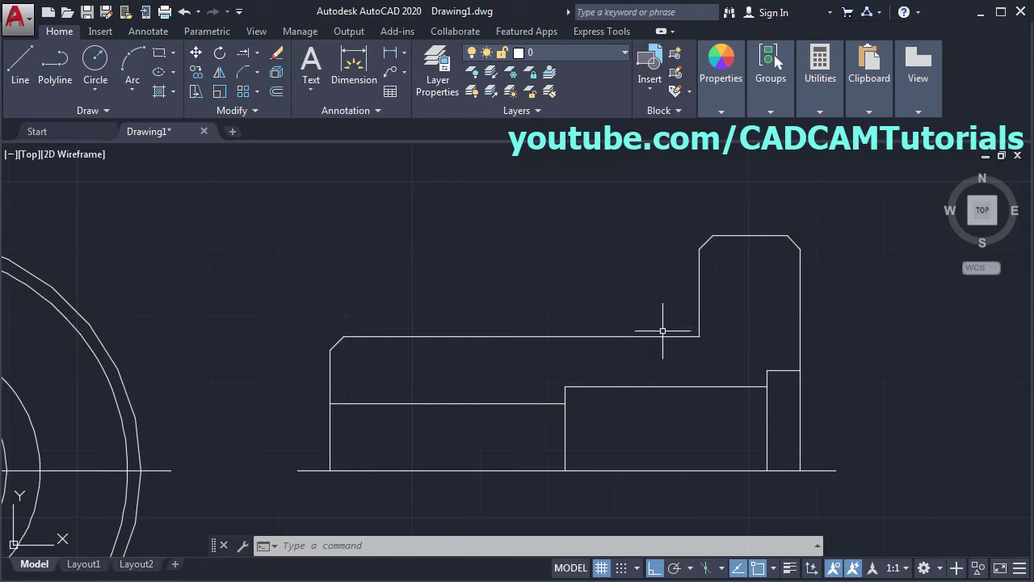
Fillet the shaft's top edge into the flange's left edge with radius 5
left_click(258, 72)
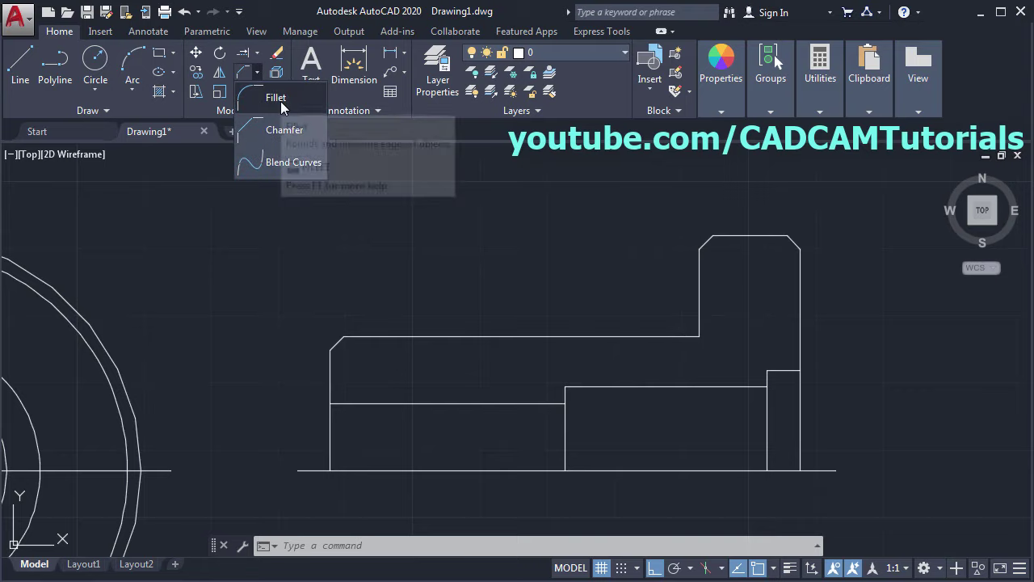
left_click(281, 101)
left_click(550, 553)
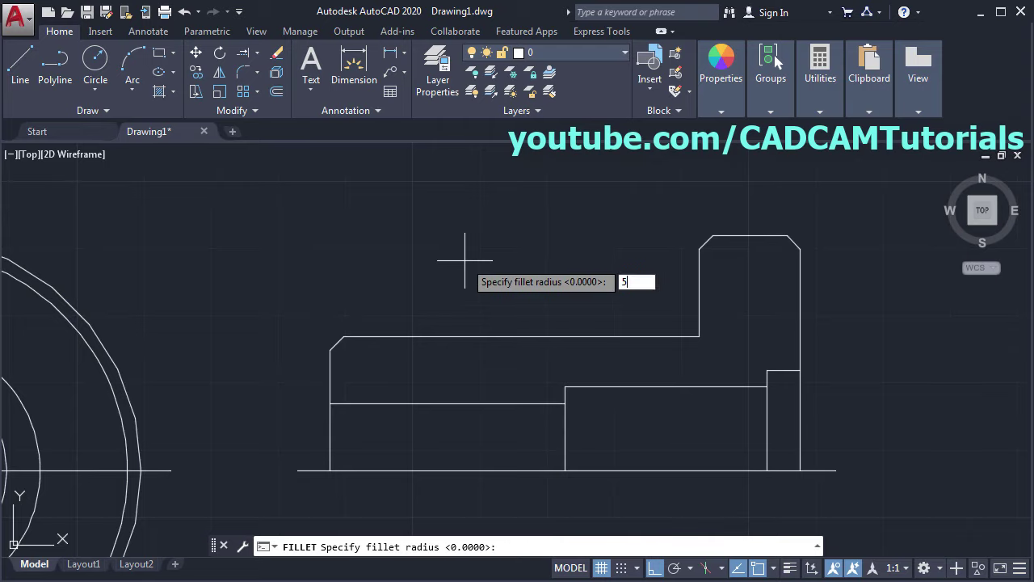
type("5")
key("Return")
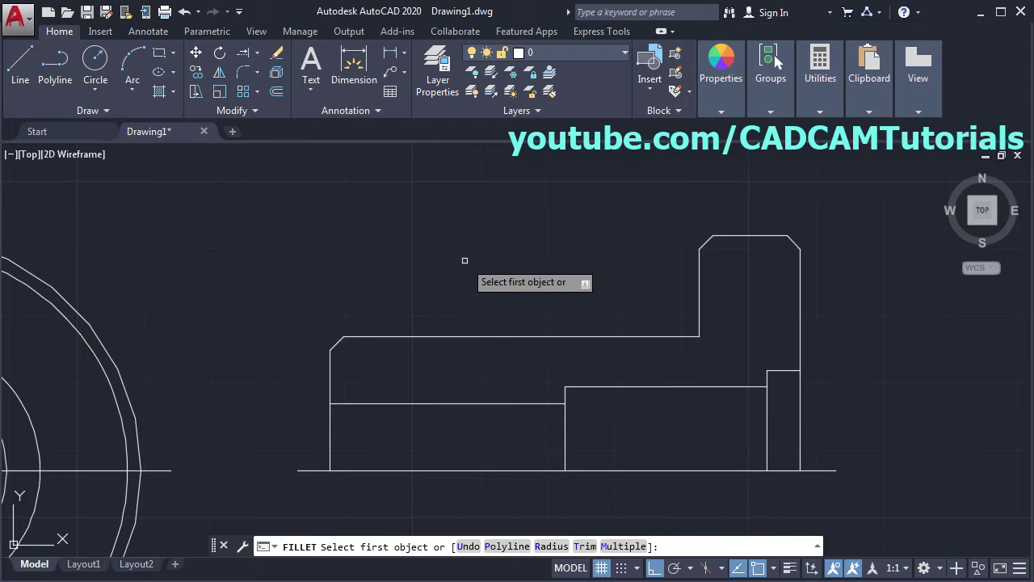
left_click(672, 337)
left_click(705, 320)
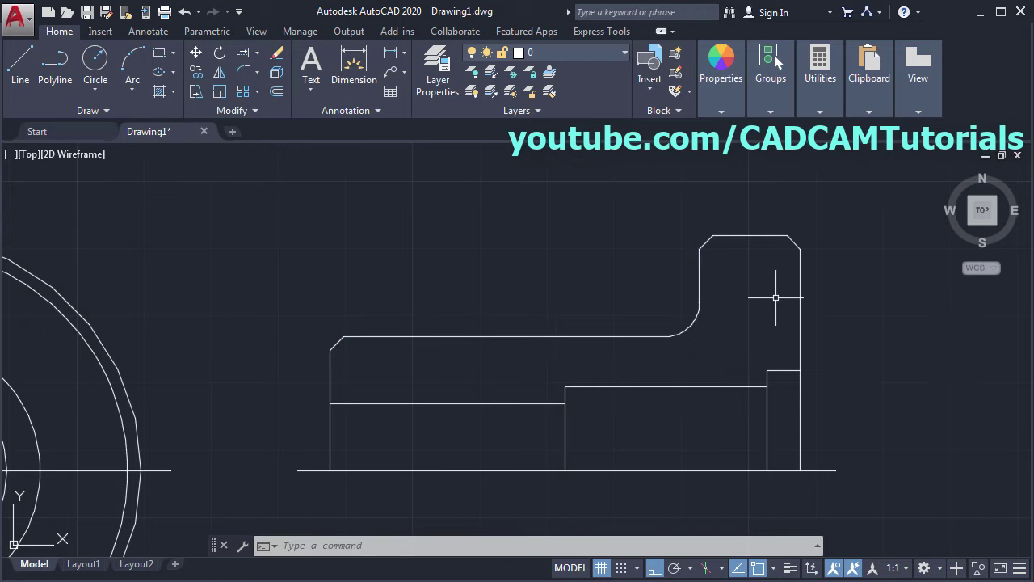
scroll(716, 320, "down", 2)
middle_click_drag(713, 358, 685, 280)
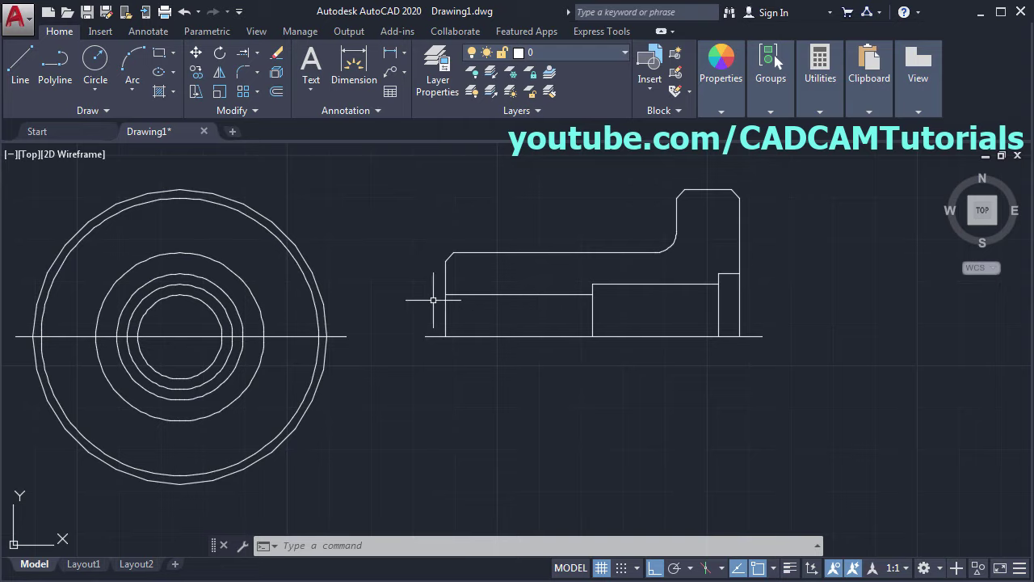
left_click(218, 73)
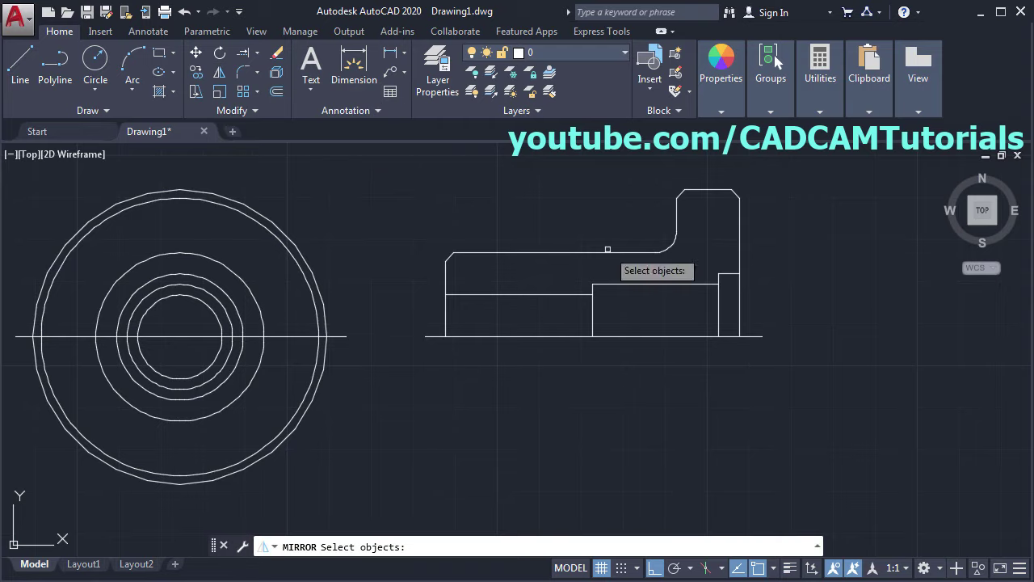
Mirror the side-view half profile about its centreline, keeping the original half
left_click(766, 167)
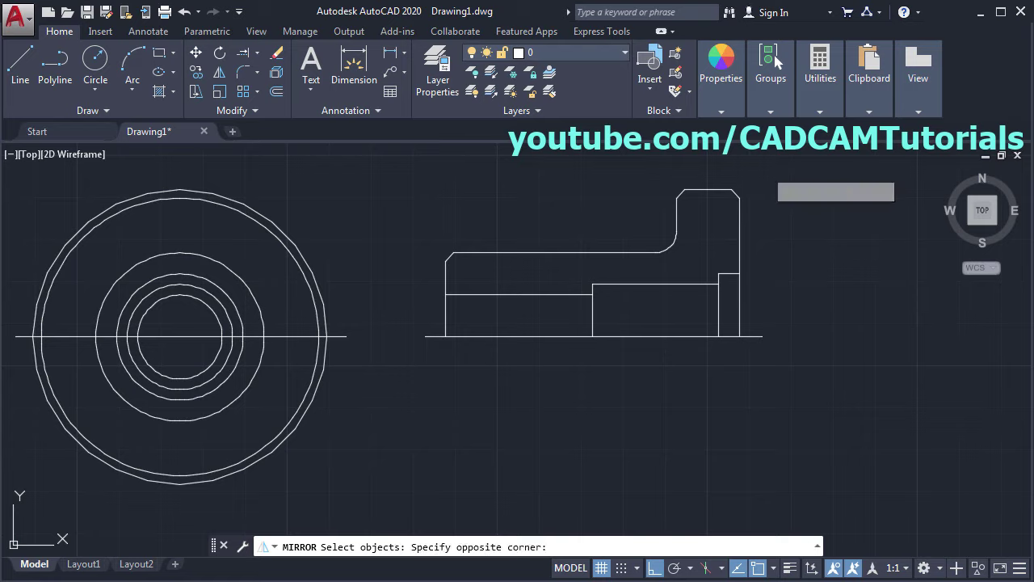
left_click(404, 313)
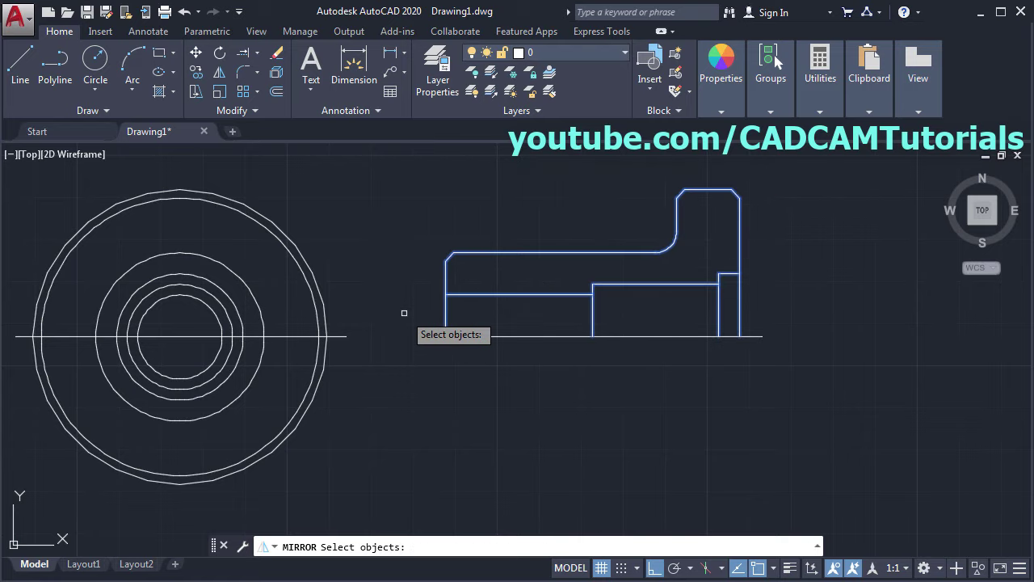
key("Return")
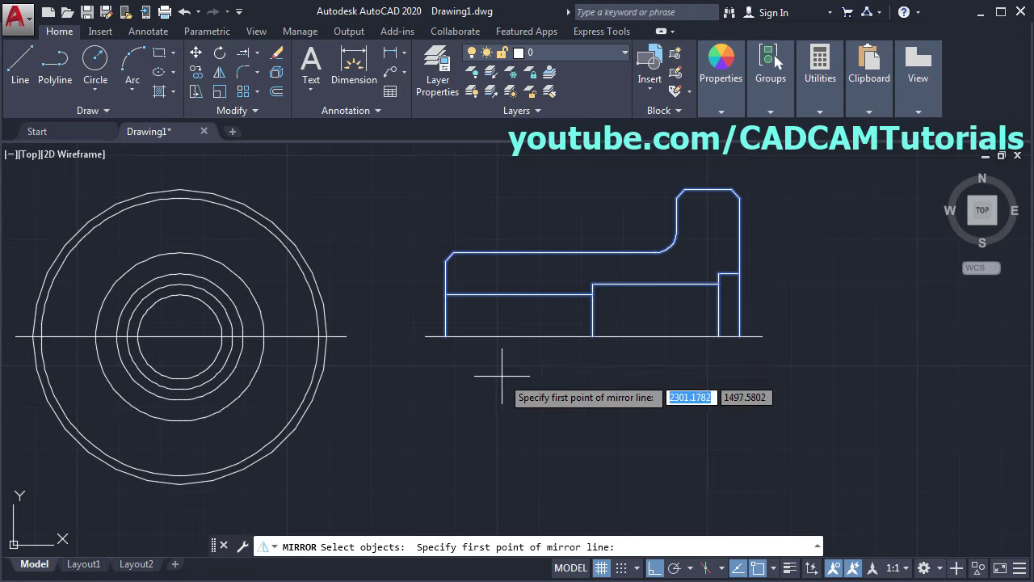
left_click(425, 337)
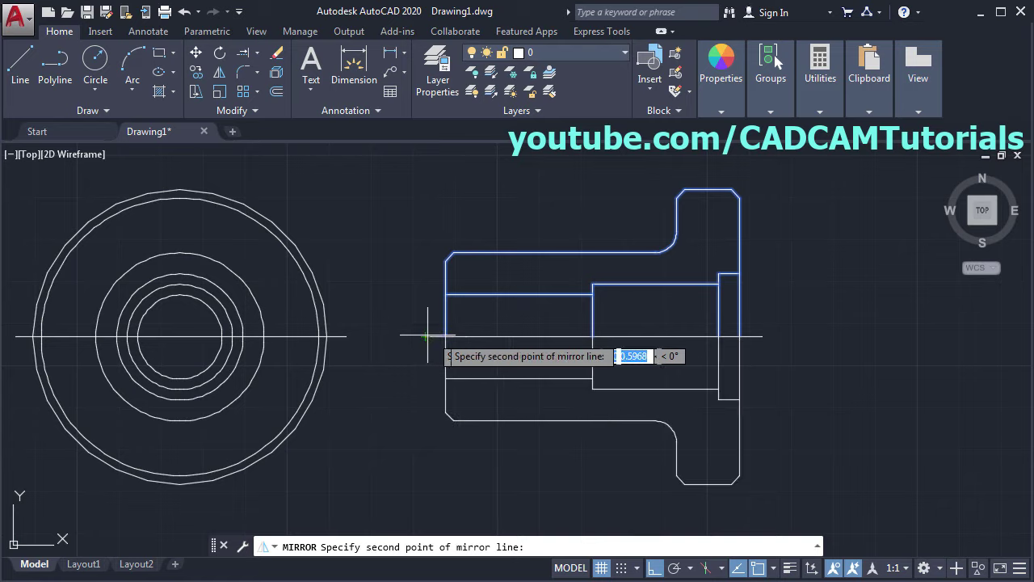
left_click(866, 354)
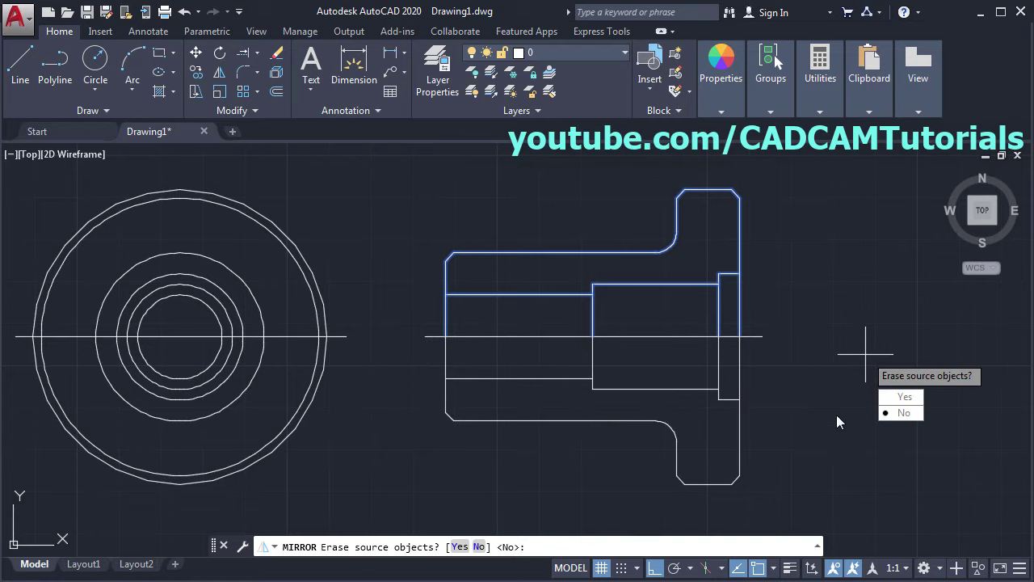
left_click(901, 416)
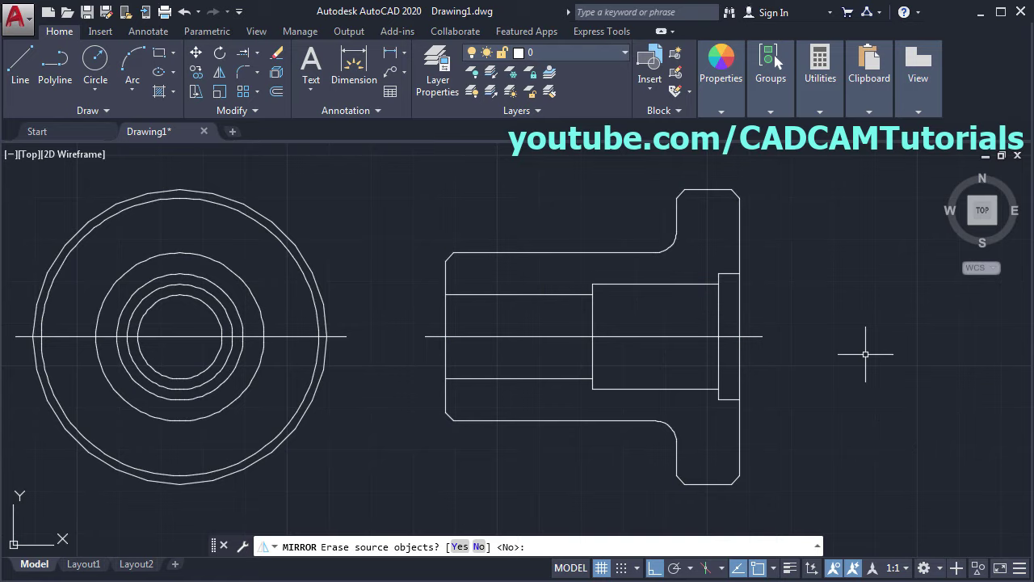
middle_click_drag(563, 411, 698, 417)
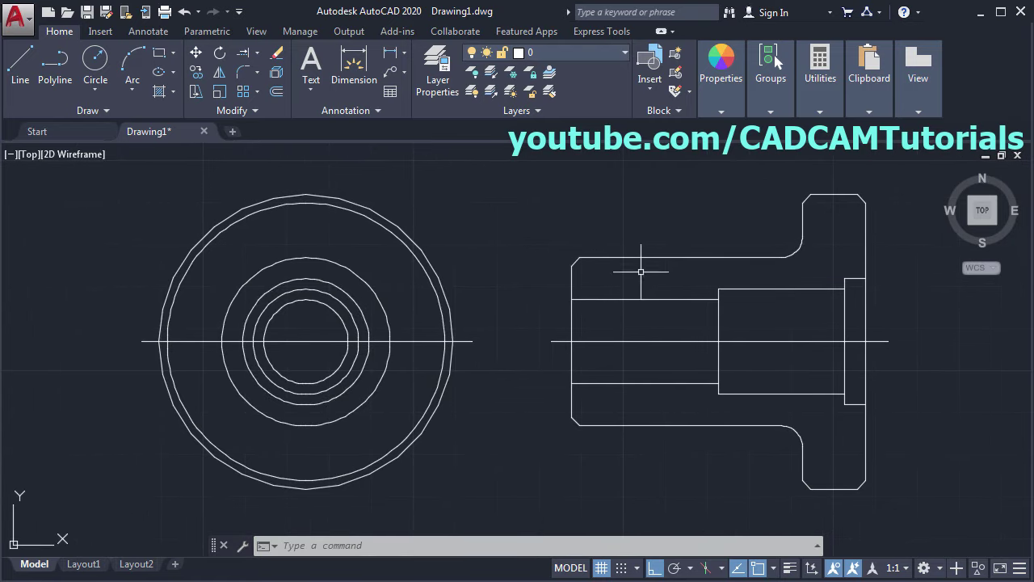
middle_click_drag(832, 283, 779, 287)
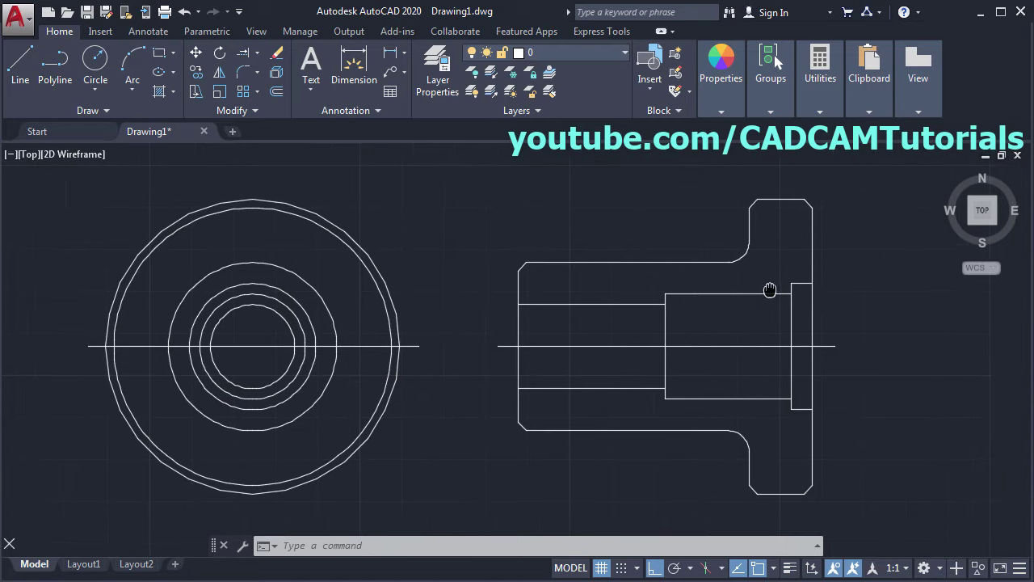
Fill the upper and lower side-view wall sections with ANSI31 hatch, scale 0.5, angle 90
left_click(160, 93)
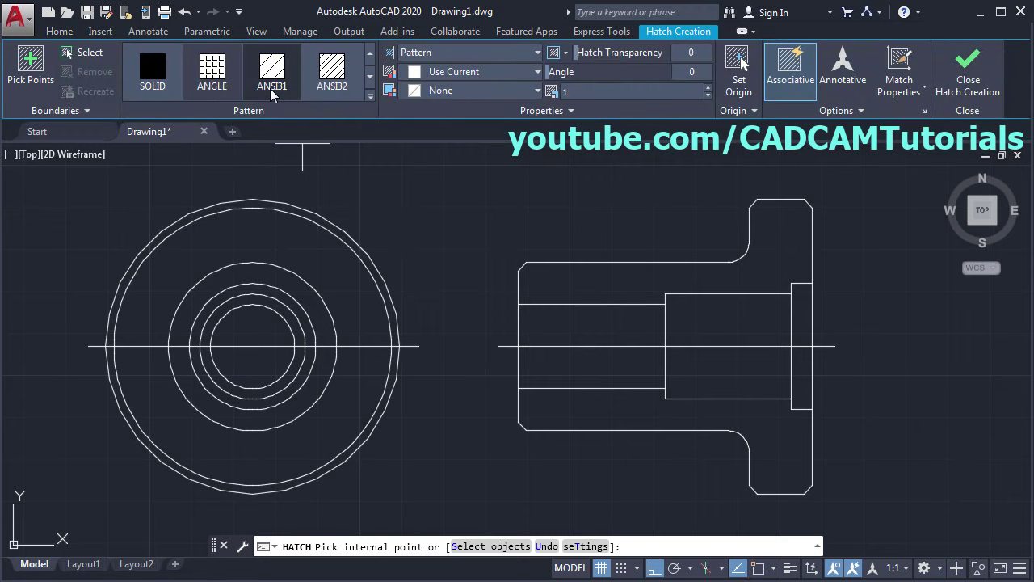
left_click(272, 73)
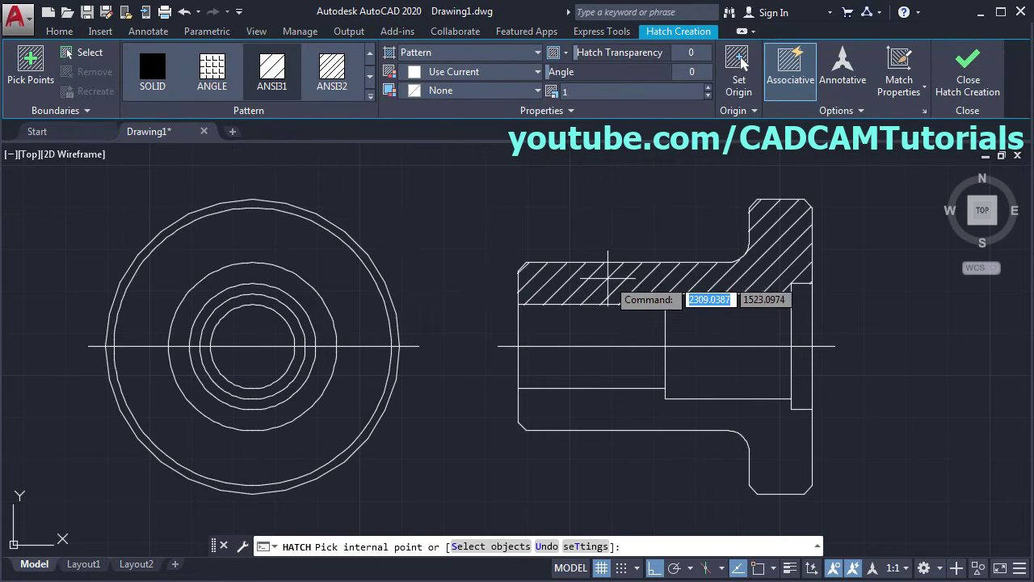
left_click(606, 287)
left_click(583, 413)
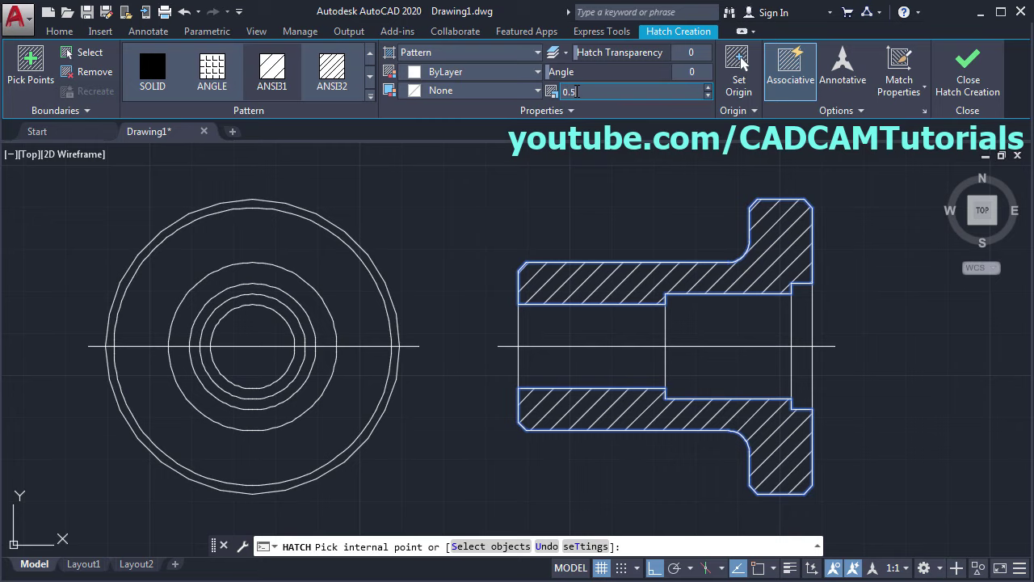
key("Return")
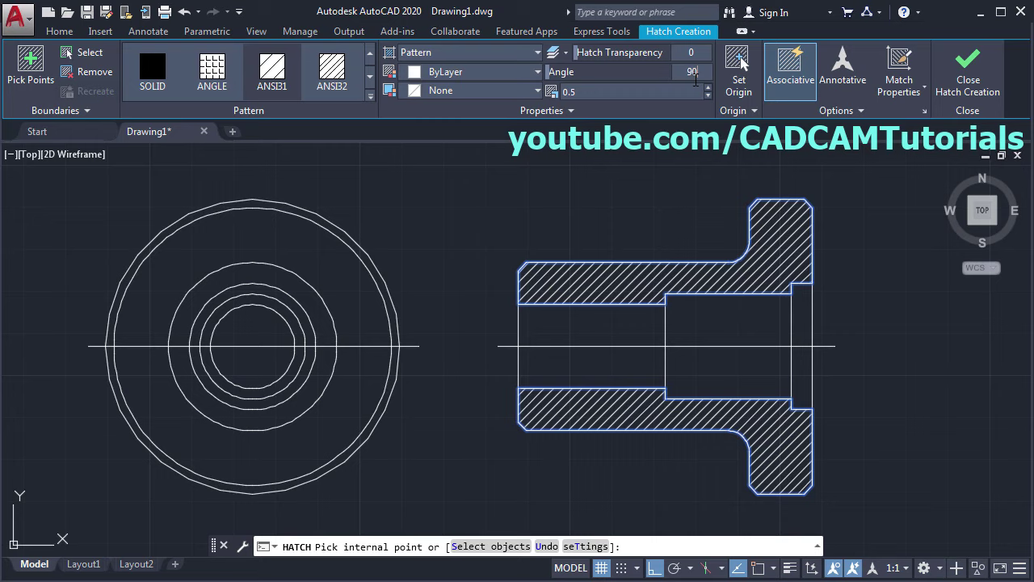
key("Return")
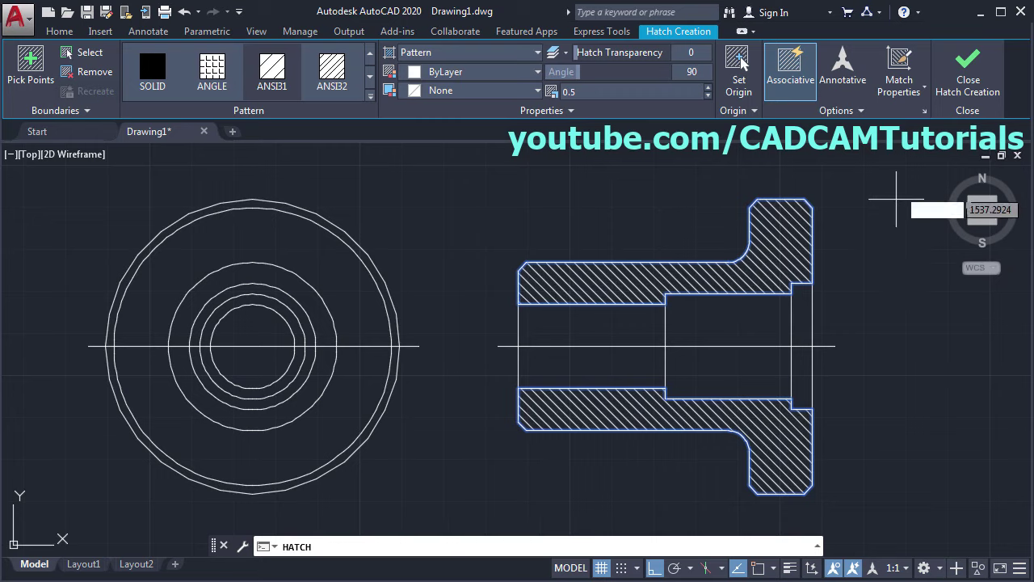
left_click(969, 87)
middle_click_drag(551, 369, 596, 370)
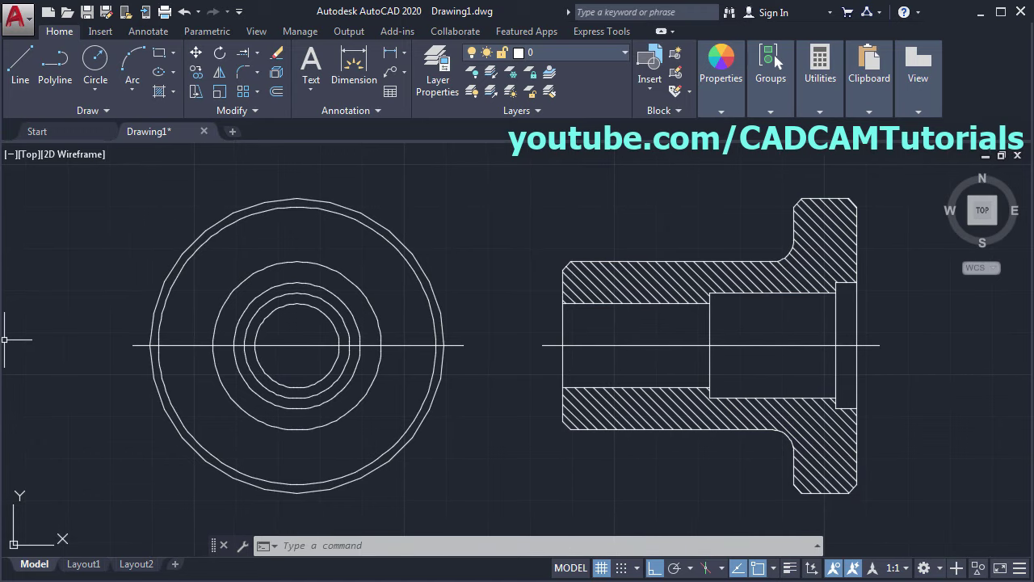
Check the reference PDF, then give layer 0 green colour 82 and 0.35 mm lineweight
key("alt+Tab")
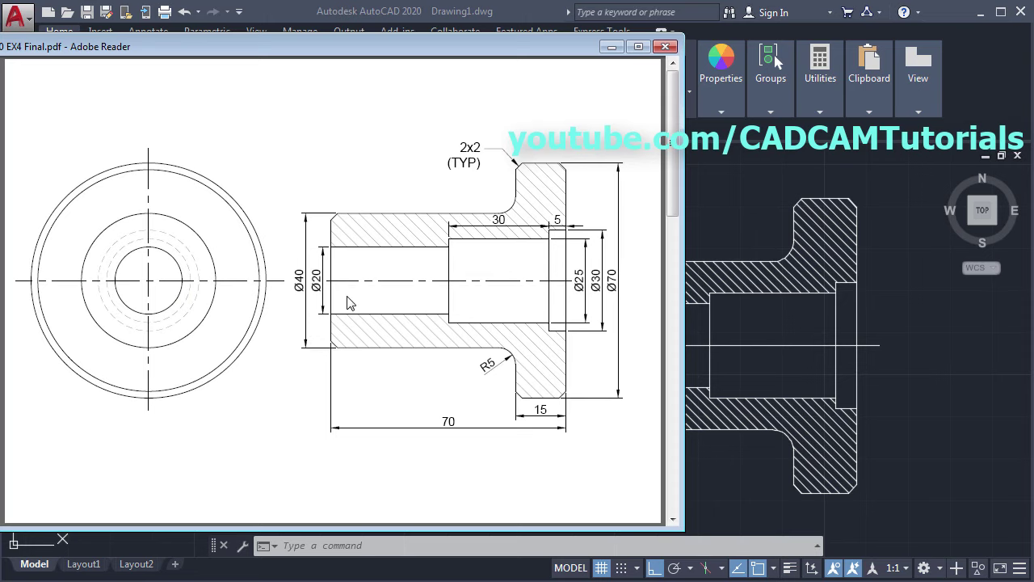
key("alt+Tab")
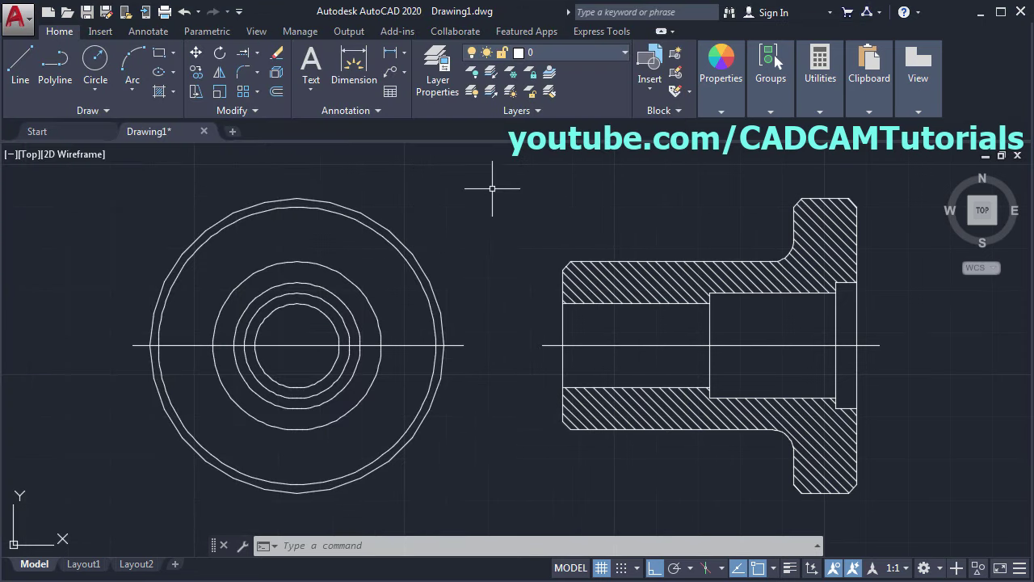
left_click(437, 81)
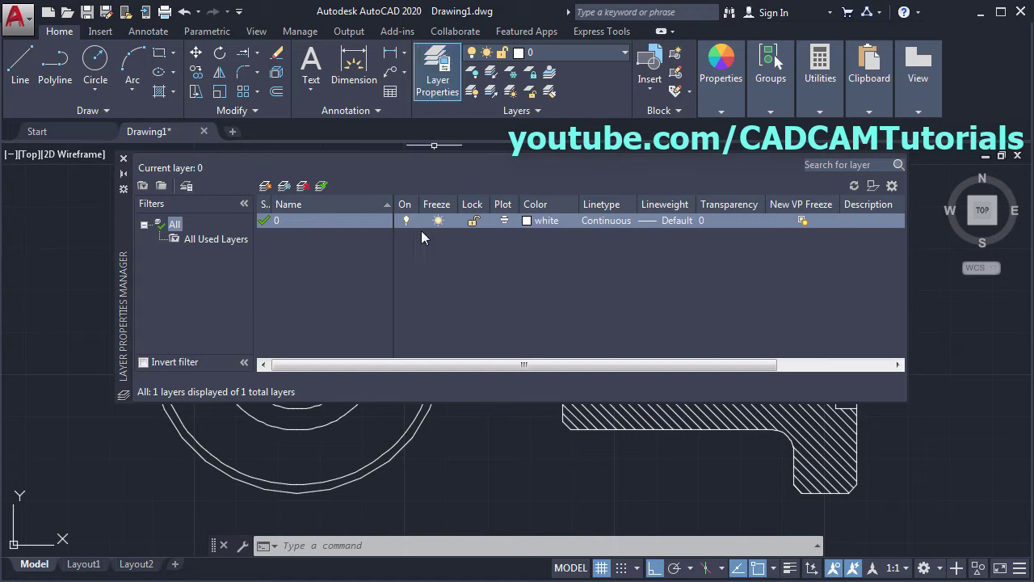
left_click(532, 220)
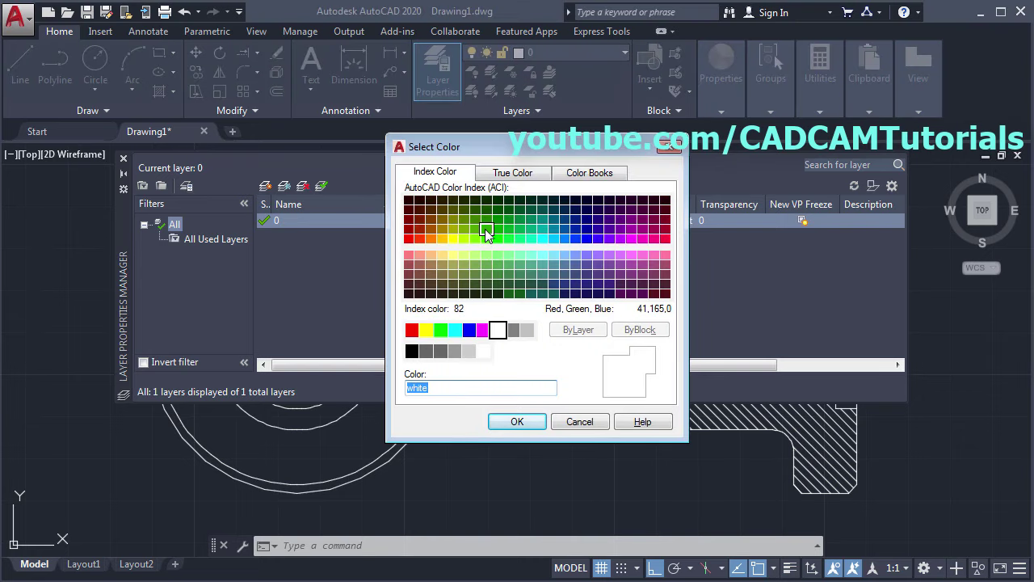
left_click(485, 229)
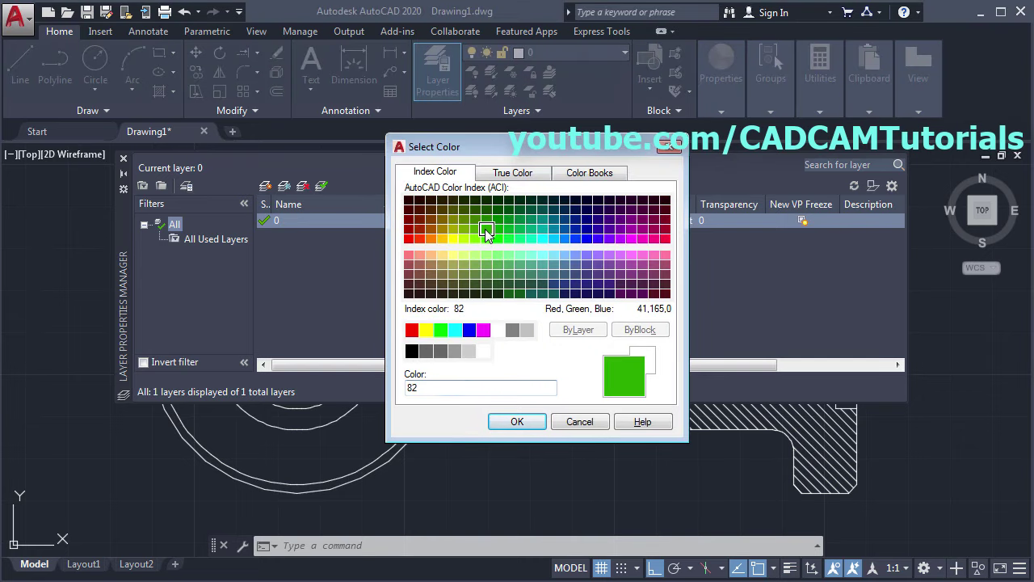
left_click(527, 422)
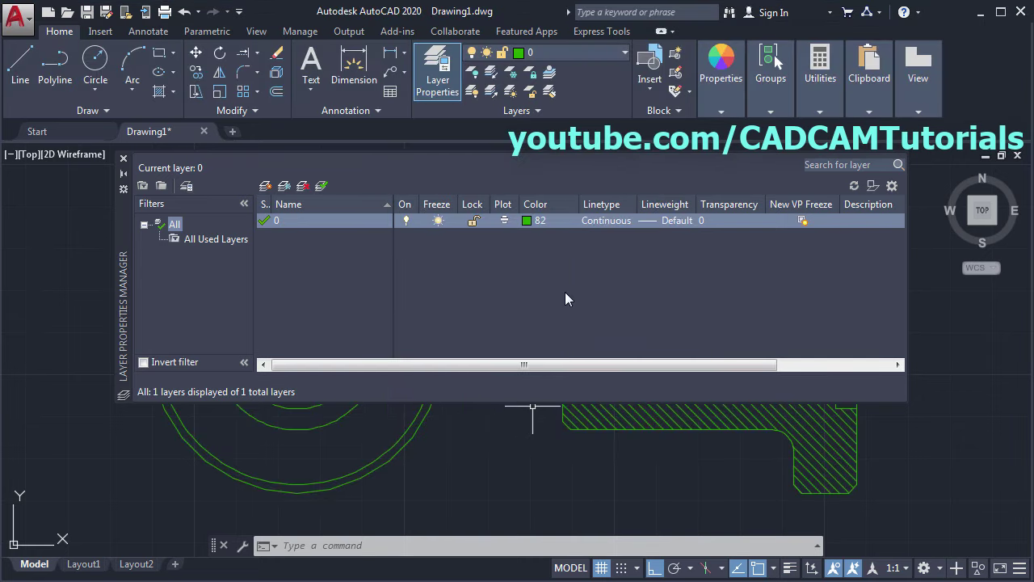
left_click(675, 221)
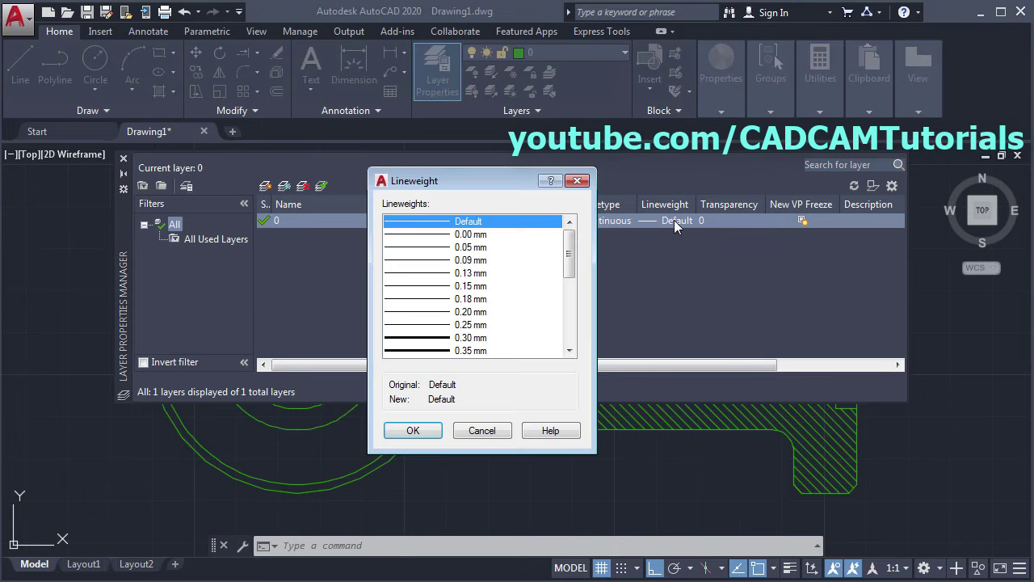
left_click(468, 351)
left_click(412, 430)
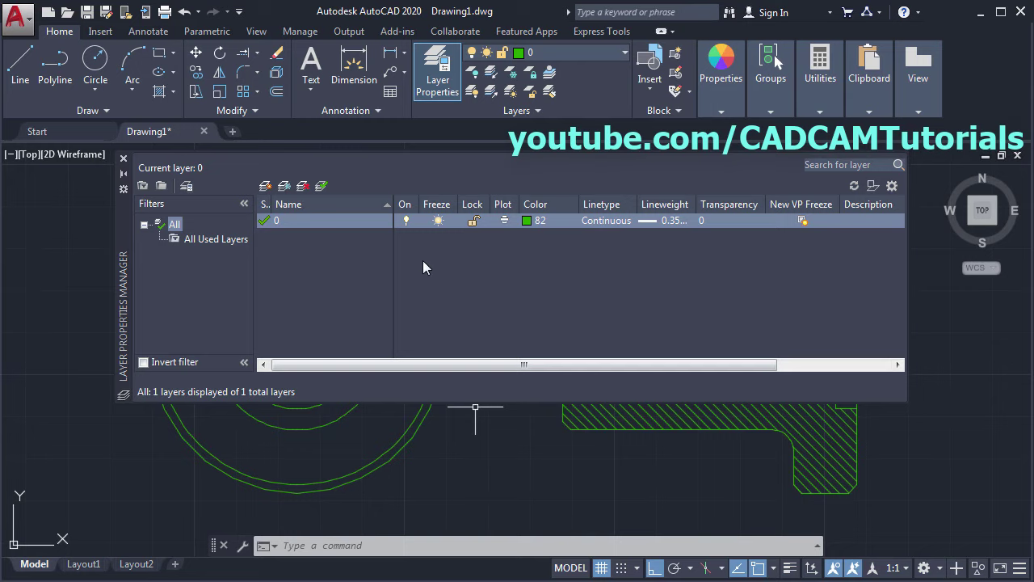
Add a new layer named Hidden with yellow colour 50
left_click(266, 187)
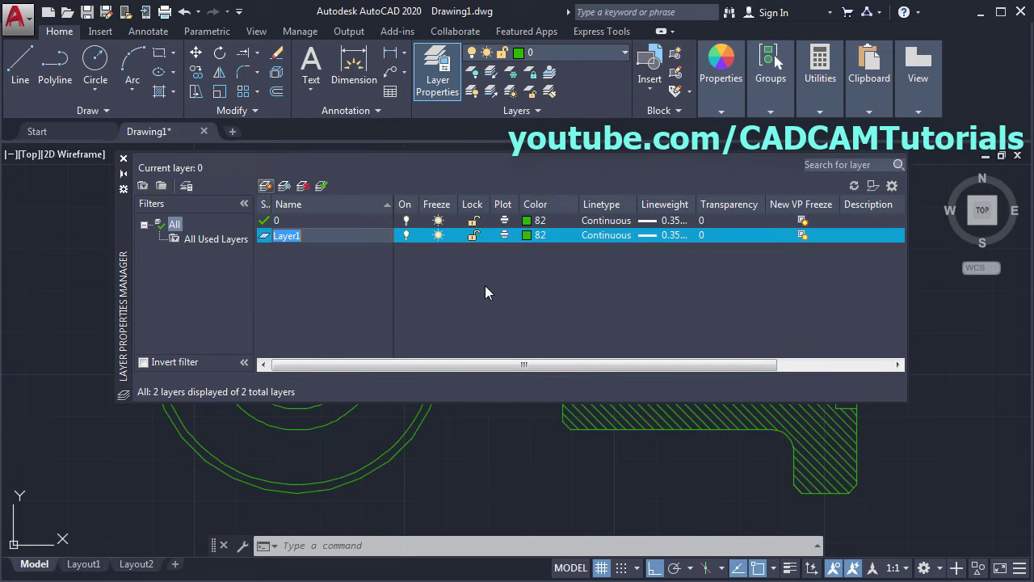
type("Hidden")
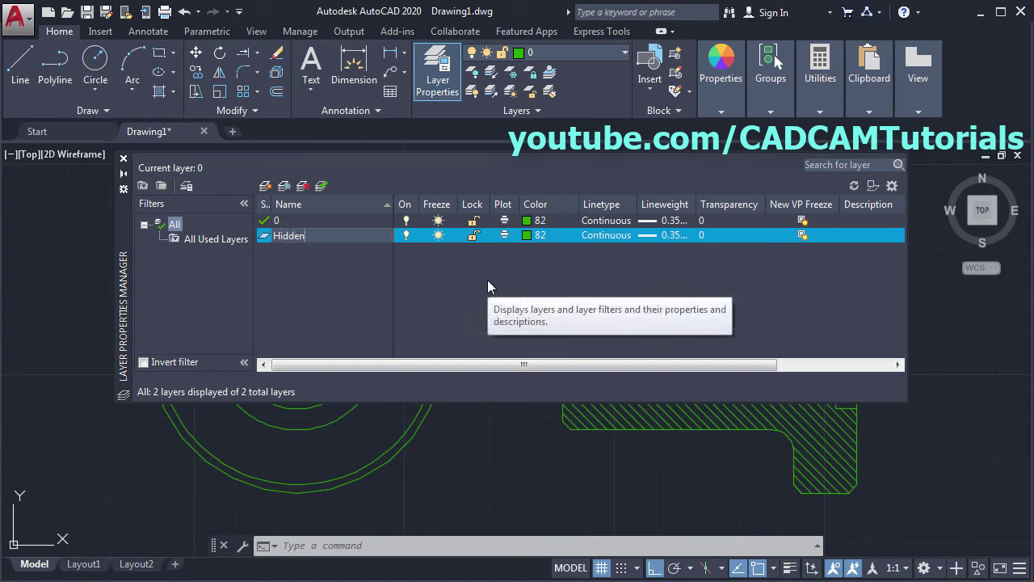
left_click(526, 236)
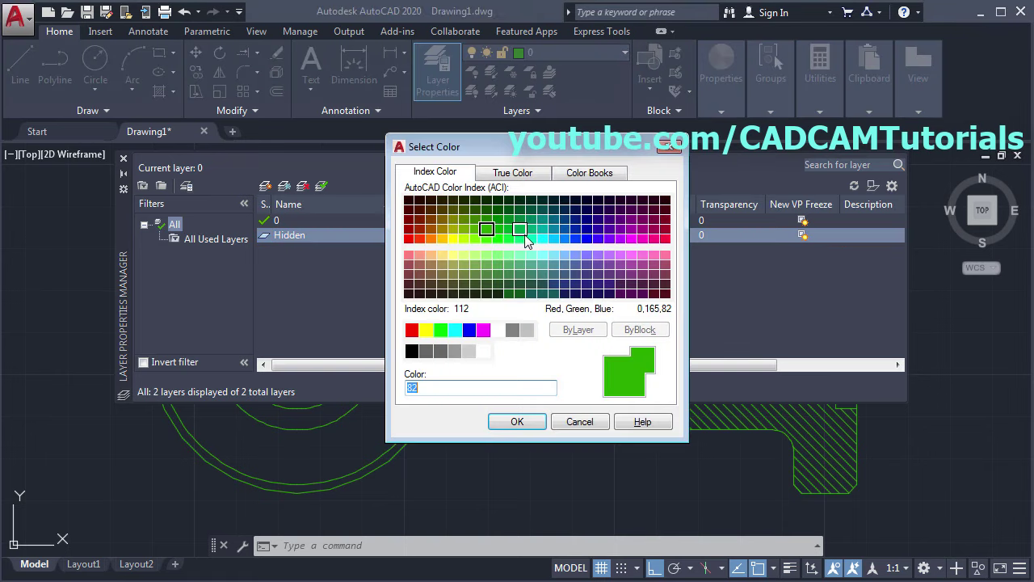
left_click(454, 241)
left_click(533, 422)
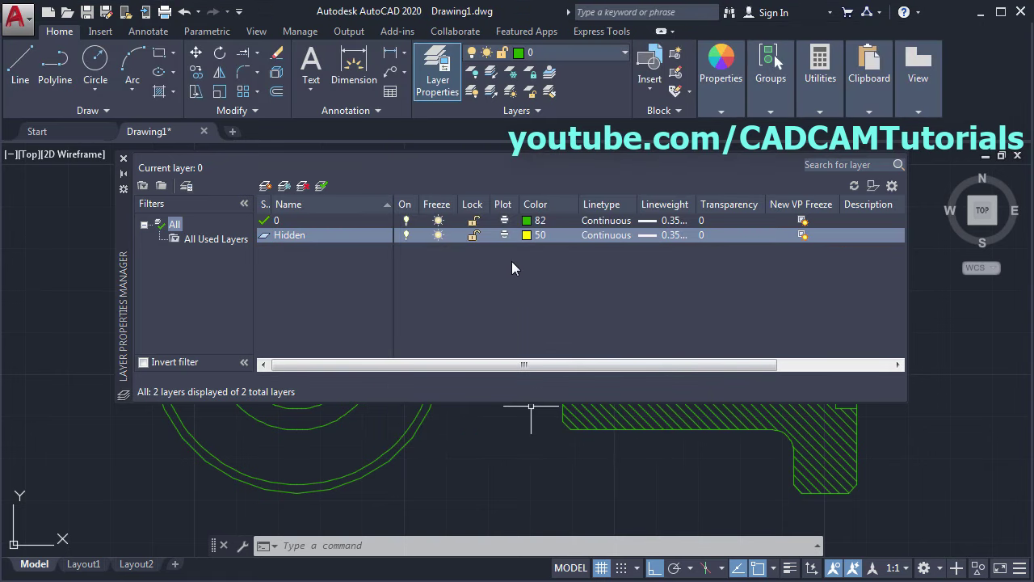
Load HIDDEN2 and give the Hidden layer the HIDDEN2 linetype with Default lineweight
left_click(607, 235)
left_click(552, 384)
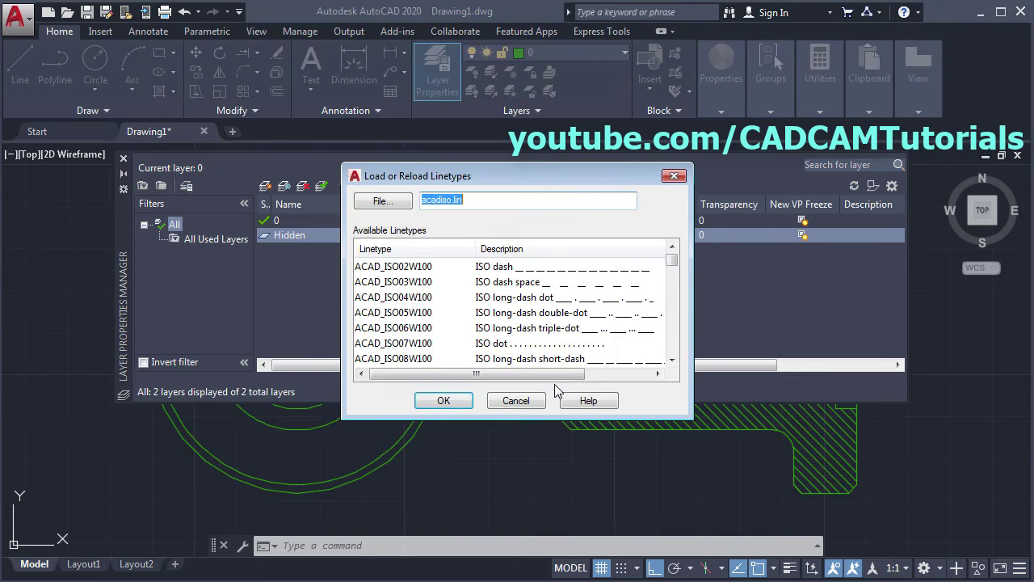
left_click_drag(671, 263, 679, 323)
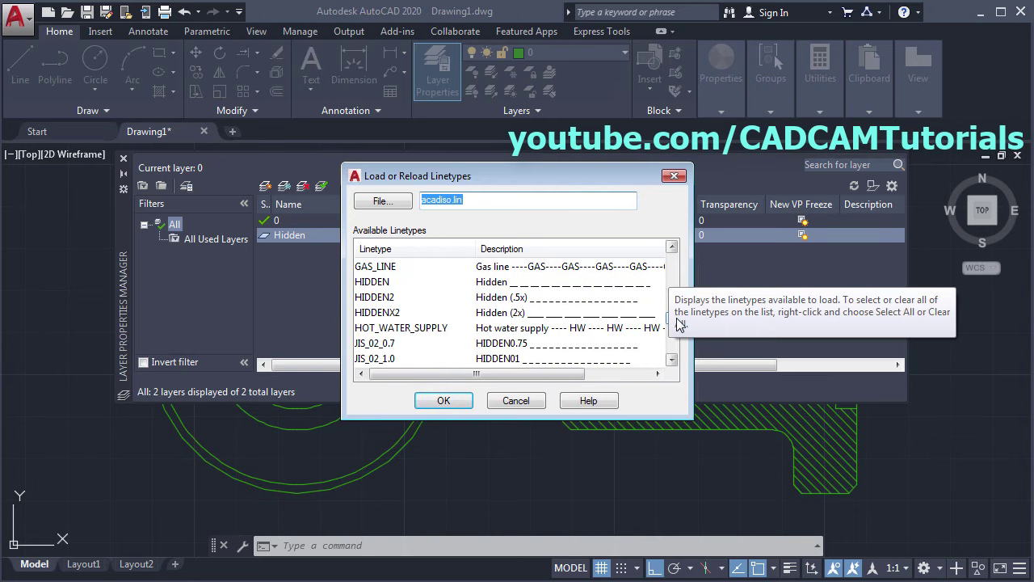
left_click(383, 297)
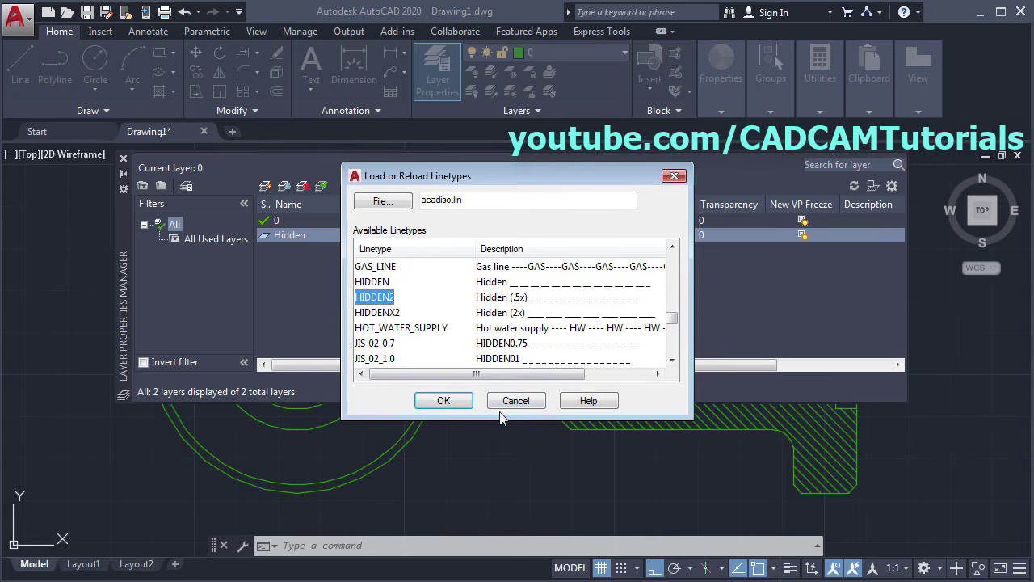
left_click(444, 401)
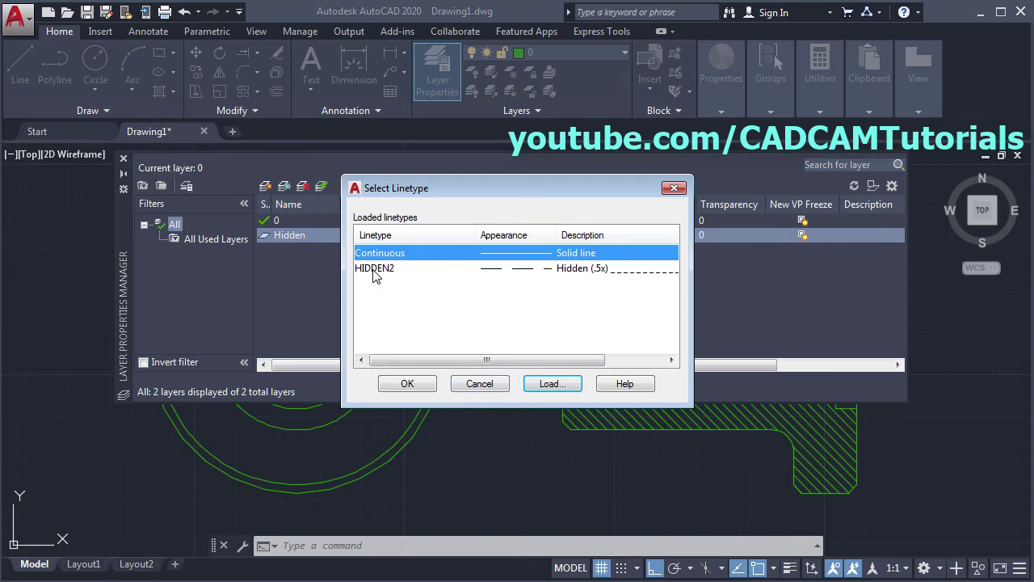
left_click(374, 270)
left_click(414, 384)
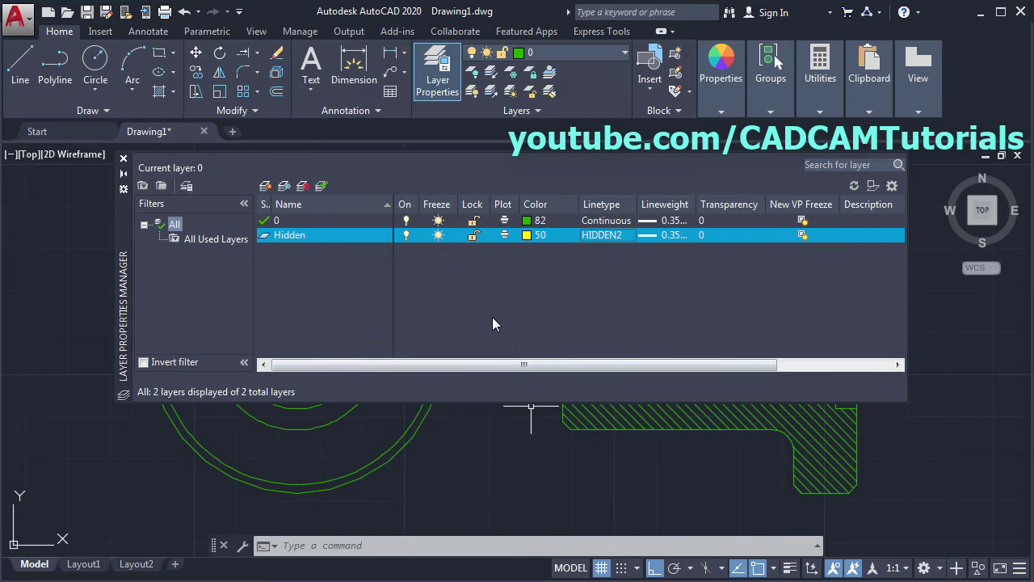
left_click(667, 237)
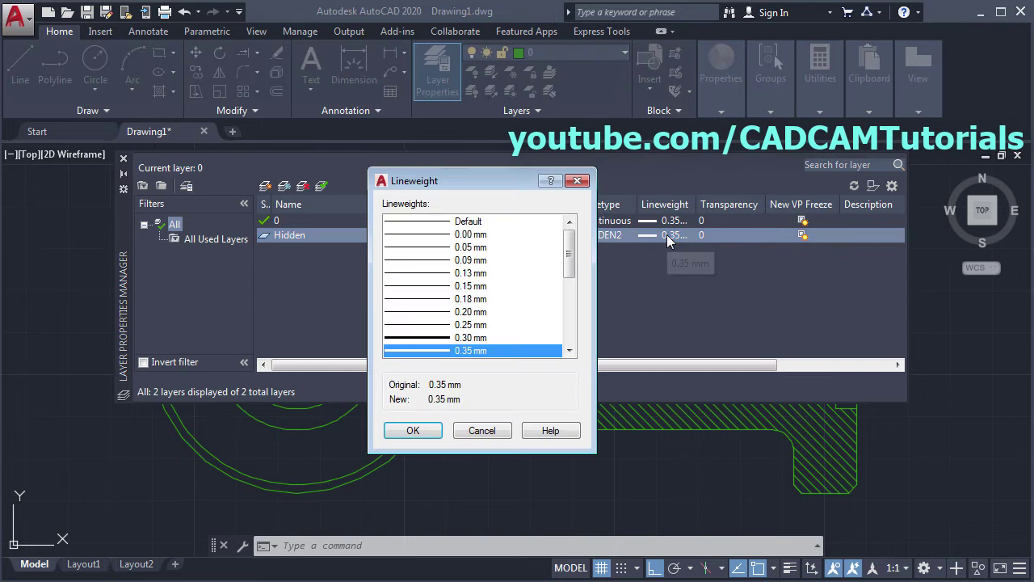
left_click(470, 222)
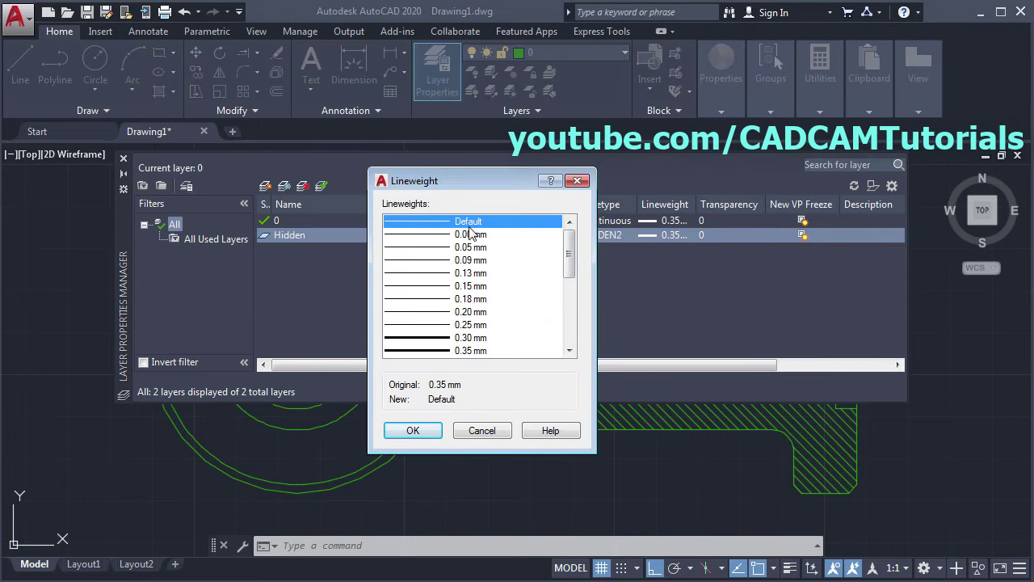
left_click(413, 431)
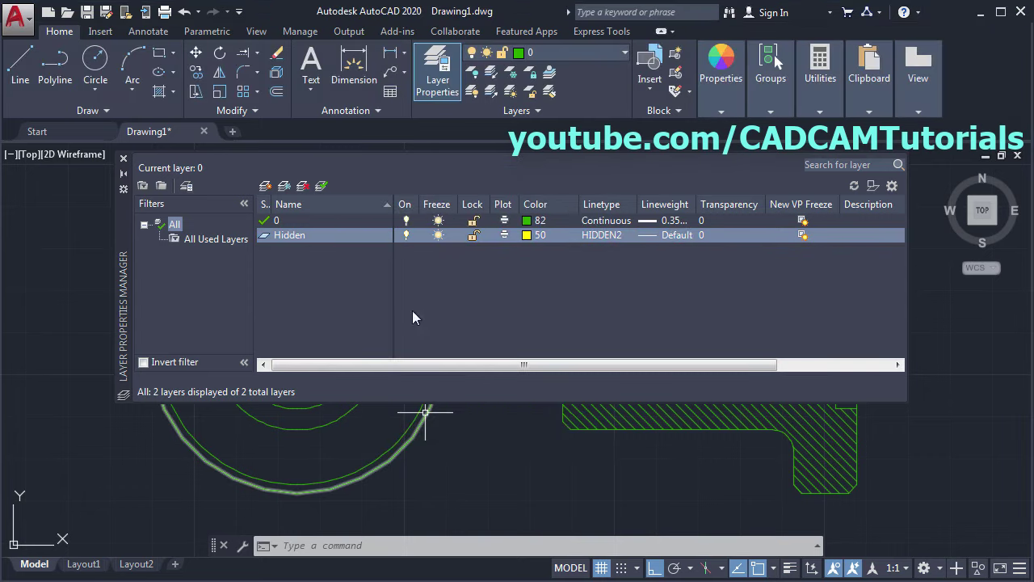
Add a new layer named Center with orange colour 30
left_click(265, 186)
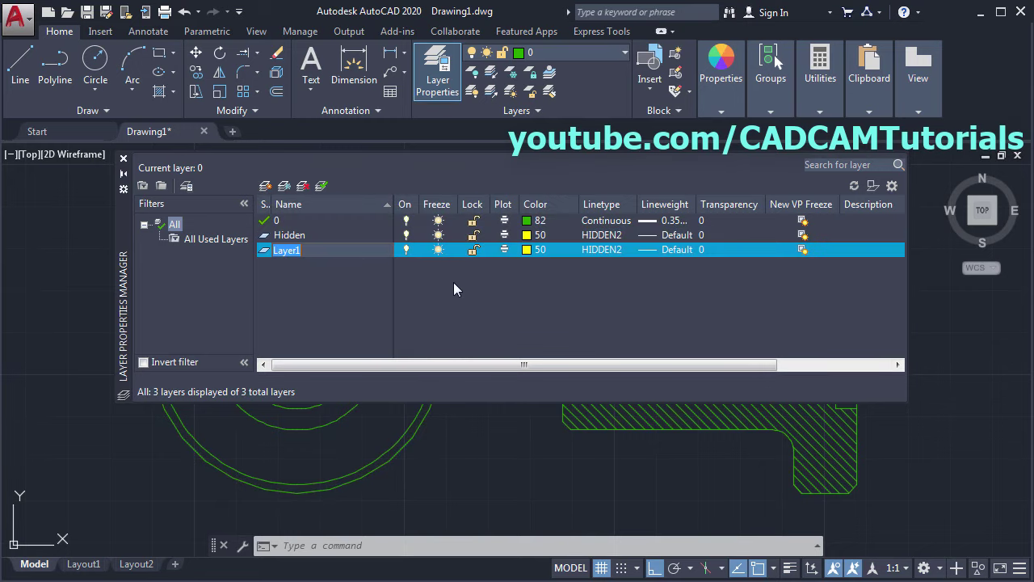
type("C")
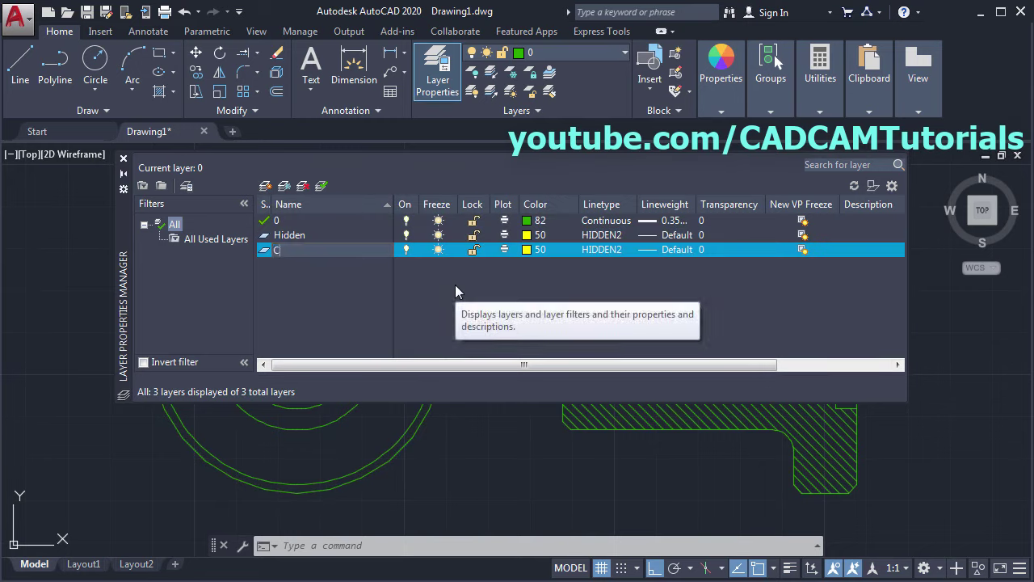
type("enter")
key("Return")
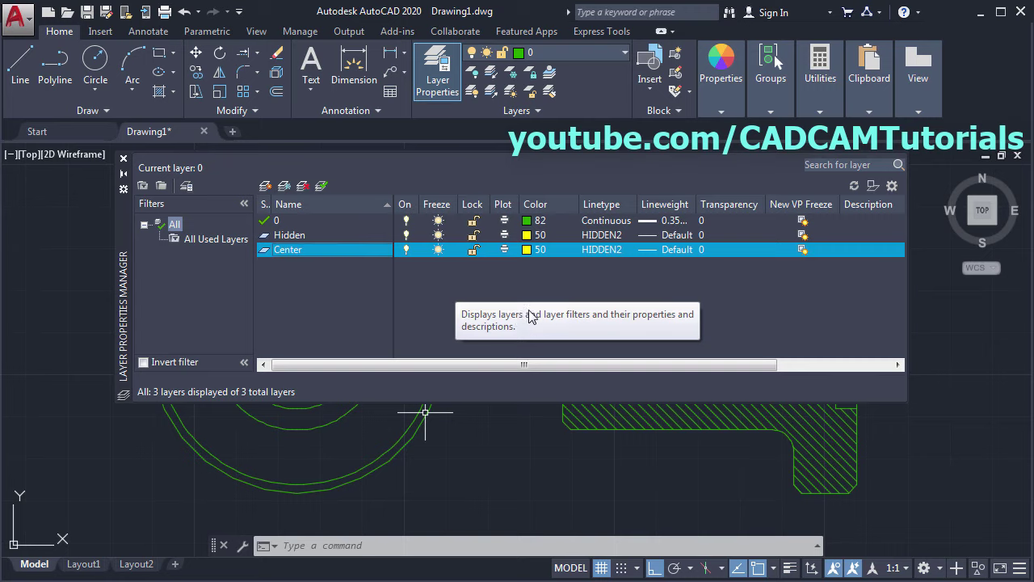
left_click(527, 251)
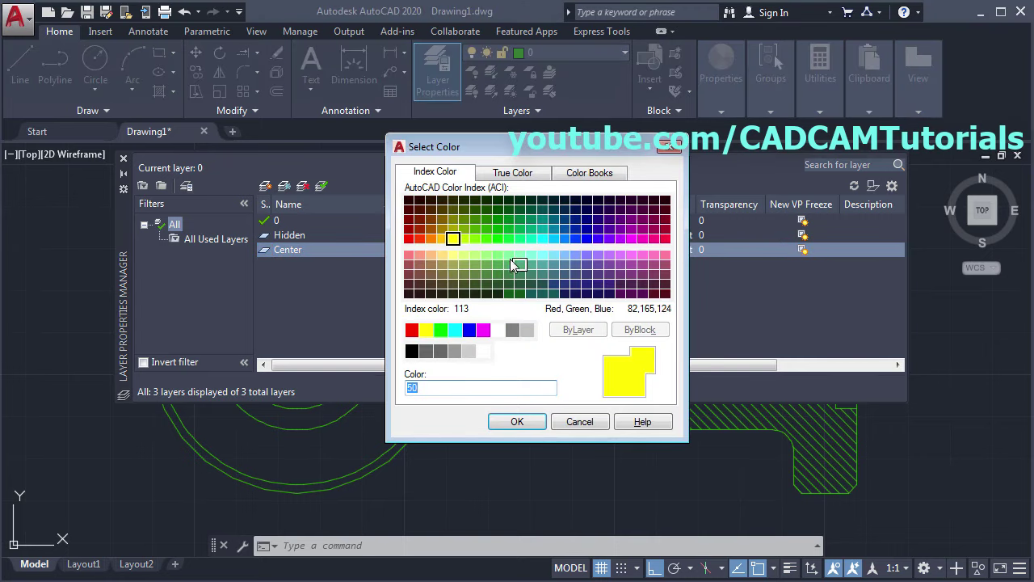
left_click(433, 240)
left_click(517, 421)
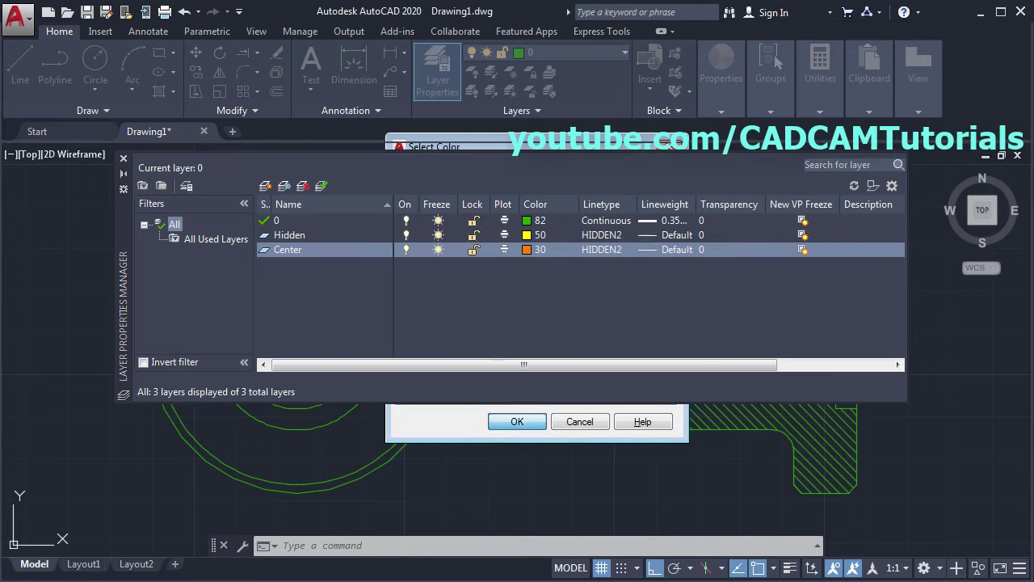
Load the CENTER2 linetype and assign it to the Center layer
left_click(602, 251)
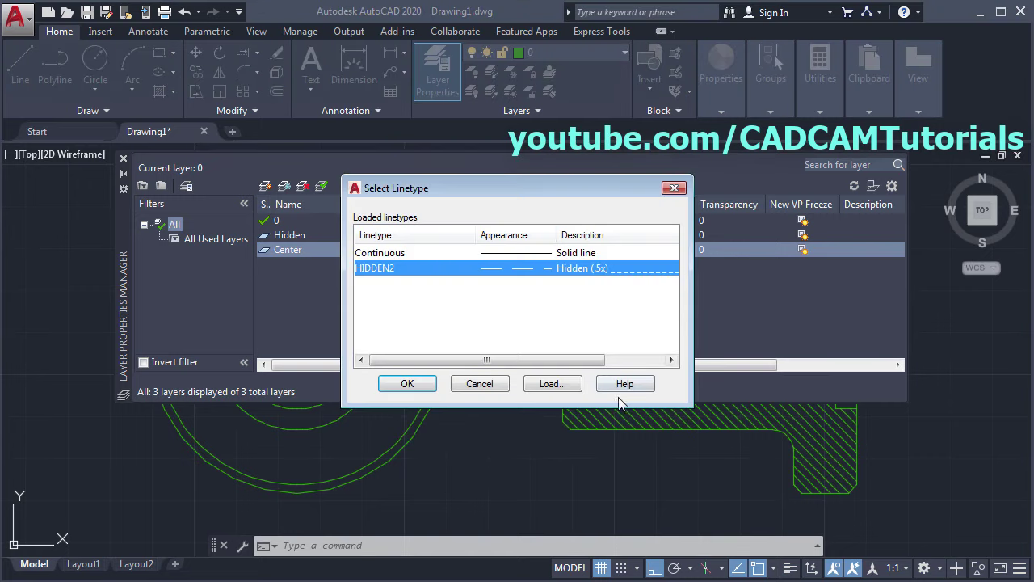
left_click(549, 384)
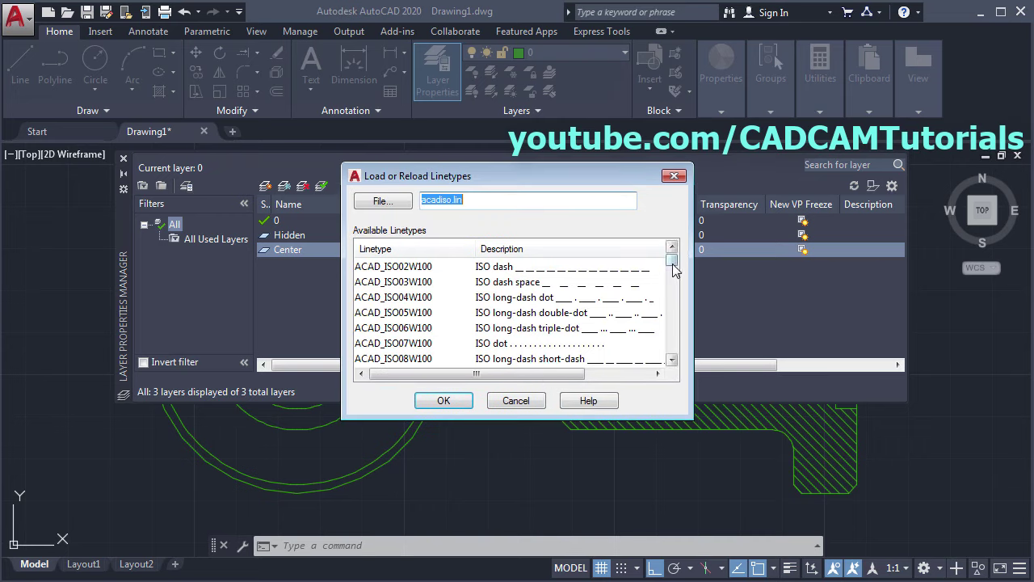
mouse_move(675, 272)
left_mouse_down()
mouse_move(675, 303)
mouse_move(675, 292)
left_mouse_up()
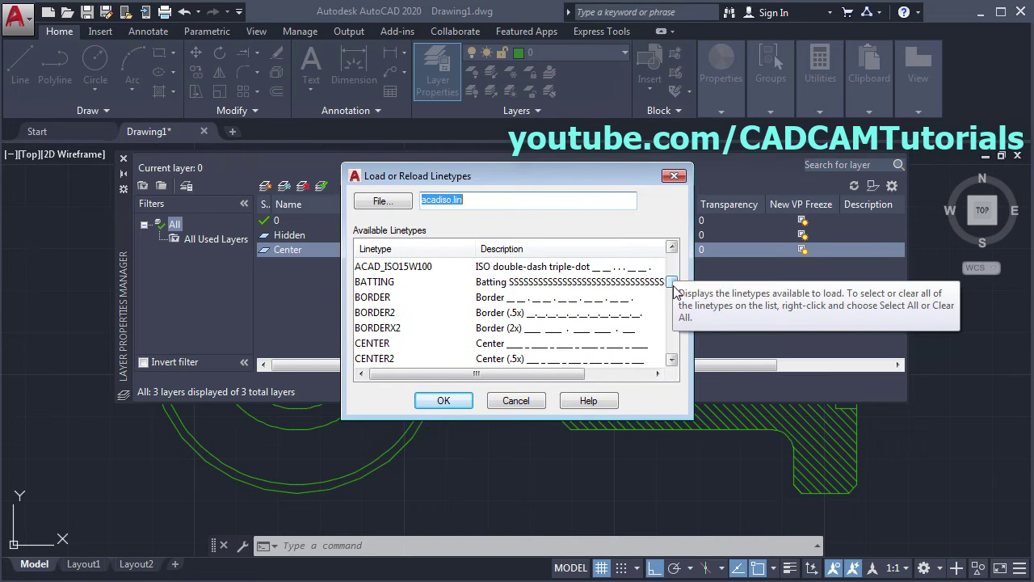
left_click(375, 358)
left_click(441, 400)
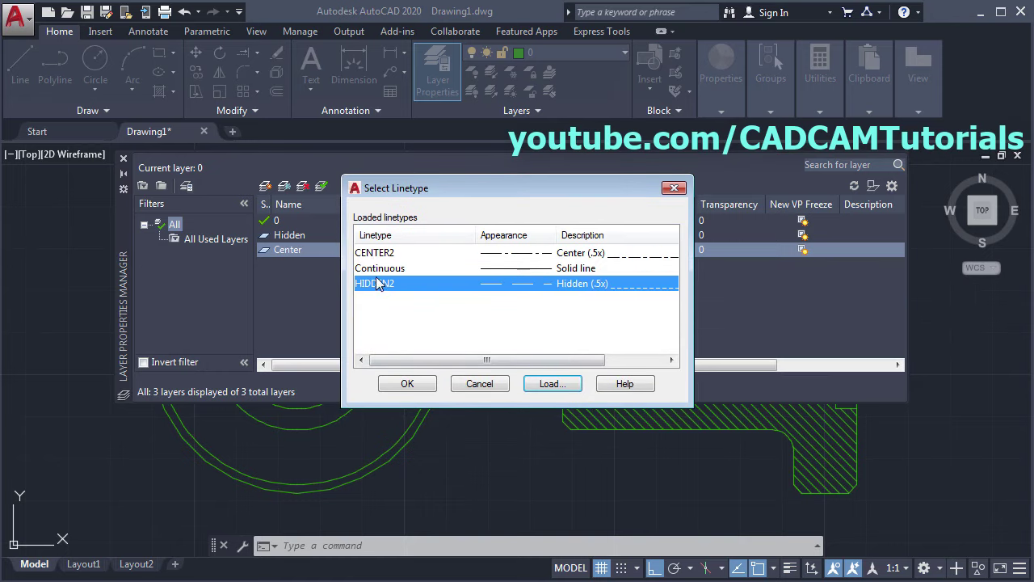
left_click(389, 254)
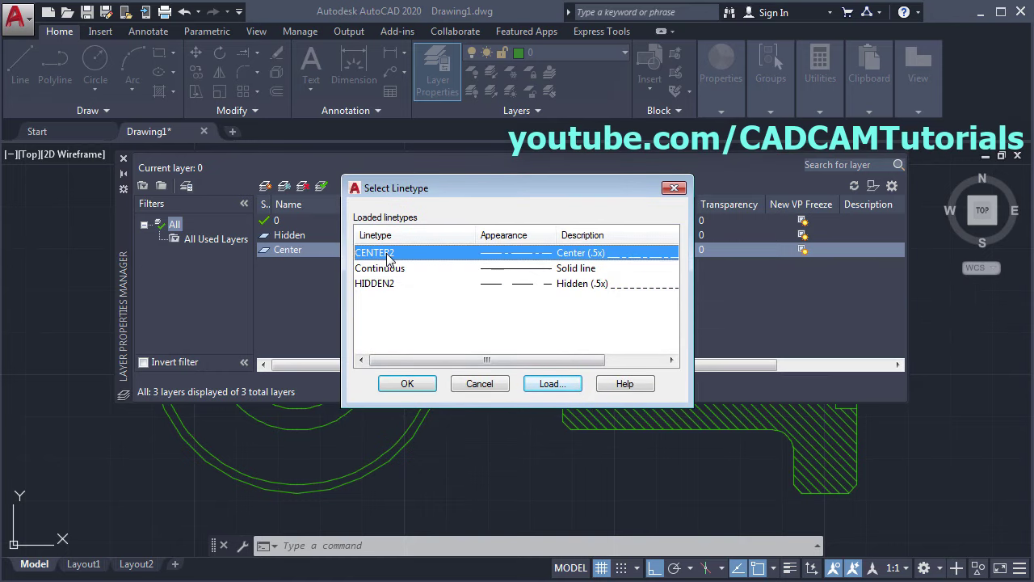
left_click(408, 384)
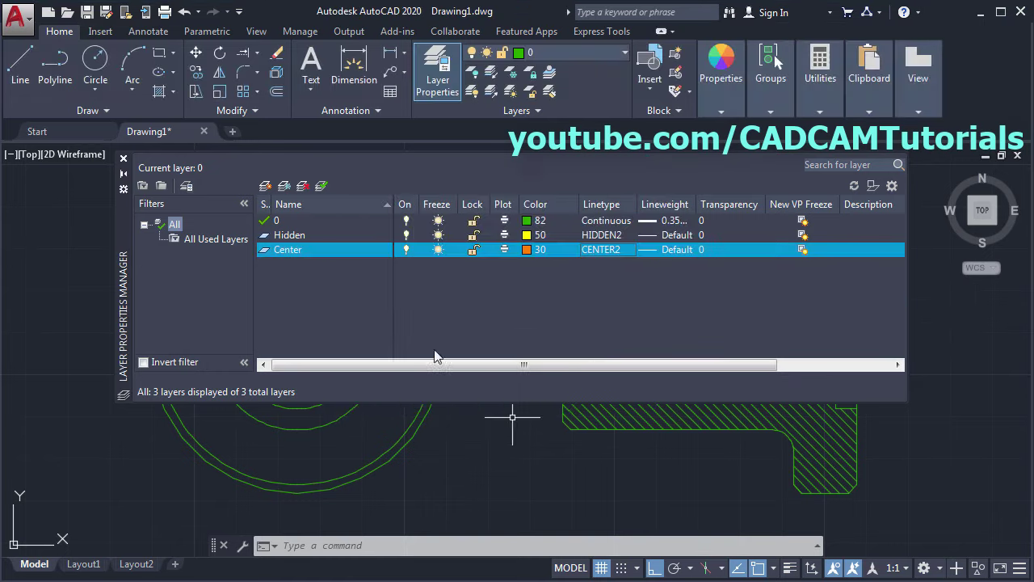
Add a new layer named Hatch with light green colour 71
left_click(266, 187)
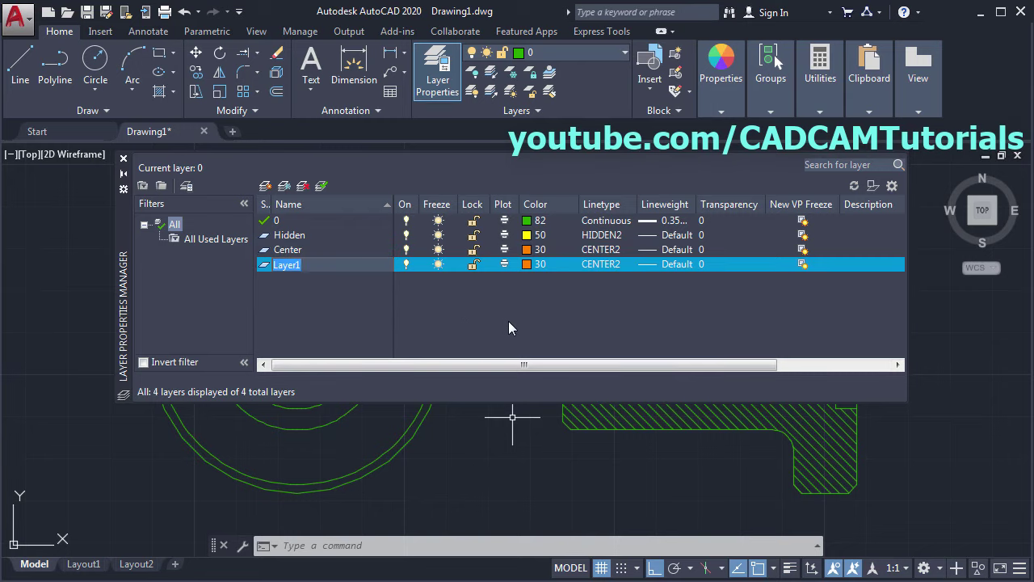
type("Hatch")
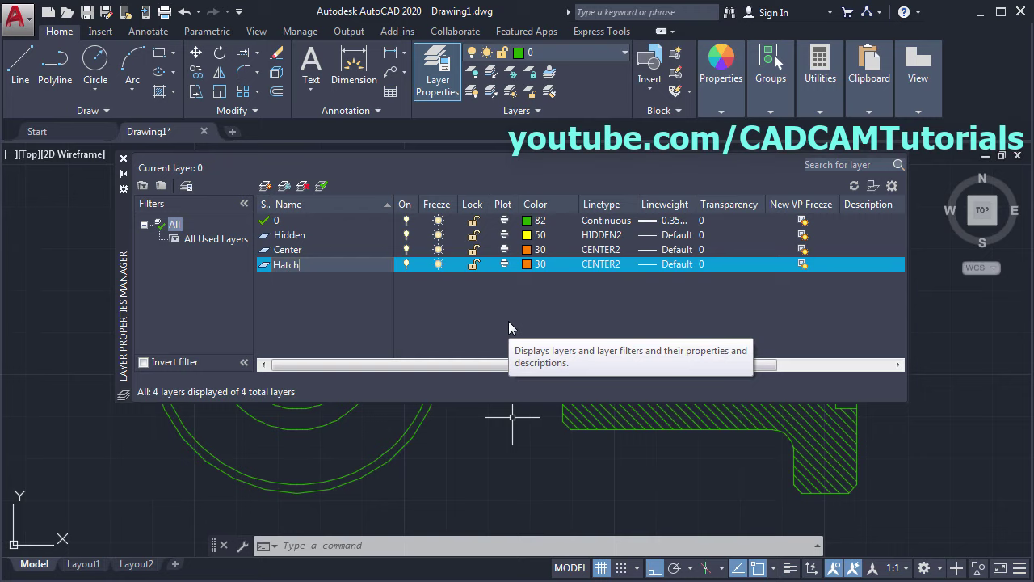
key("Return")
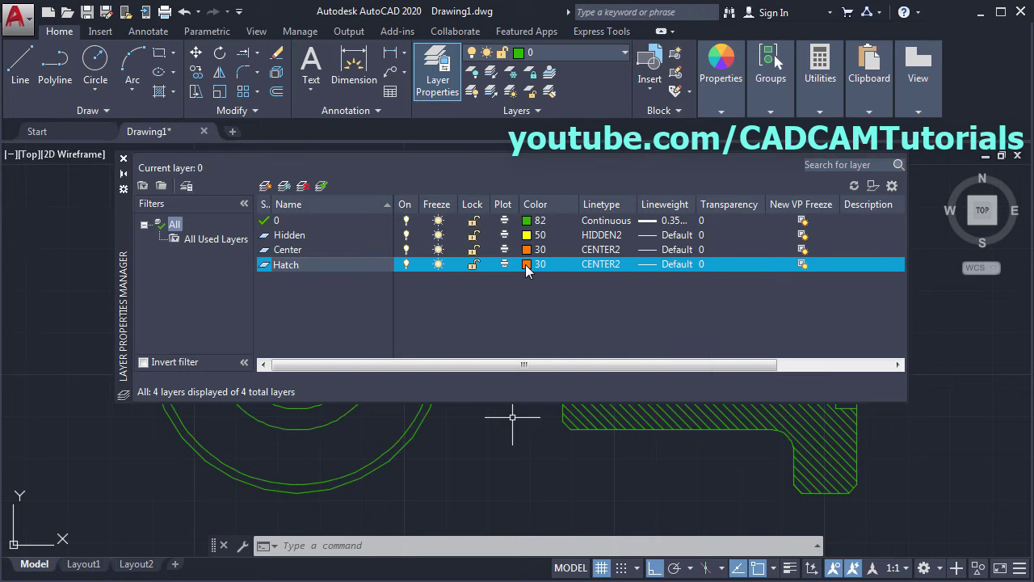
left_click(526, 265)
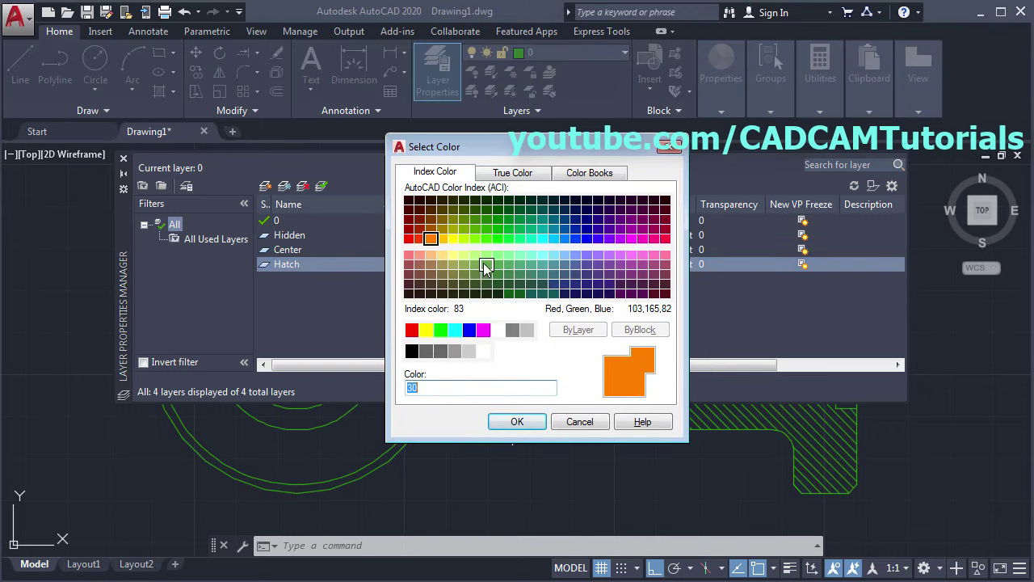
left_click(475, 255)
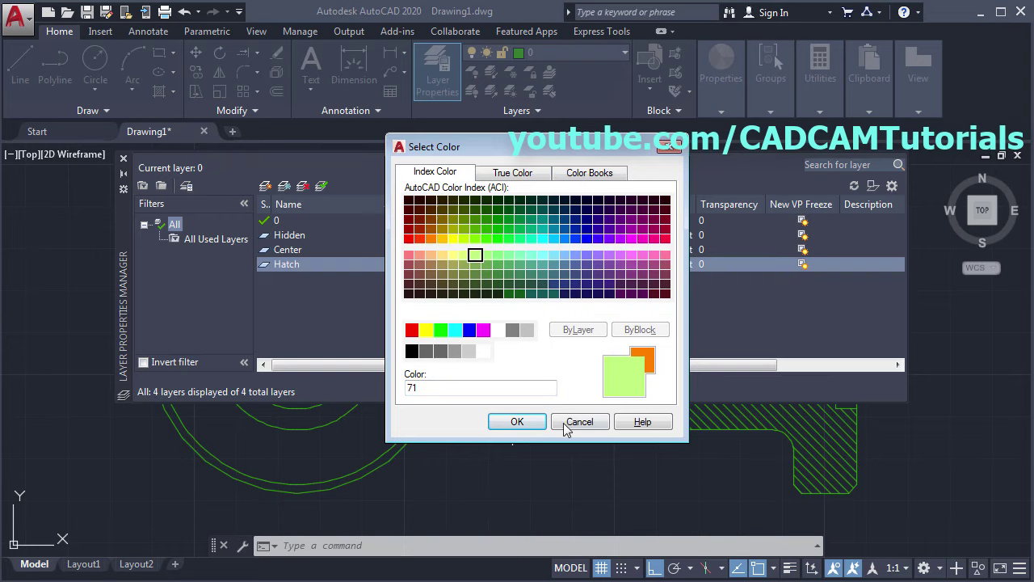
left_click(517, 421)
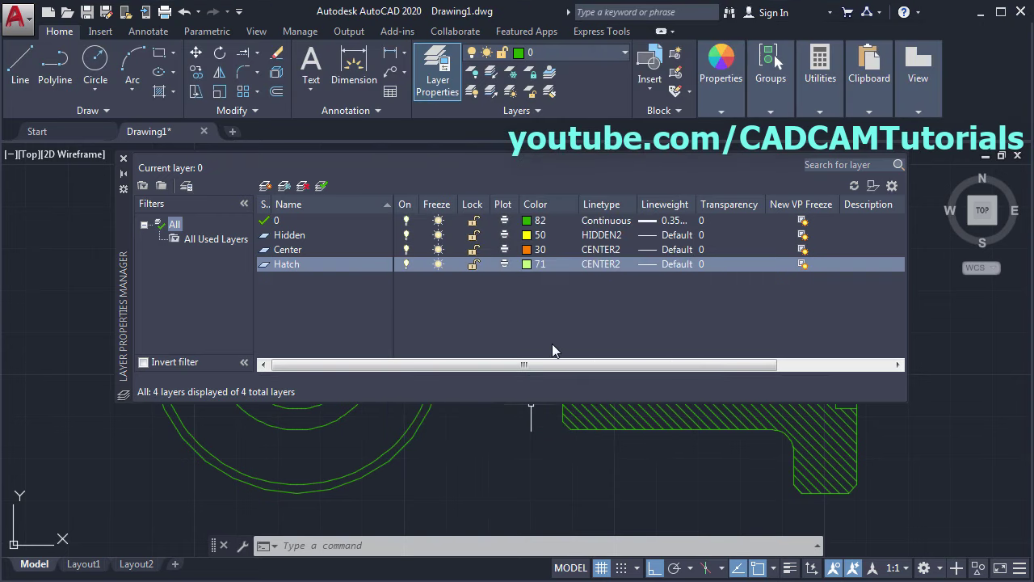
Give the Hatch layer the Continuous linetype and close the layer manager
left_click(602, 265)
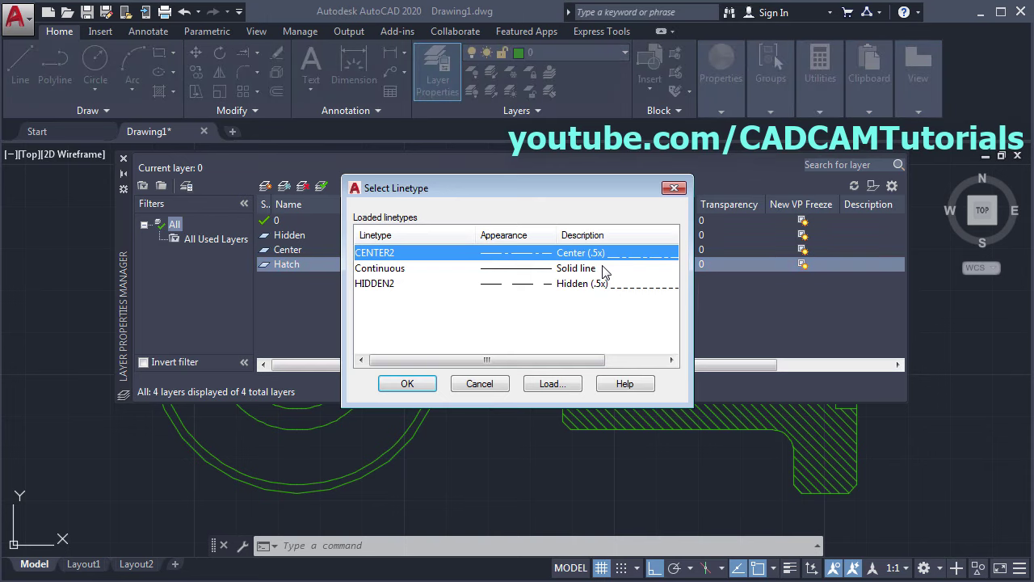
left_click(391, 272)
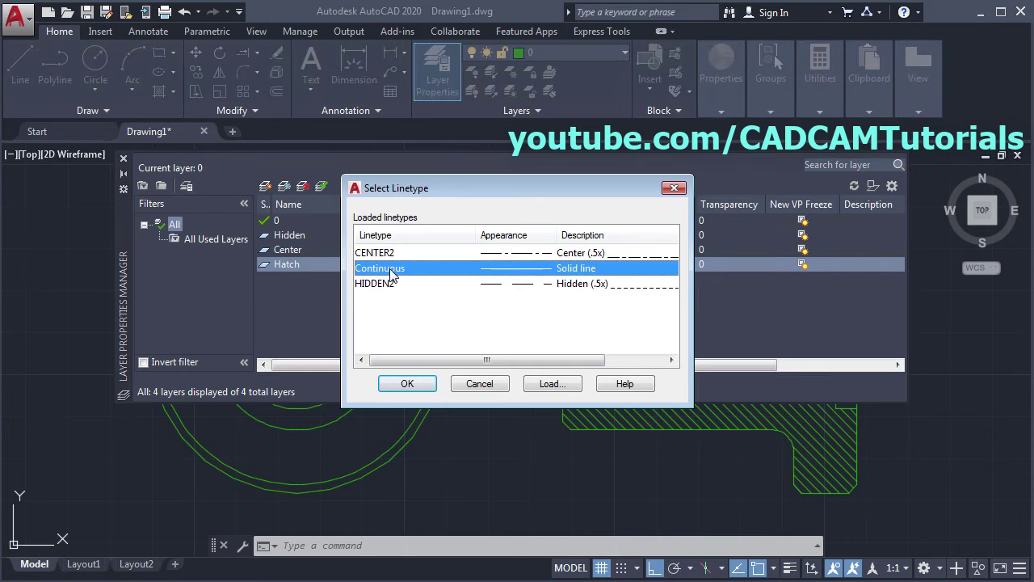
left_click(411, 383)
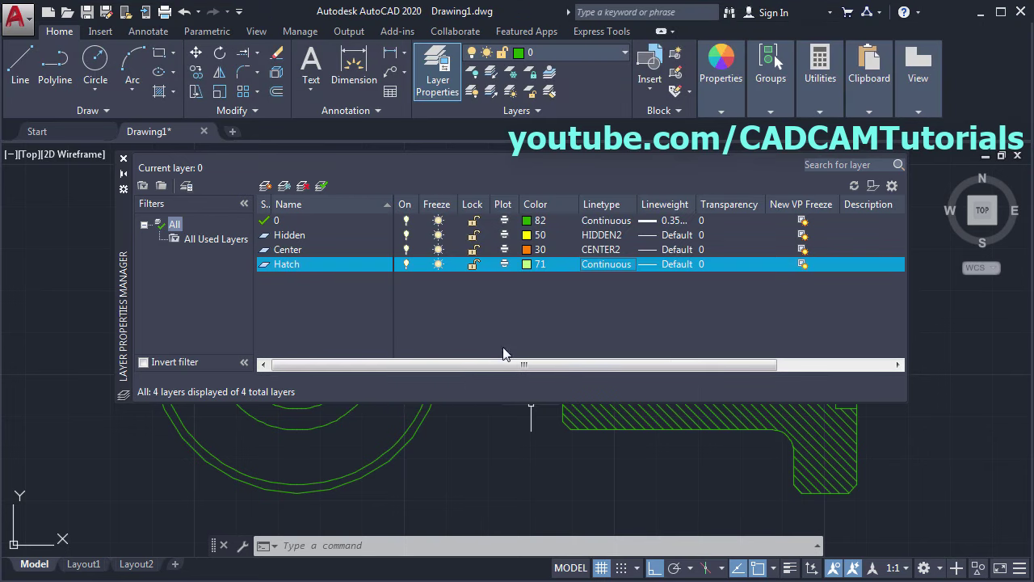
left_click(123, 160)
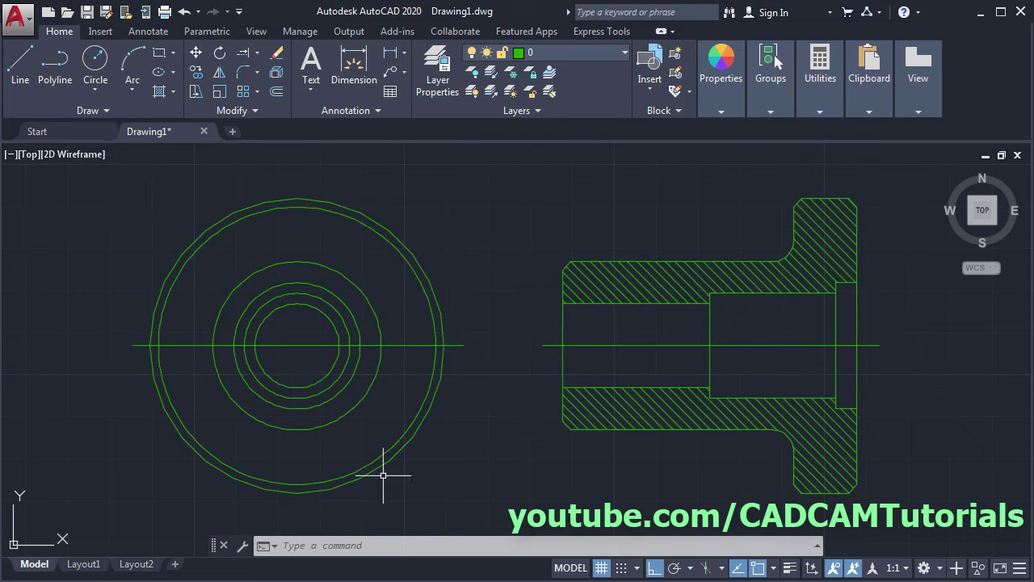
Move both horizontal centrelines onto the Center layer
left_click(312, 347)
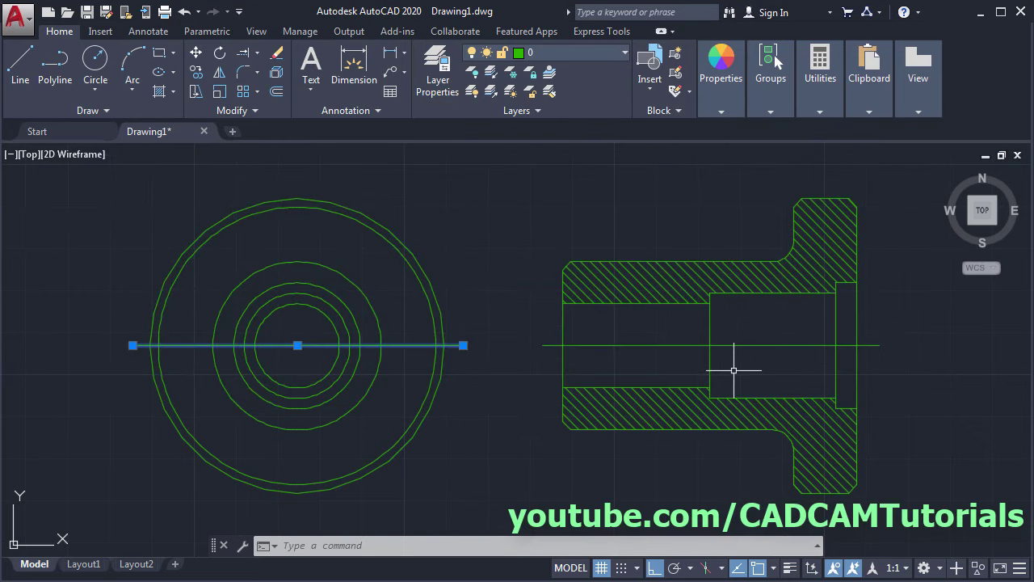
left_click(686, 345)
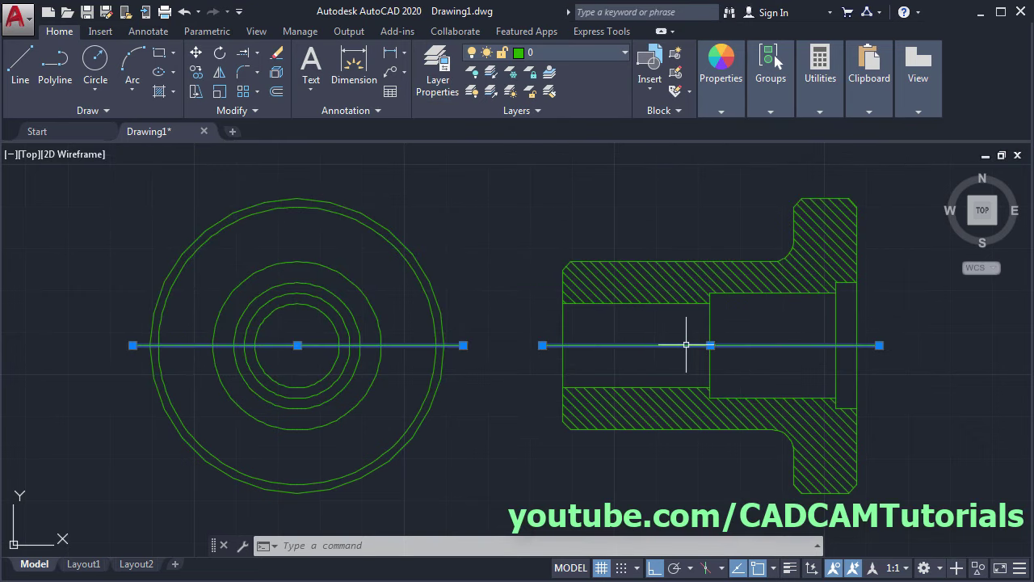
left_click(558, 51)
left_click(552, 90)
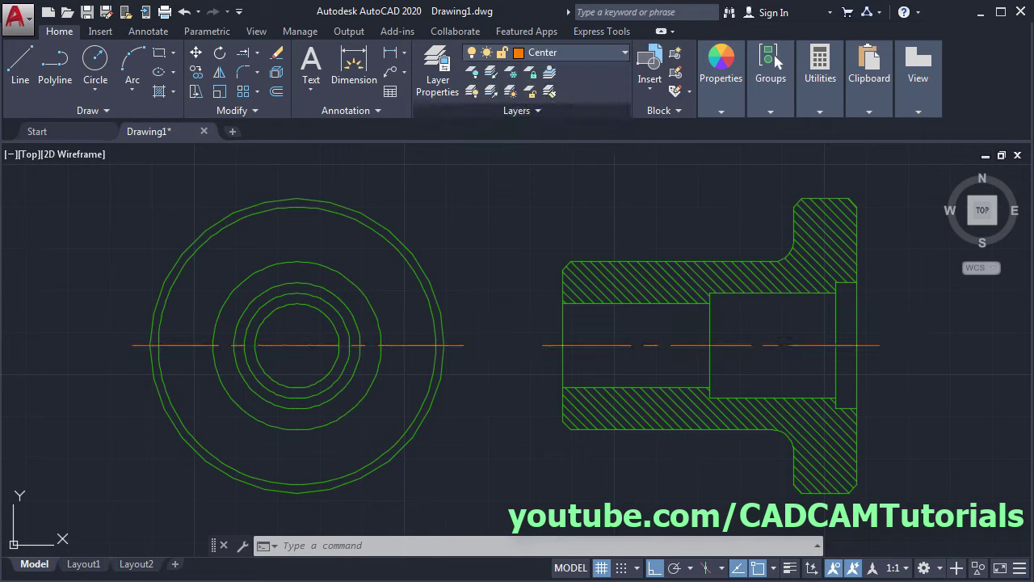
key("Escape")
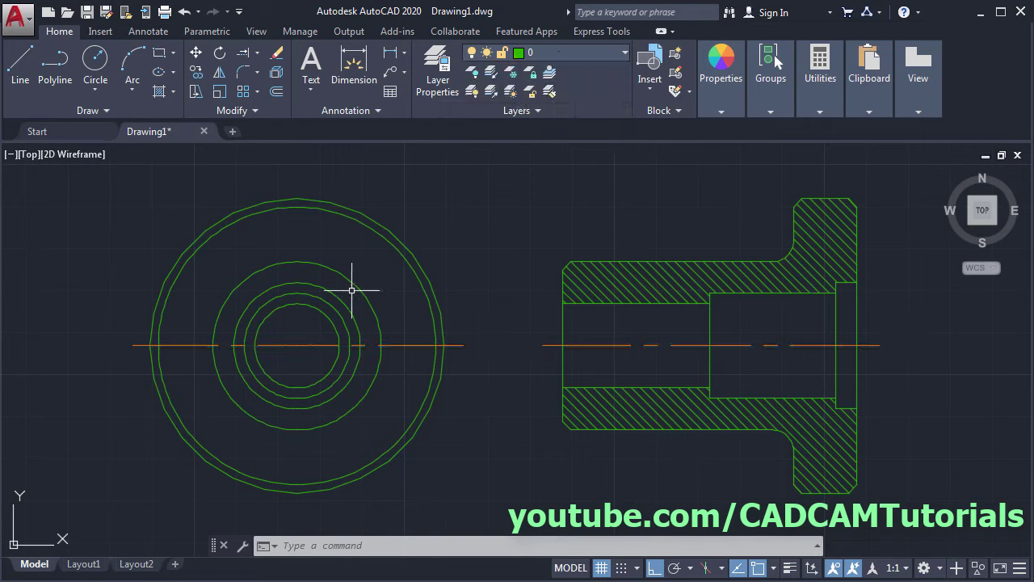
Move the two circles around the bore onto the Hidden layer
left_click(311, 284)
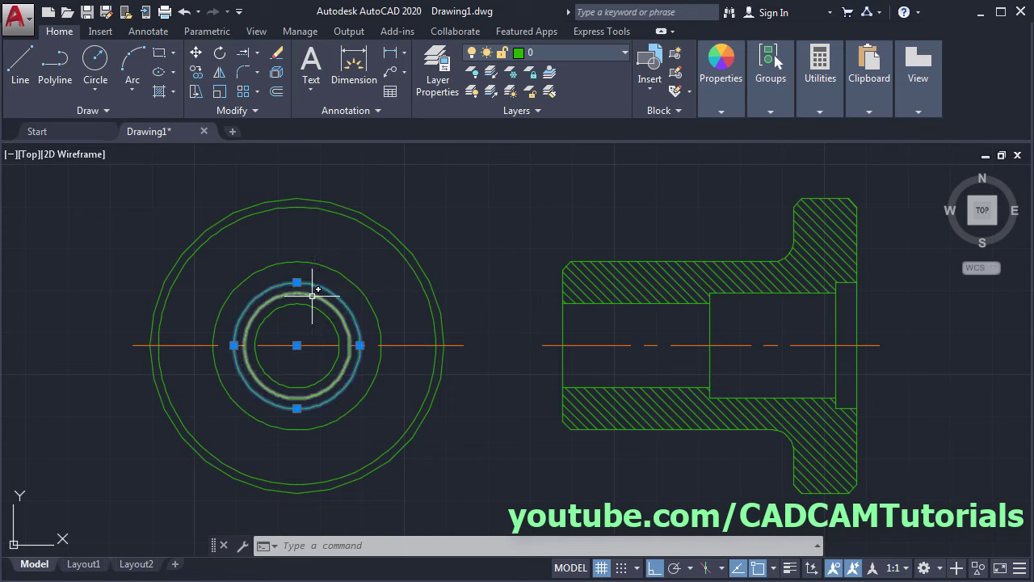
left_click(315, 295)
left_click(569, 49)
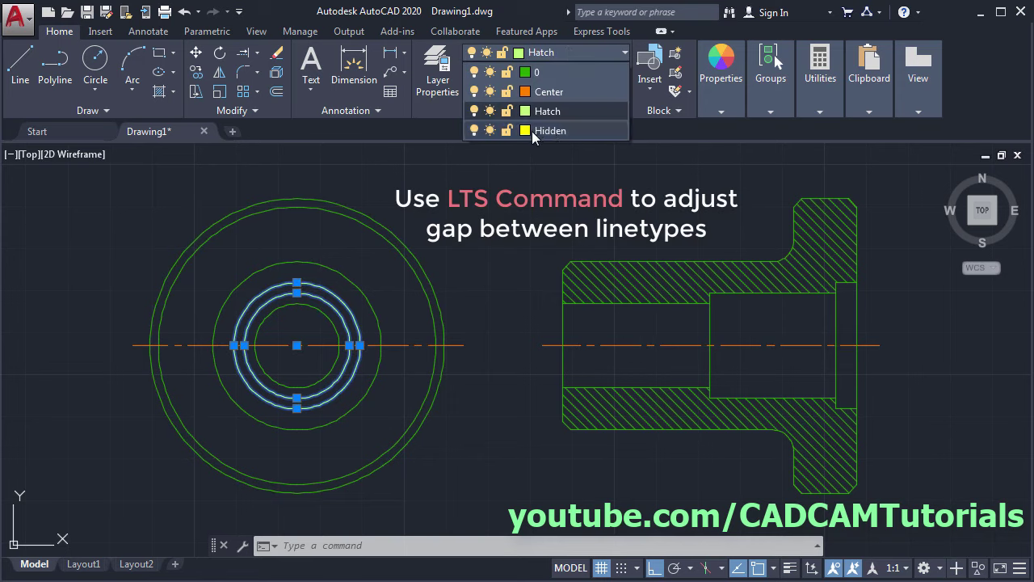
left_click(561, 130)
key("Escape")
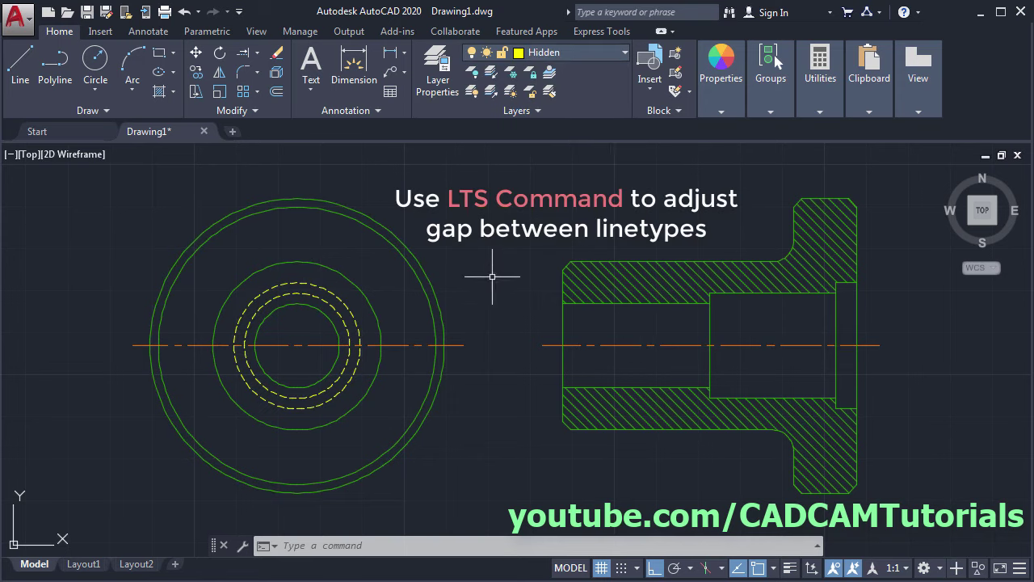
left_click(671, 295)
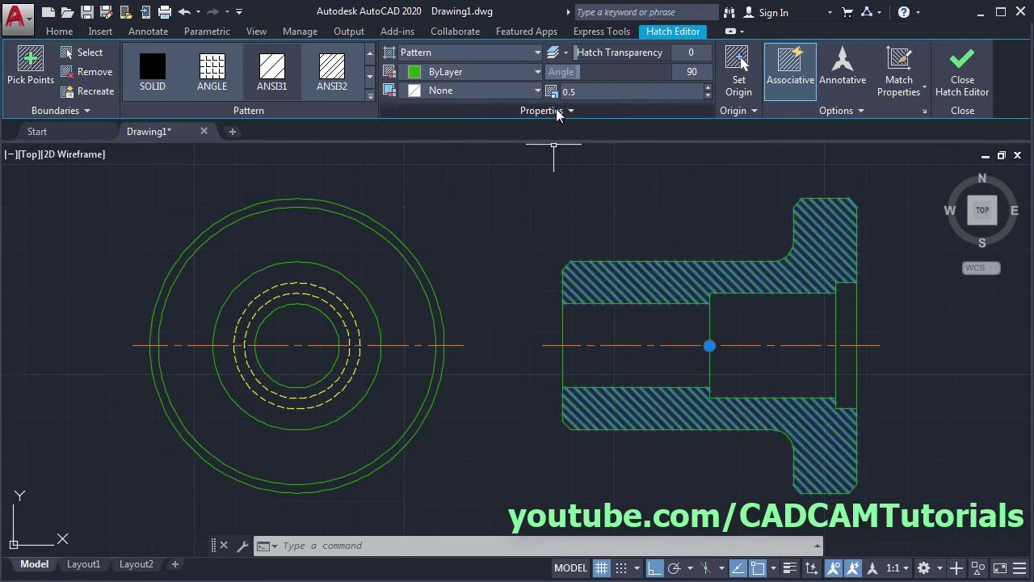
Put the selected side-view hatching on the Hatch layer and close the Hatch Editor
left_click(558, 112)
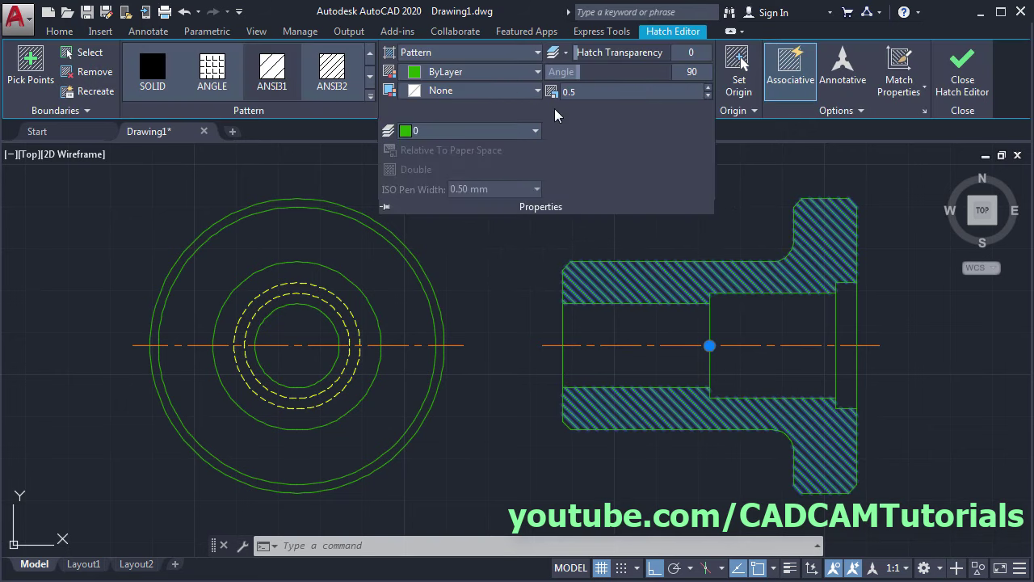
left_click(514, 132)
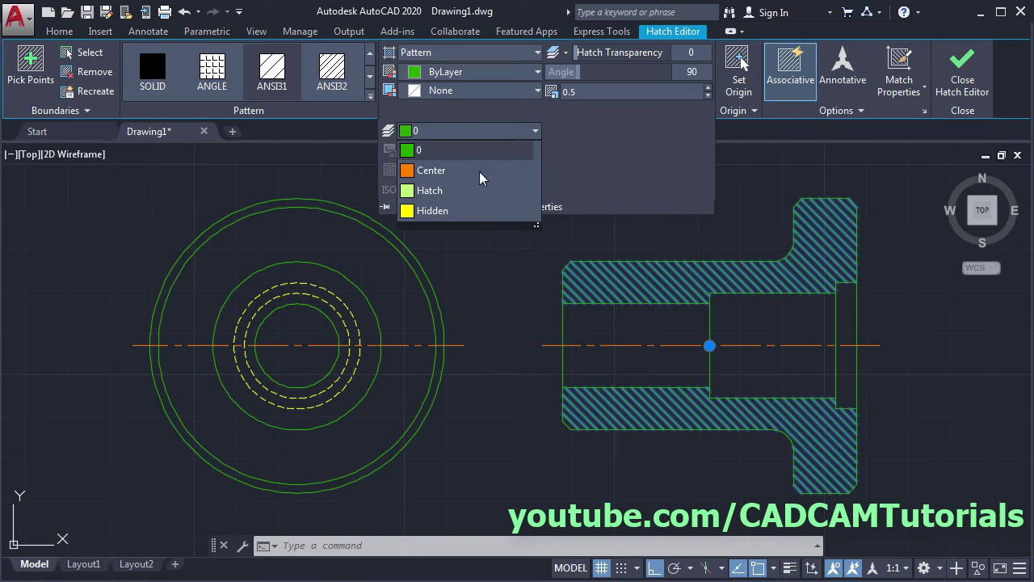
left_click(438, 198)
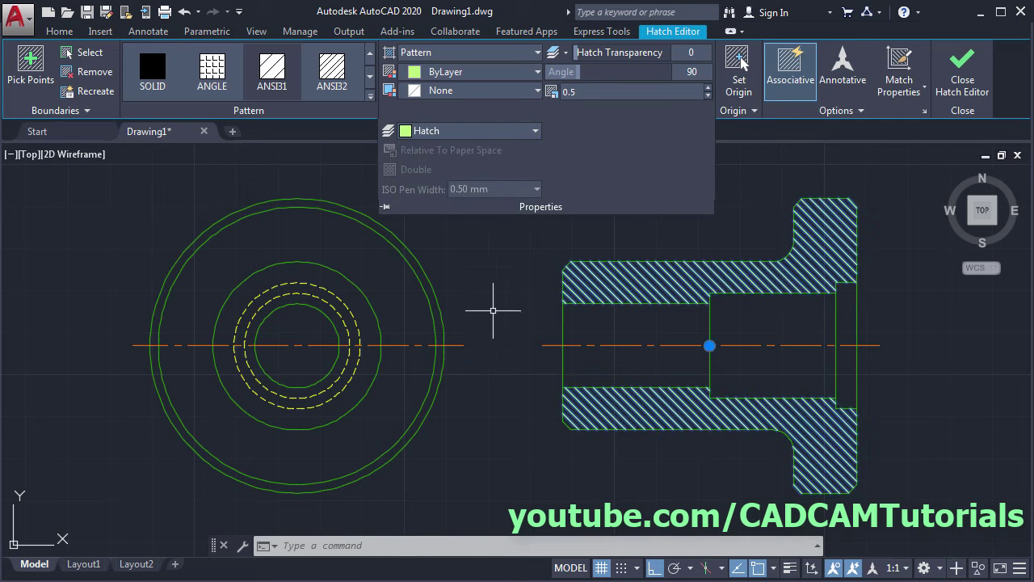
left_click(963, 84)
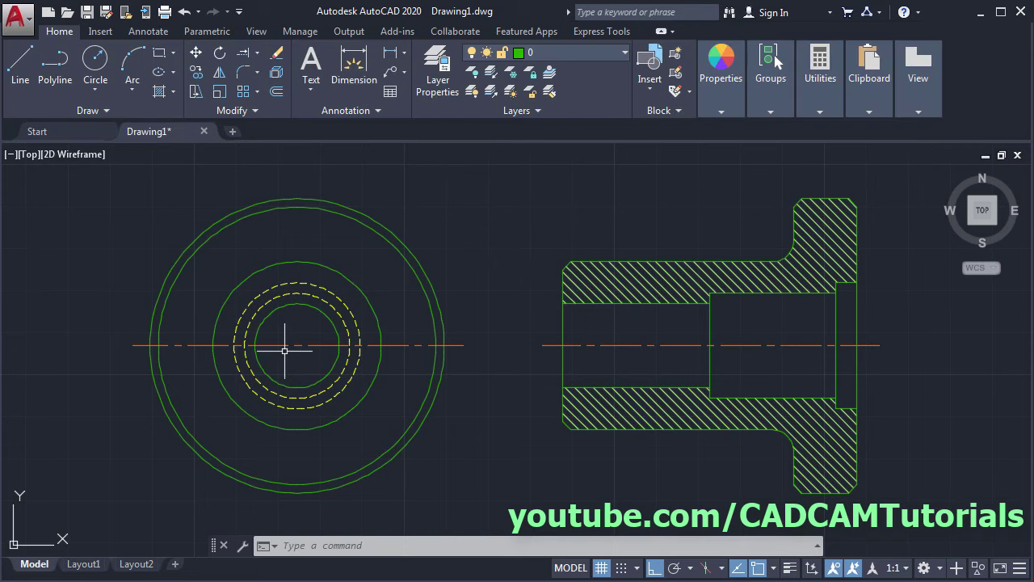
Draw a vertical centreline through the circular view on the Center layer, then turn on lineweight display
middle_click_drag(337, 421, 369, 416)
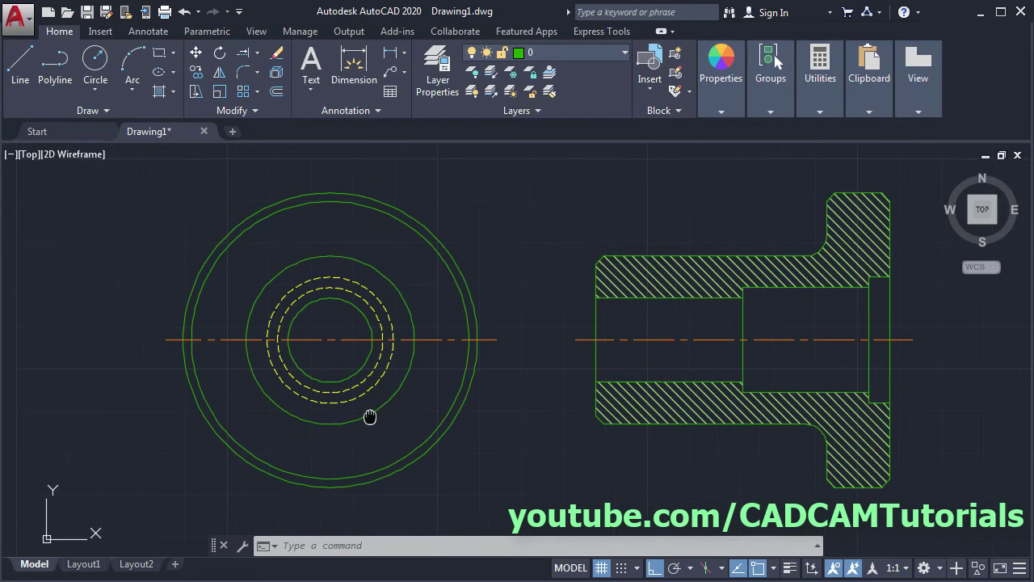
left_click(587, 50)
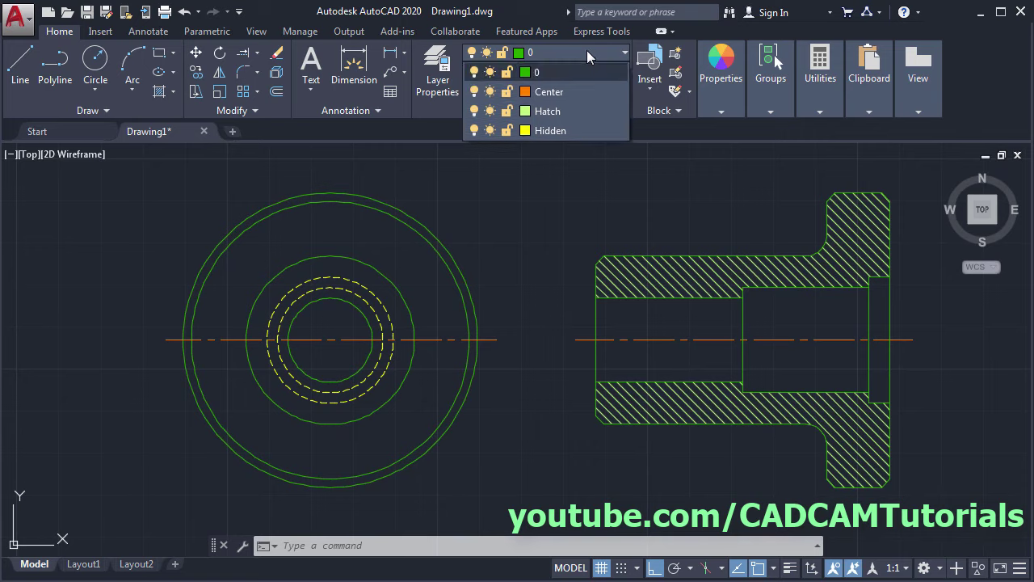
left_click(550, 92)
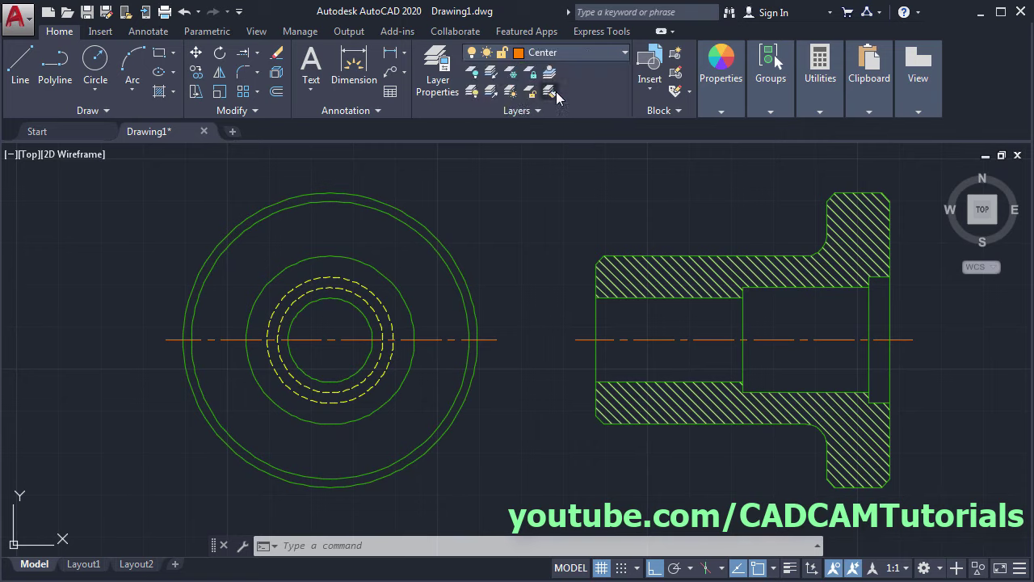
left_click(28, 79)
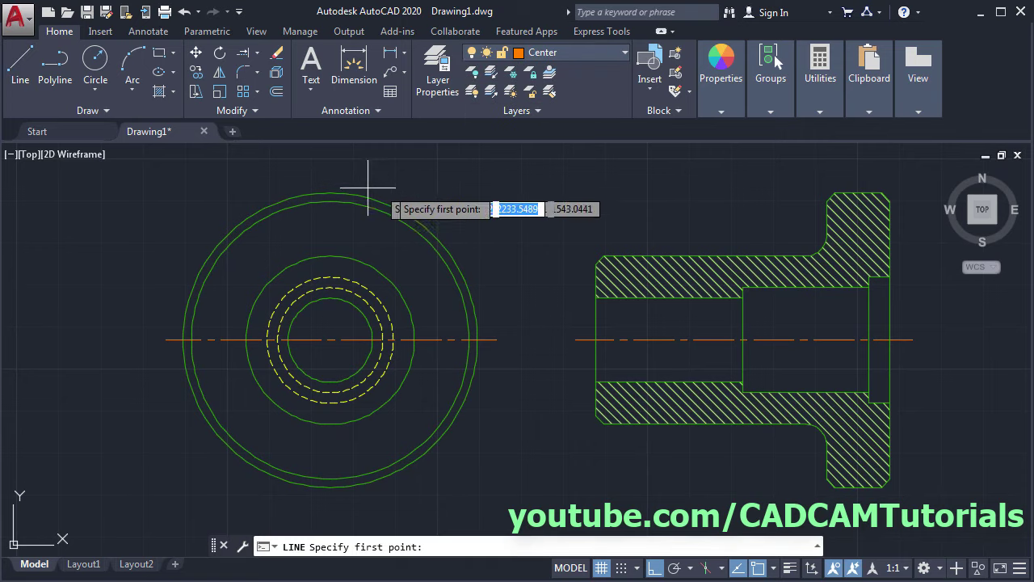
left_click(330, 174)
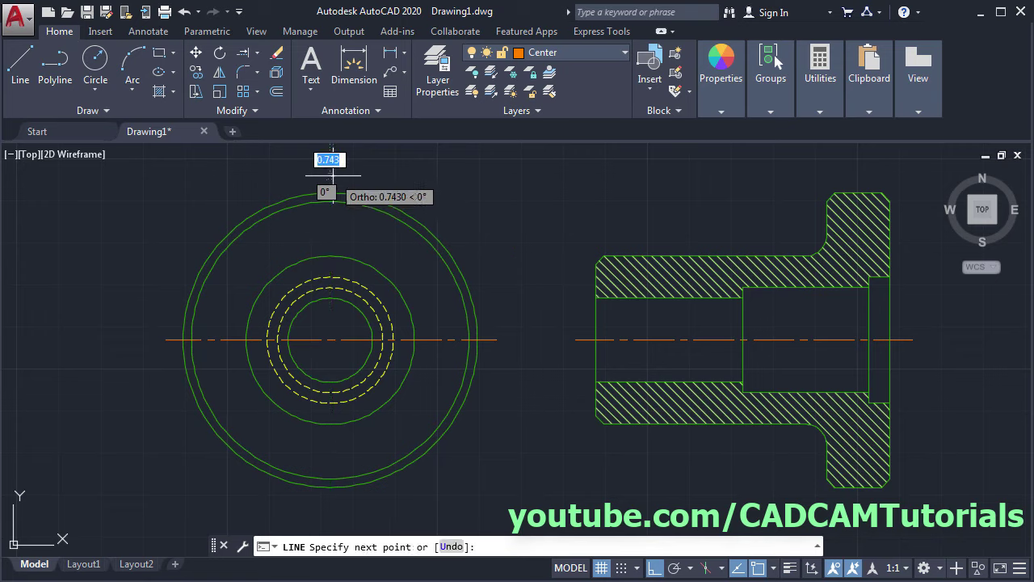
left_click(331, 501)
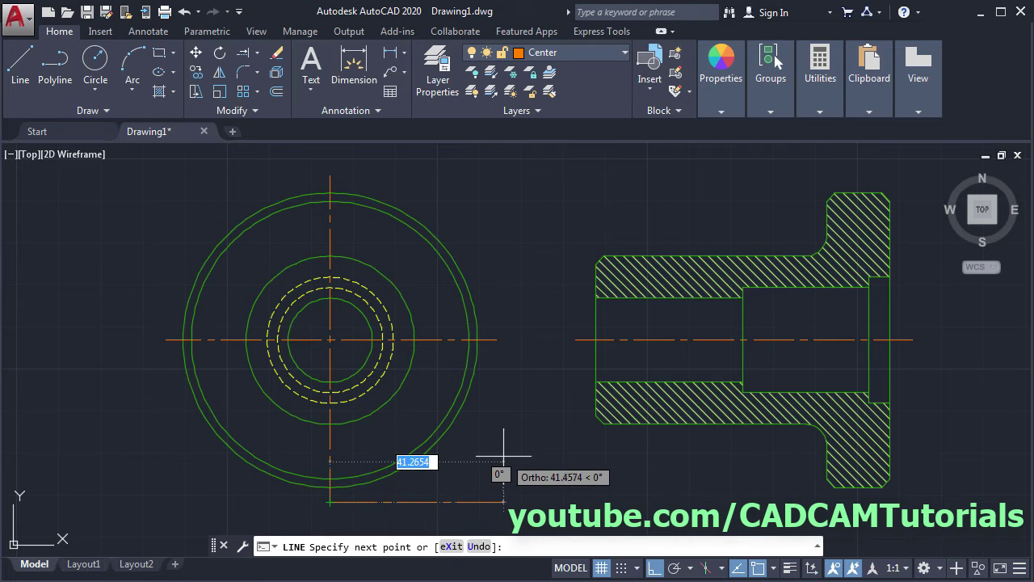
key("Return")
middle_click_drag(528, 431, 471, 432)
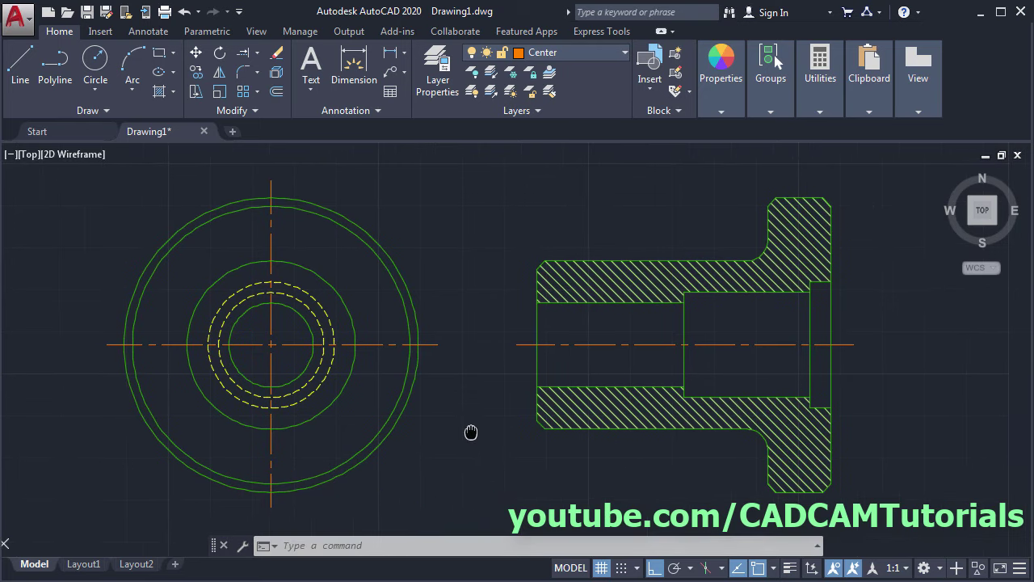
left_click(790, 569)
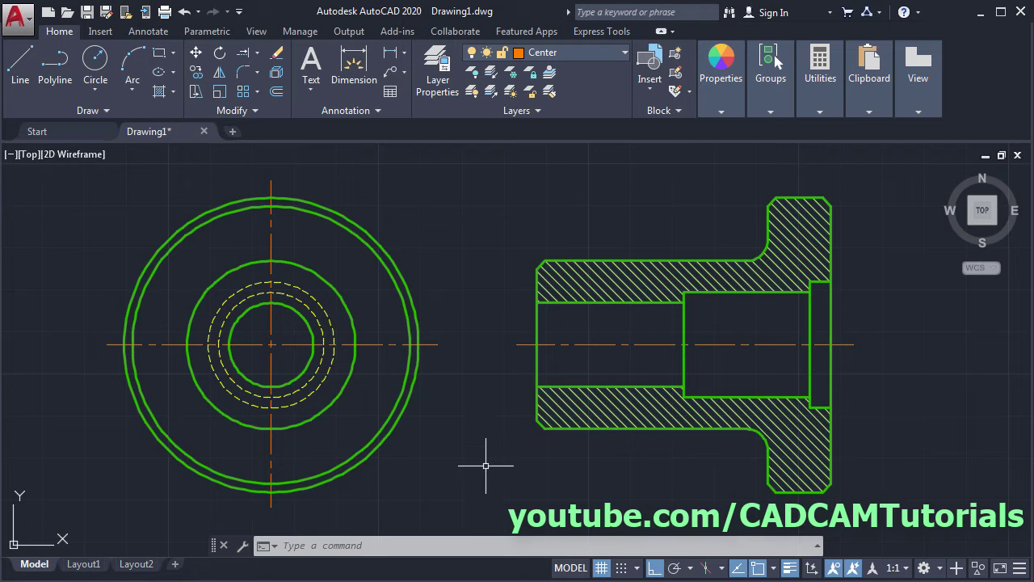
Scroll the reference PDF to the spoon drawing page, then return to AutoCAD
key("alt+Tab")
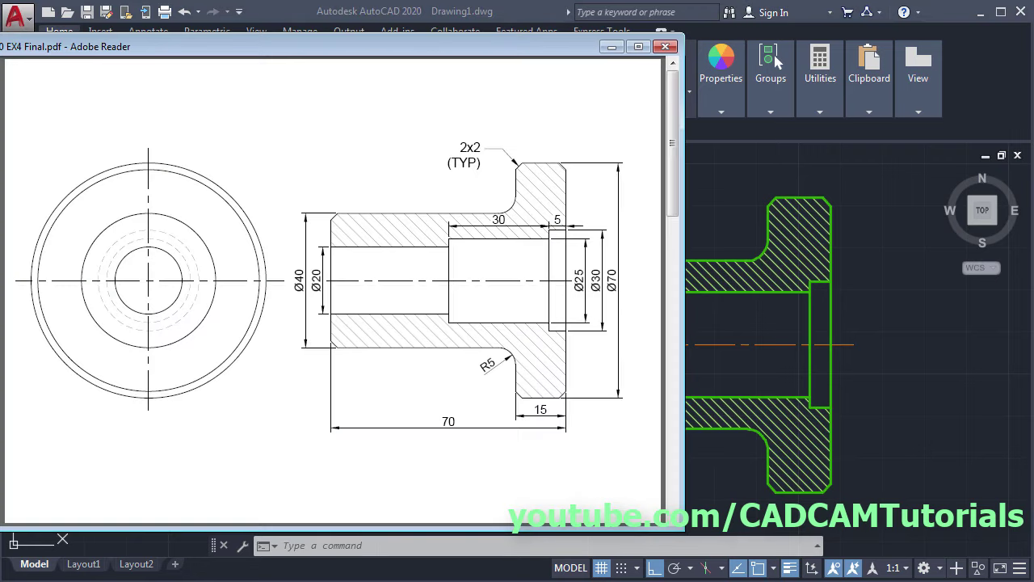
scroll(385, 368, "down", 5)
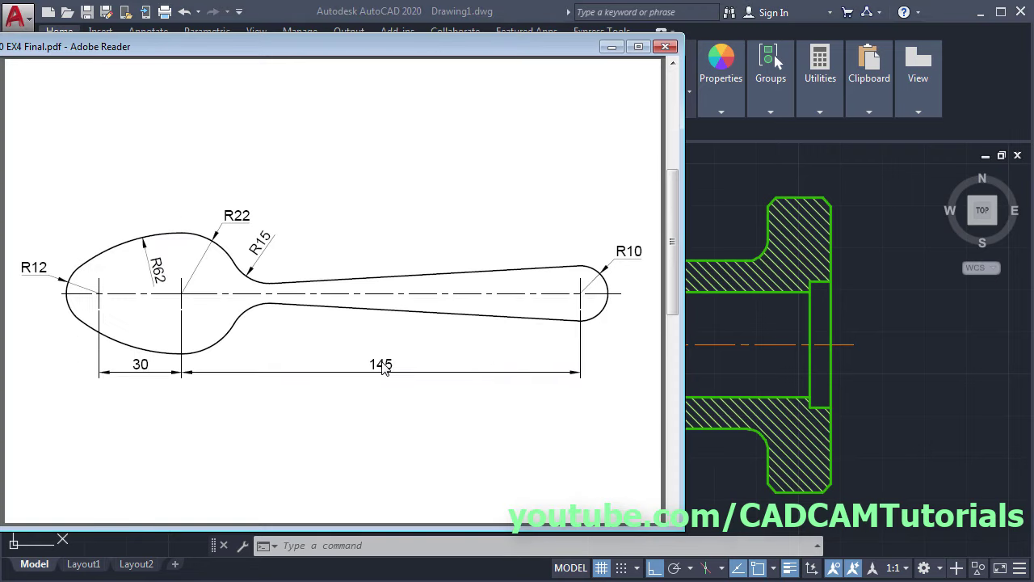
left_click(893, 401)
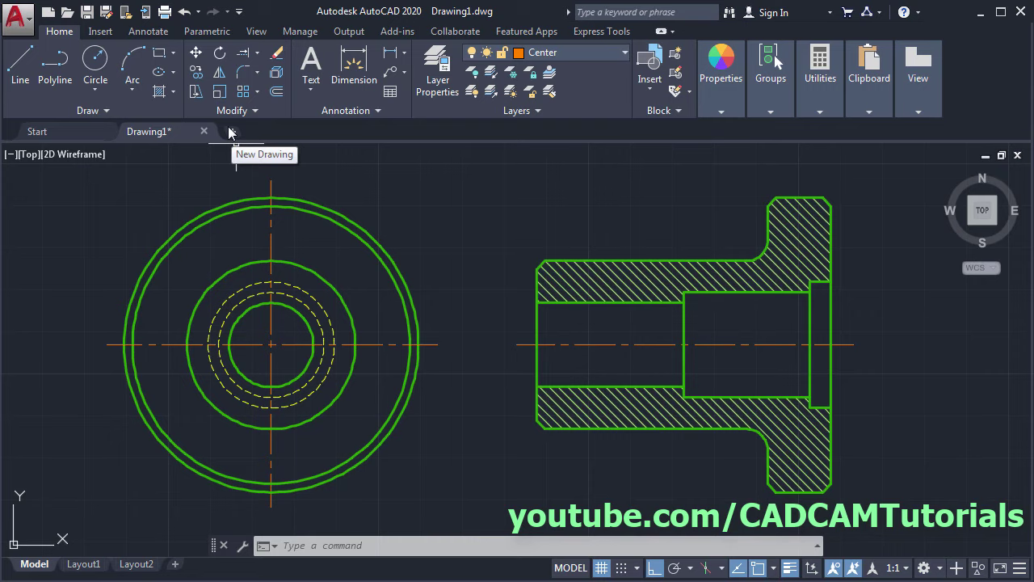
Create Drawing2 from the acadiso.dwt template, then briefly check the spoon reference PDF
left_click(49, 12)
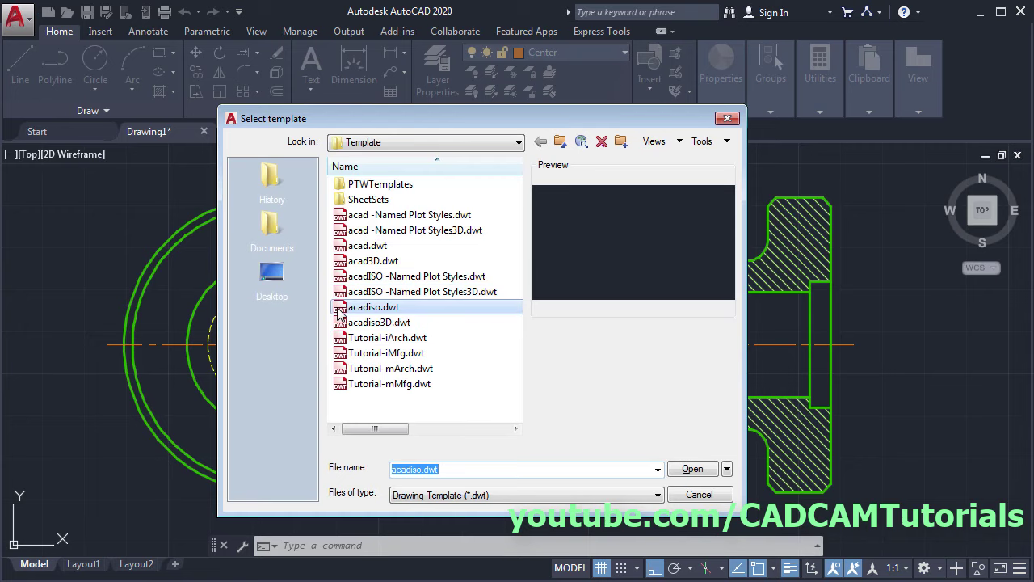
left_click(376, 307)
left_click(691, 469)
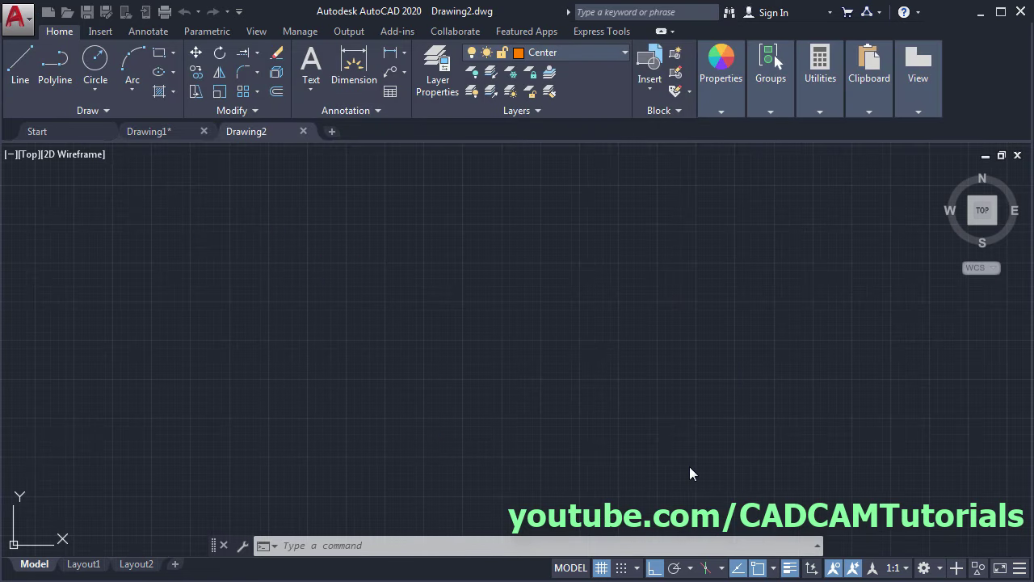
key("alt+Tab")
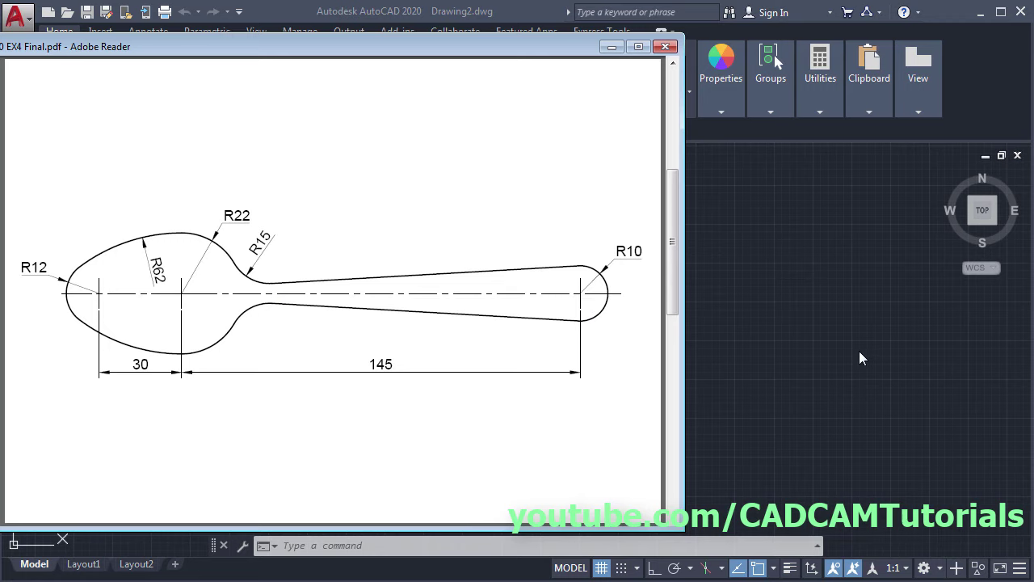
key("alt+Tab")
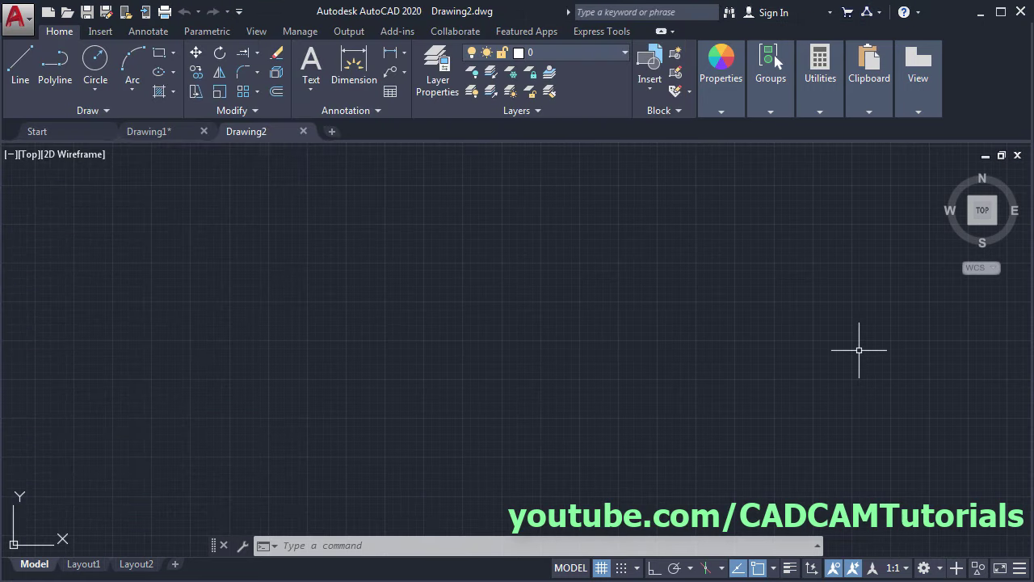
With Ortho on, draw a horizontal line of 30 then 145 units to the right
left_click(11, 73)
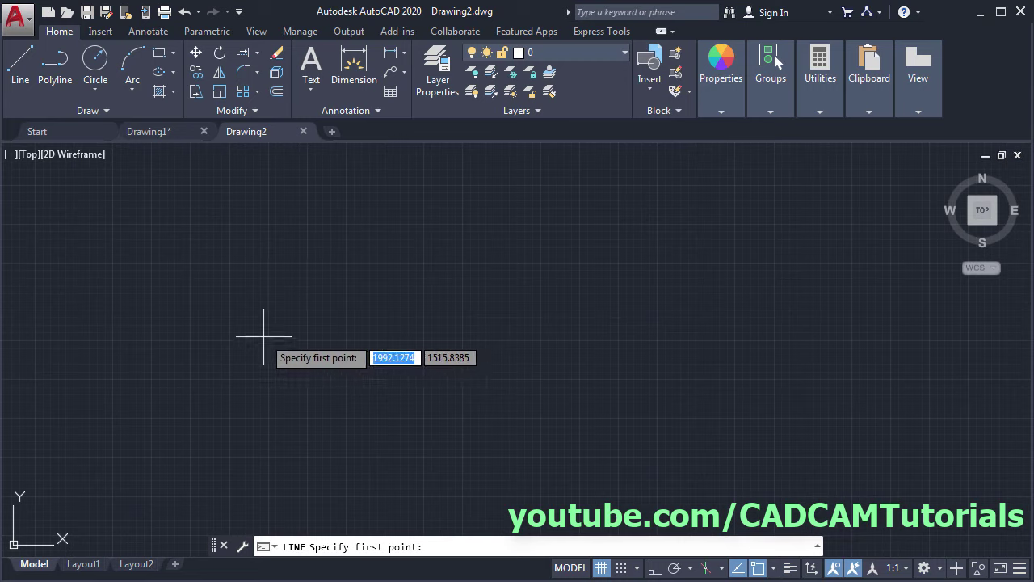
left_click(251, 331)
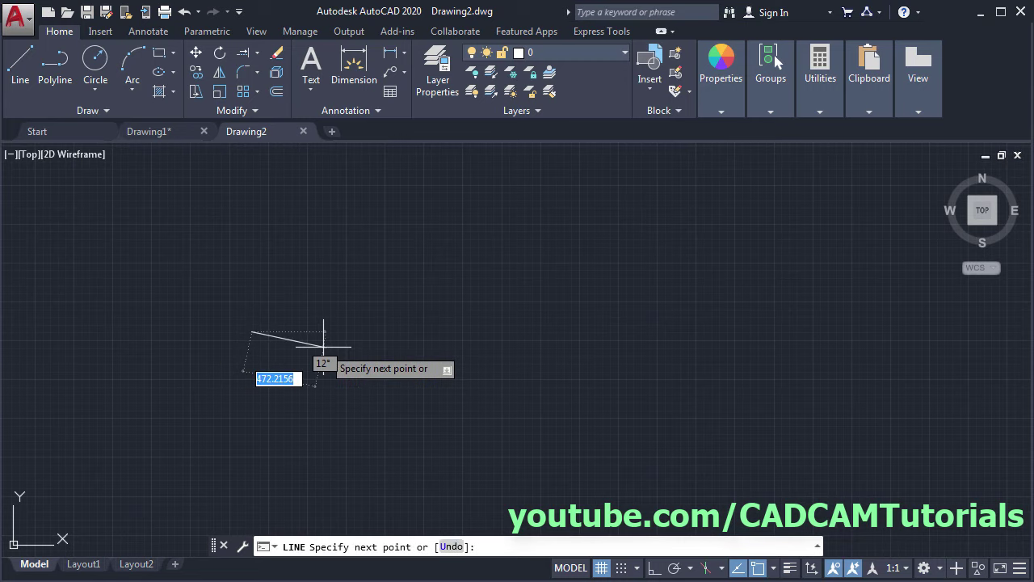
left_click(654, 568)
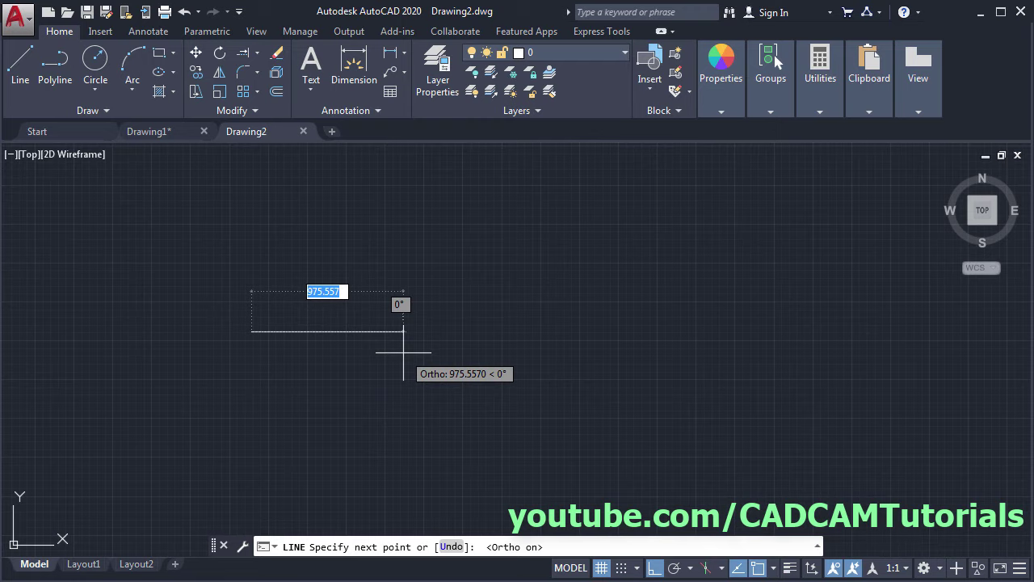
type("30")
key("Return")
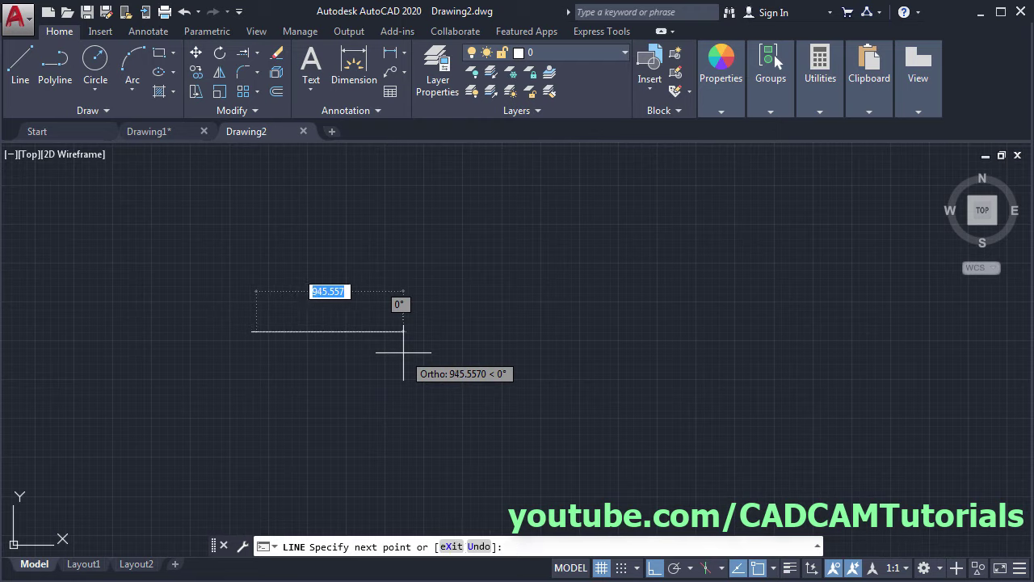
type("1")
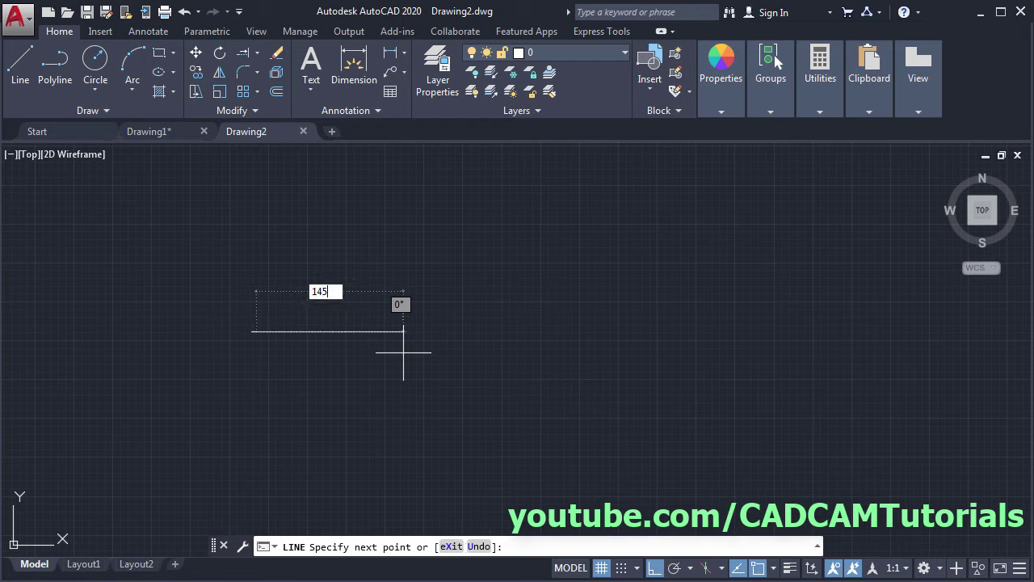
type("45")
key("Return")
key("Escape")
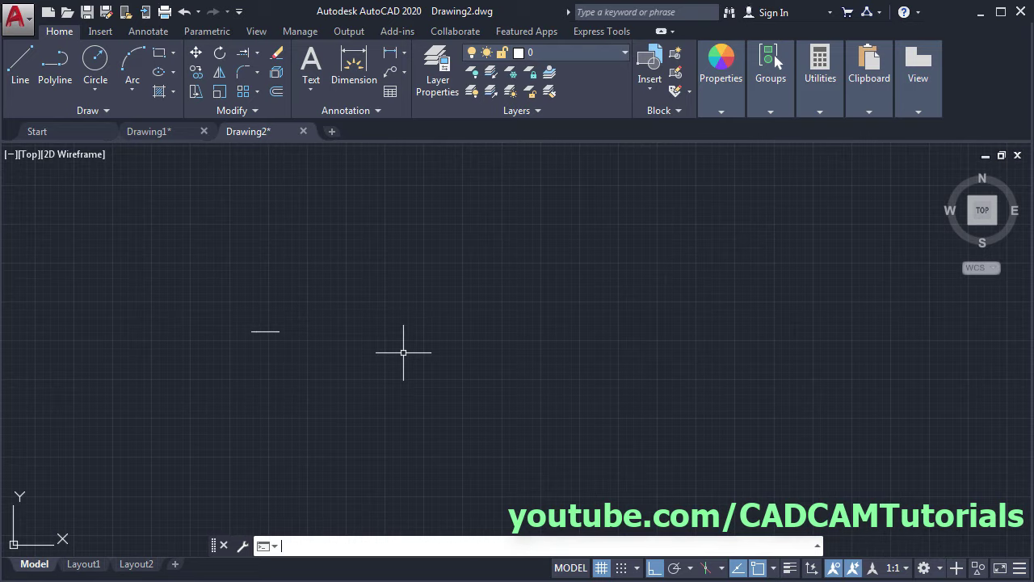
Zoom and pan to frame the centreline, then compare with the spoon reference
scroll(231, 331, "up", 12)
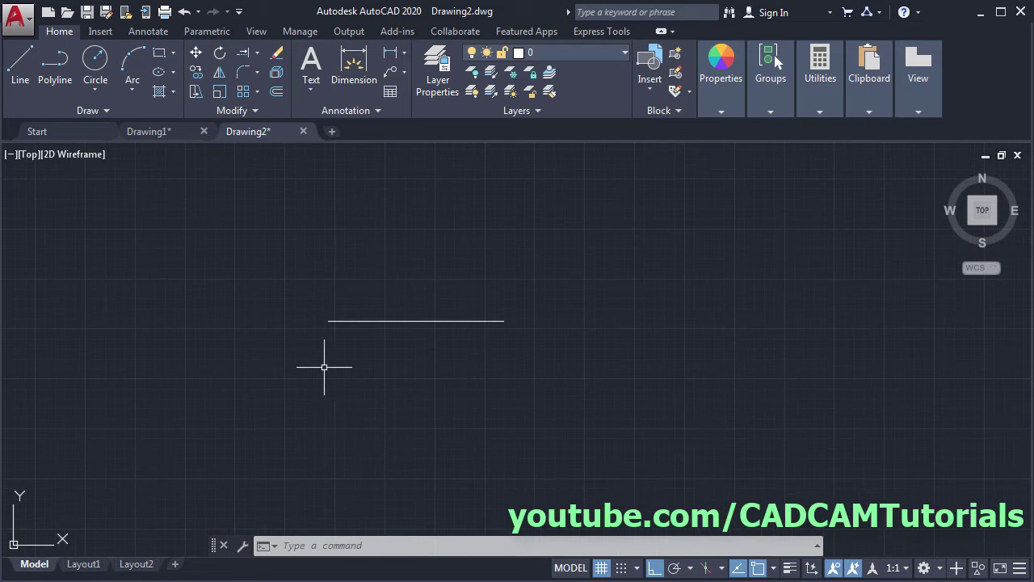
middle_click_drag(483, 234, 523, 295)
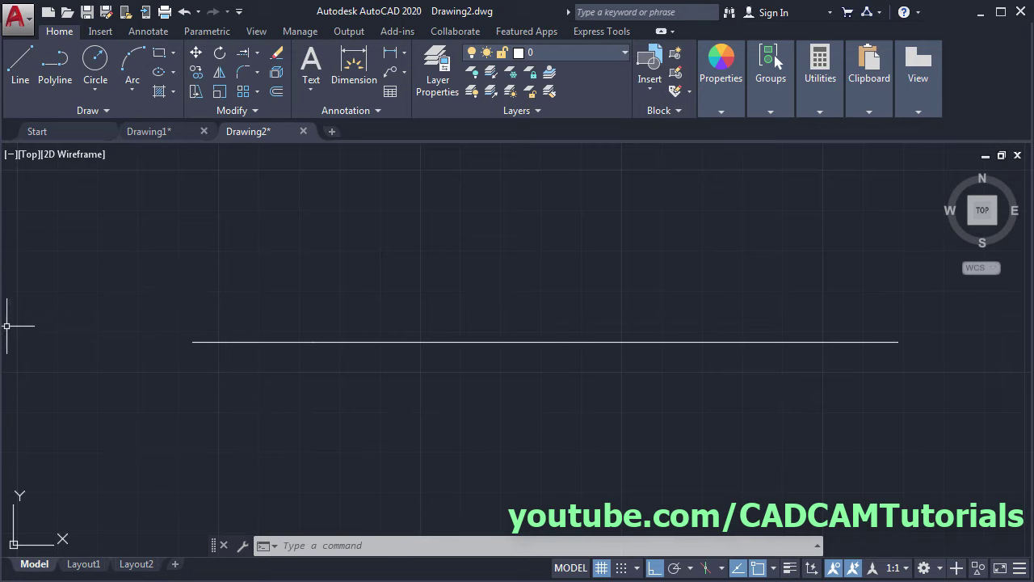
key("alt+Tab")
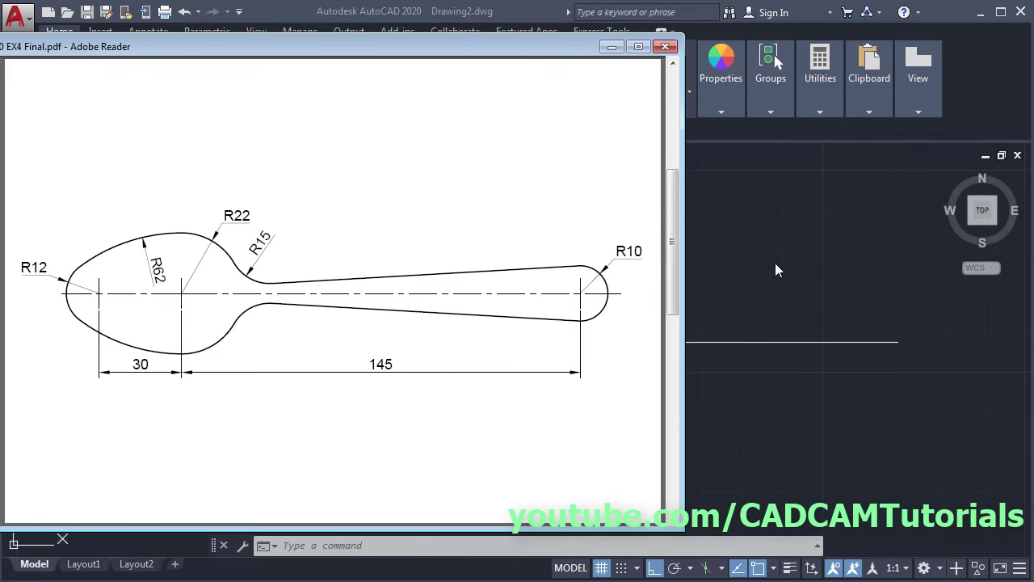
key("alt+Tab")
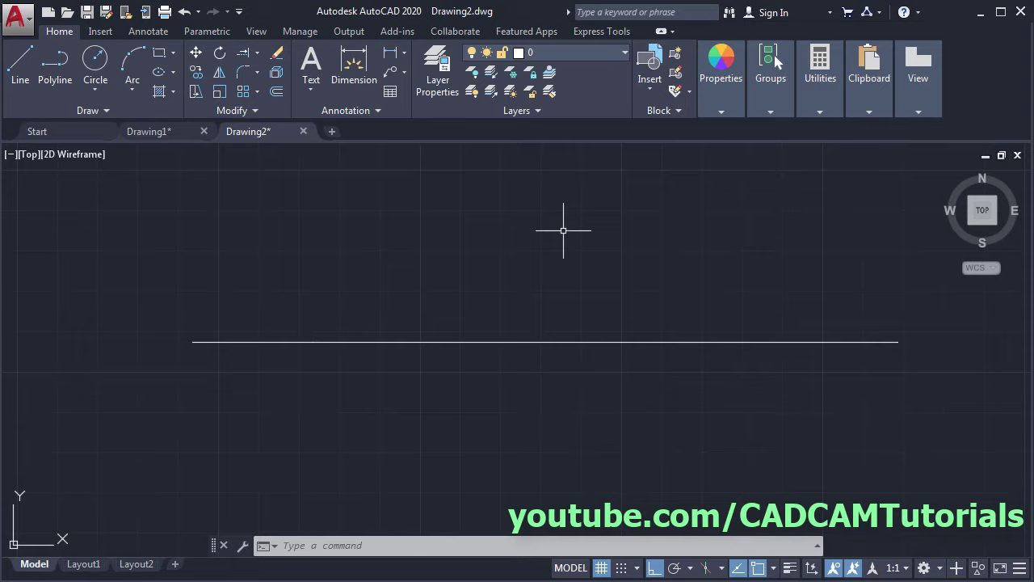
Using MULTIPLE CIRCLE, draw a radius 12 circle at the centreline's left end
type("MU")
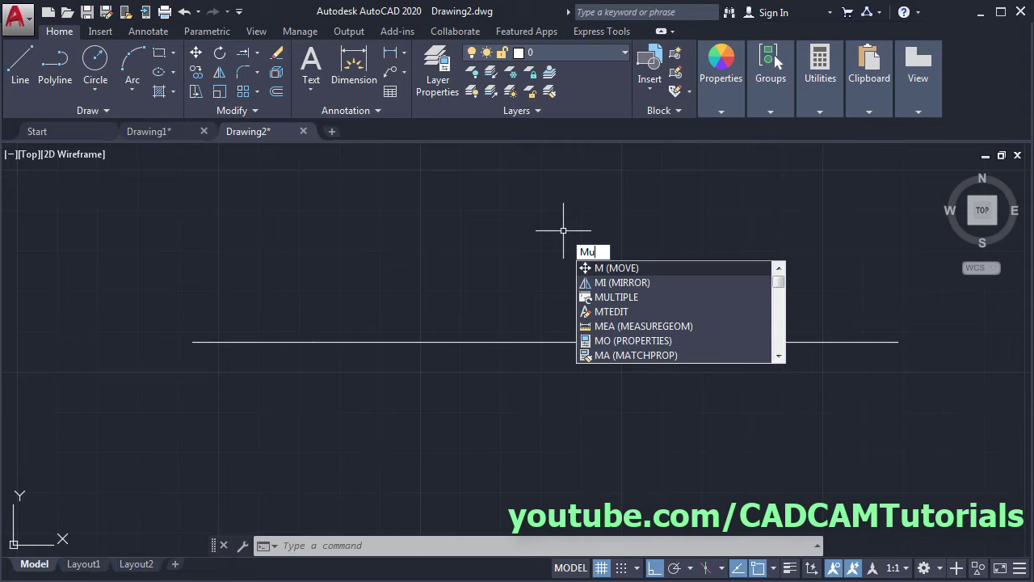
key("Return")
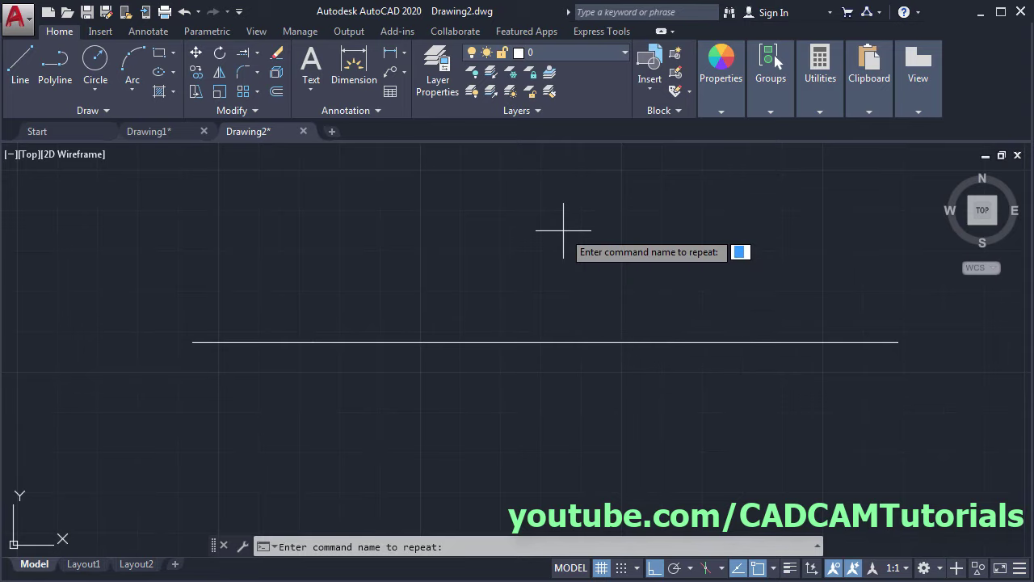
type("c")
key("Return")
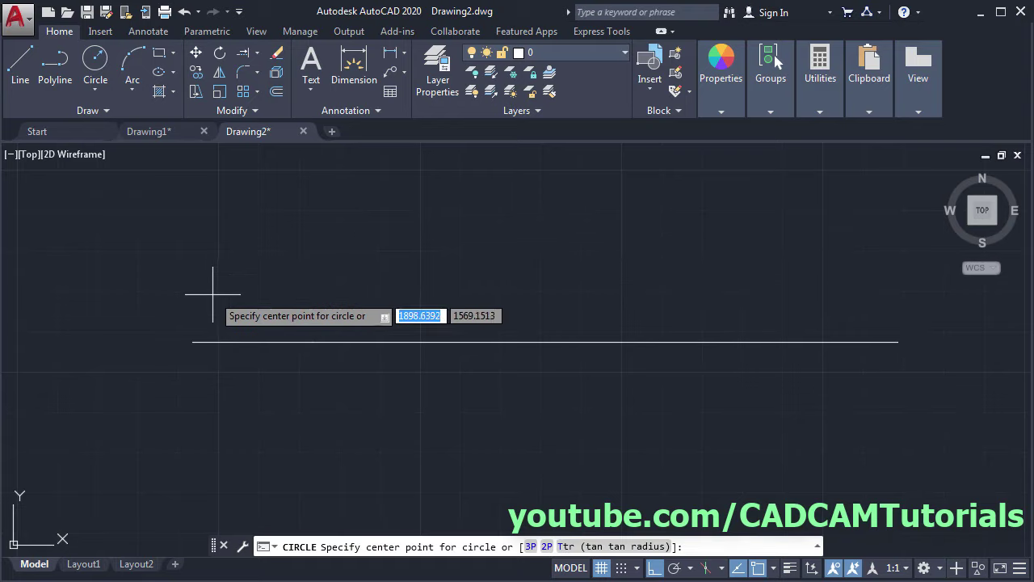
left_click(193, 341)
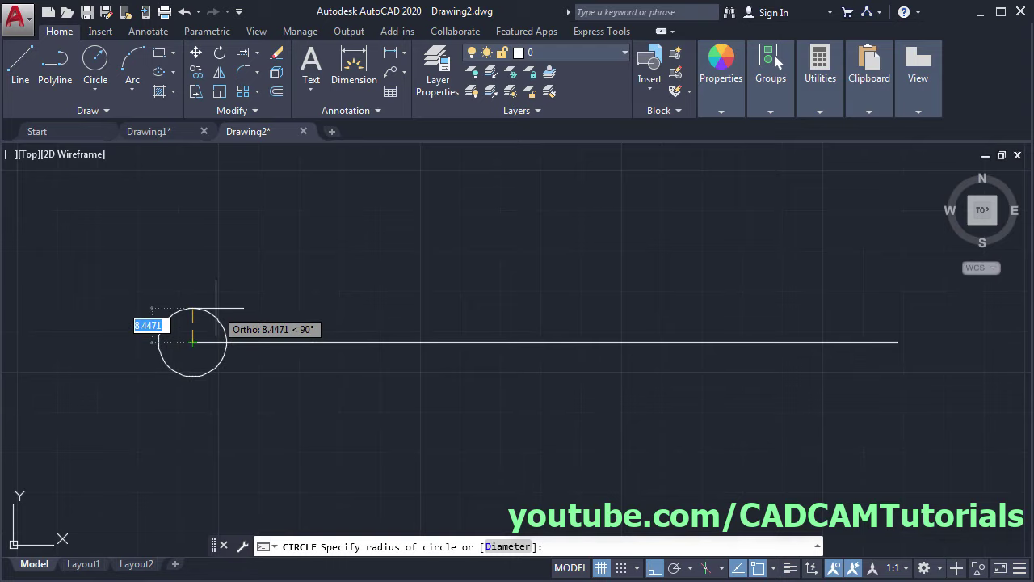
type("12")
key("Return")
key("Return")
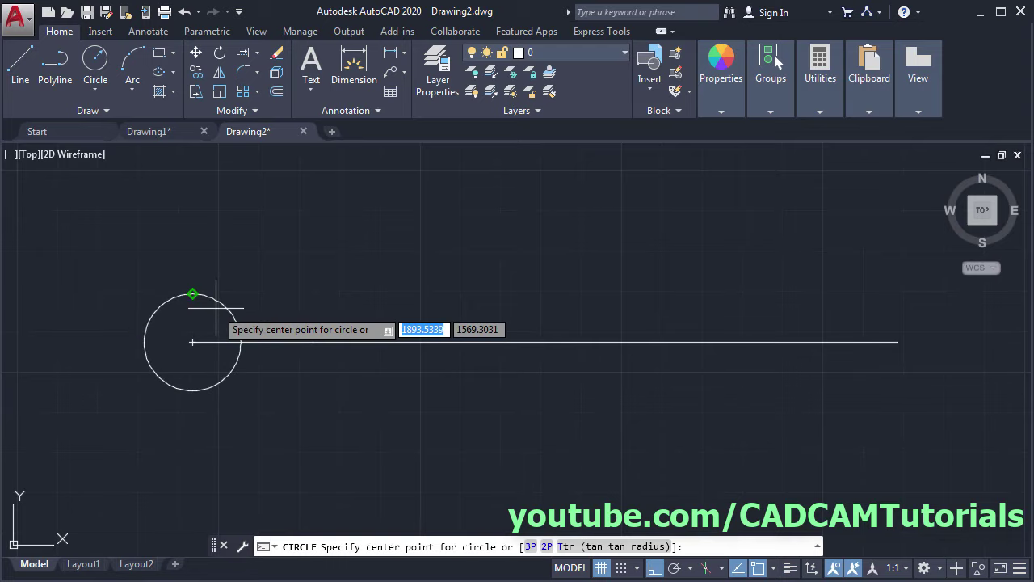
Add an R22 circle at the 30 point and an R10 circle at the right end
left_click(313, 343)
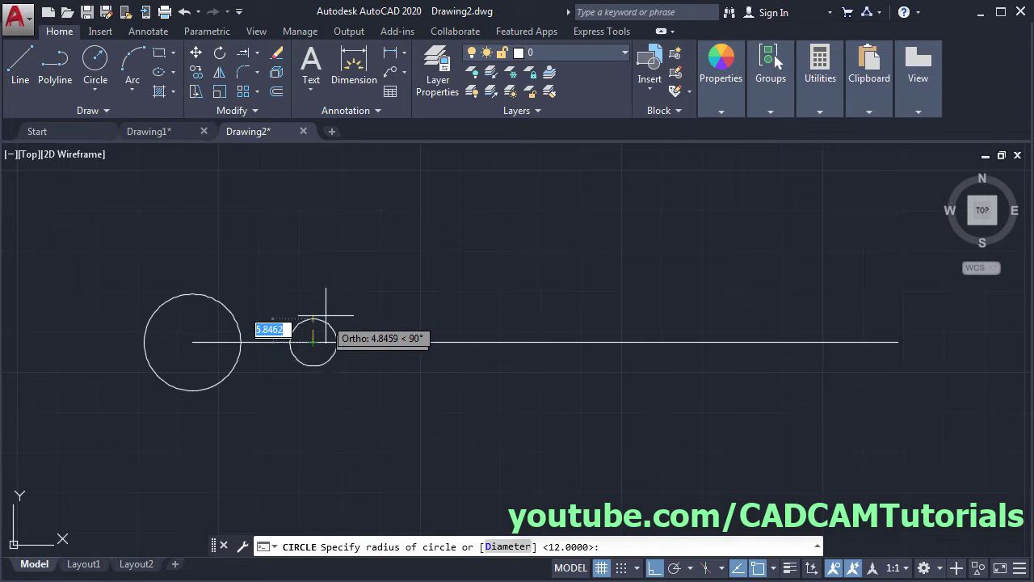
type("22")
key("Return")
key("Return")
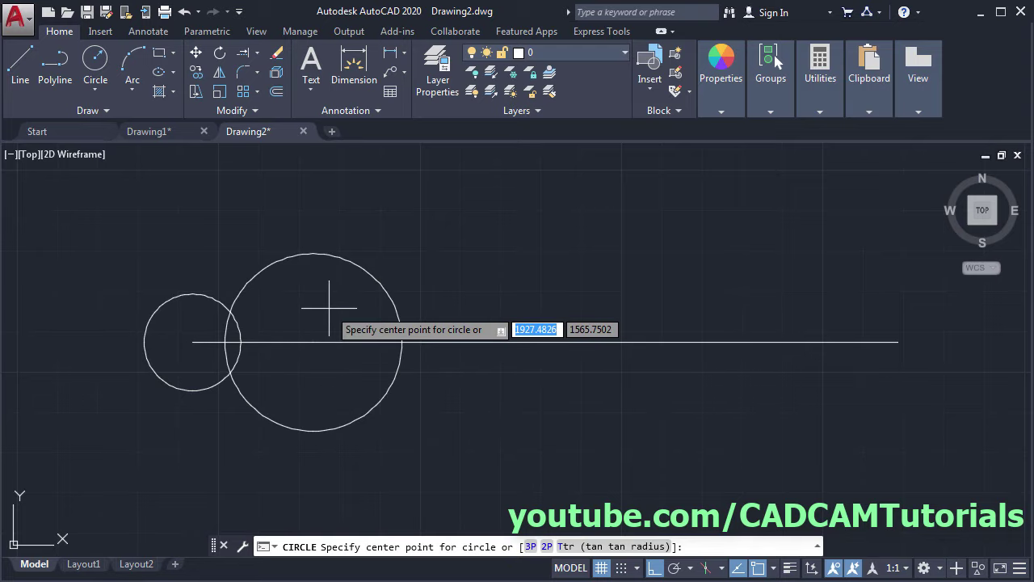
left_click(892, 343)
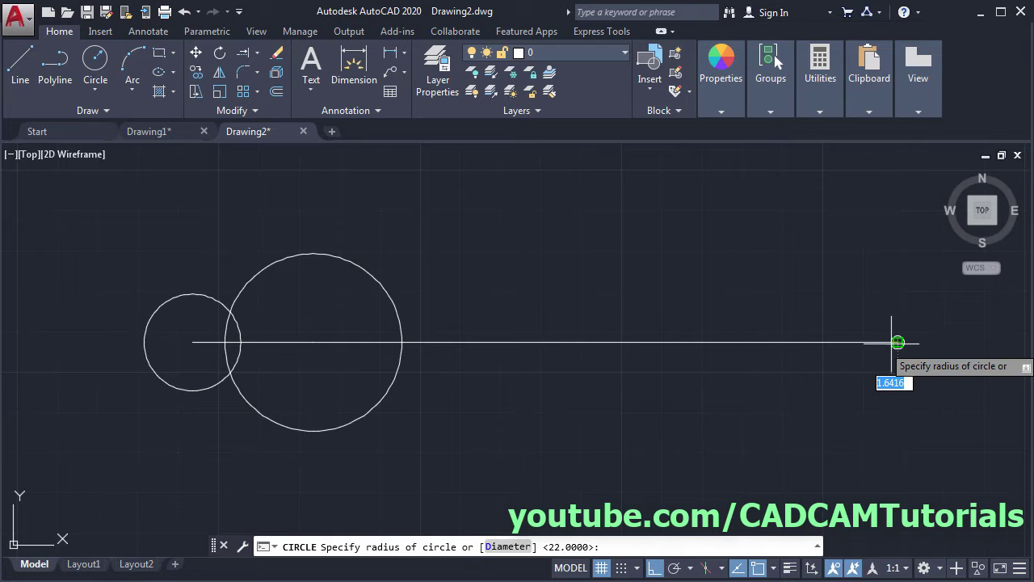
type("10")
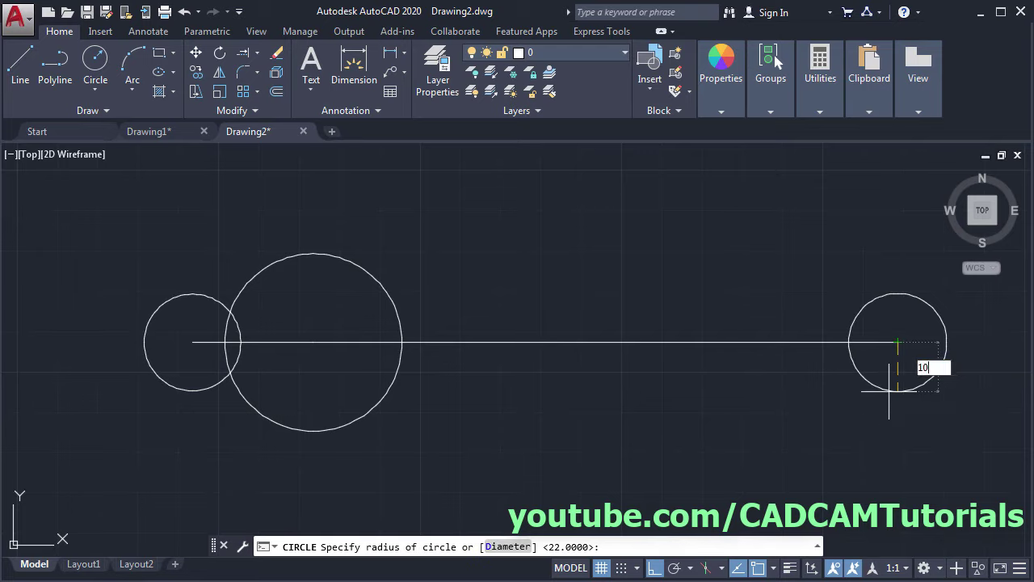
key("Return")
key("Return")
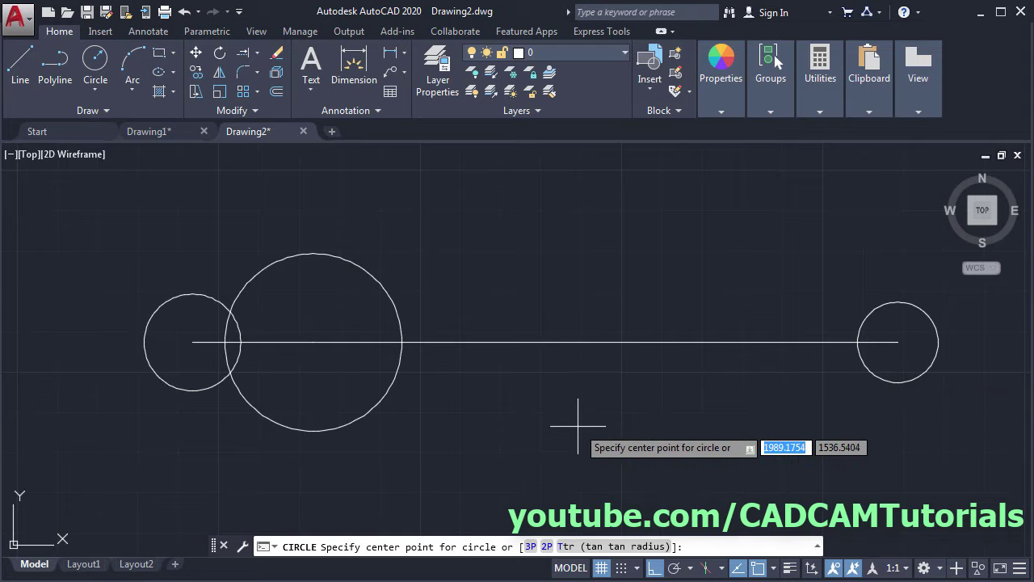
key("Escape")
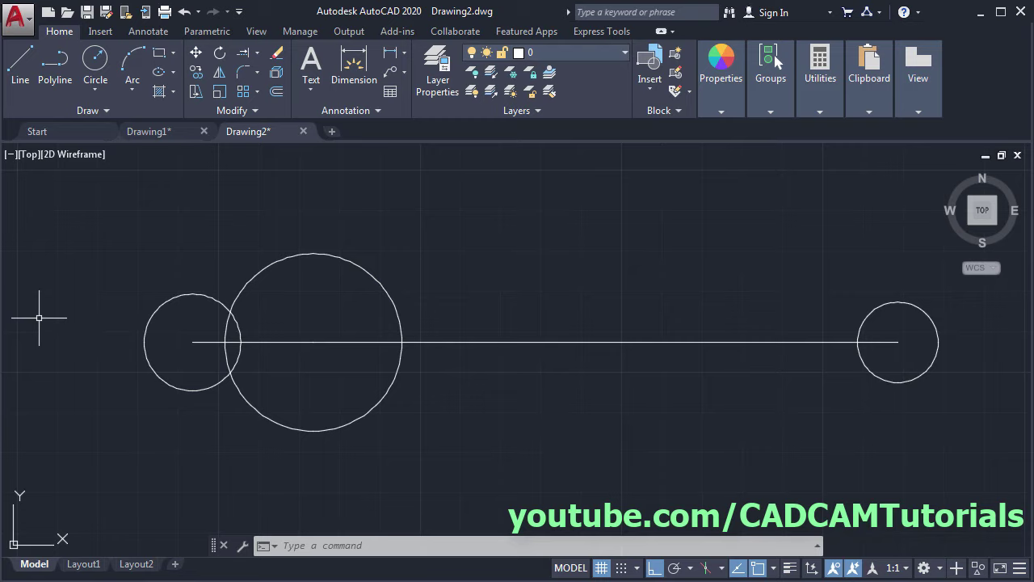
key("alt+Tab")
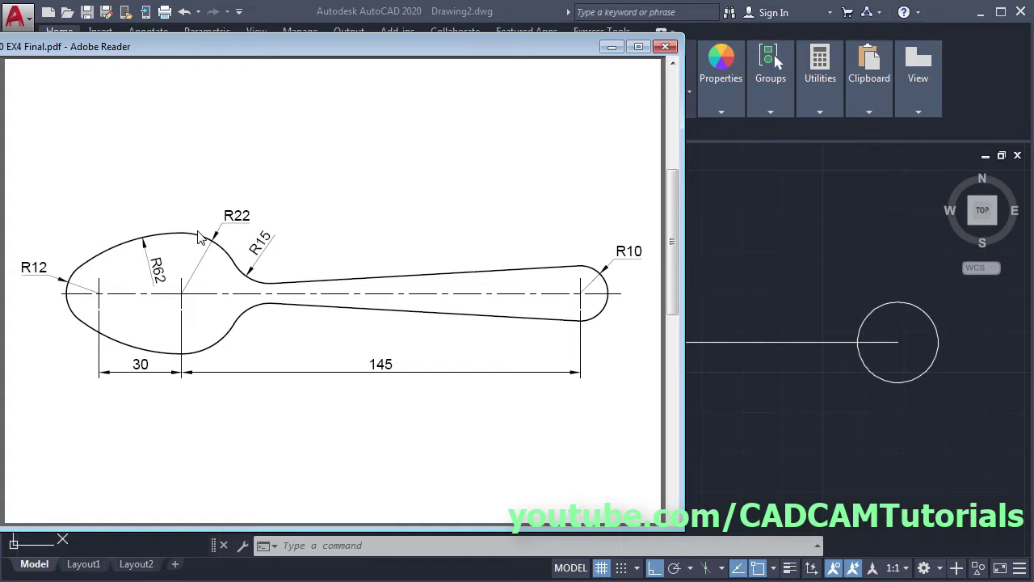
Draw a radius 62 circle tangent to the R12 and R22 circles with Tan, Tan, Radius
left_click(790, 240)
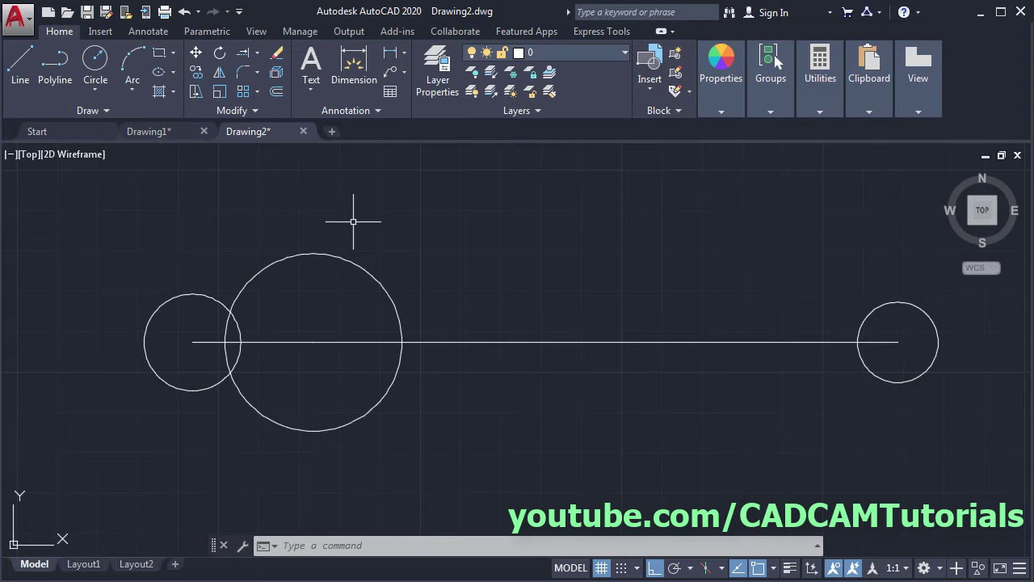
left_click(95, 88)
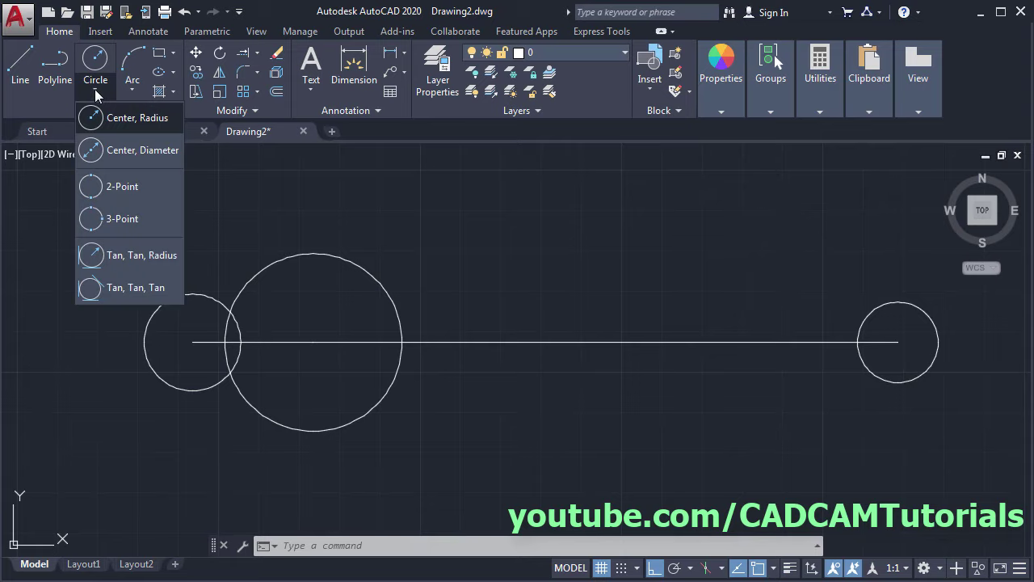
left_click(137, 255)
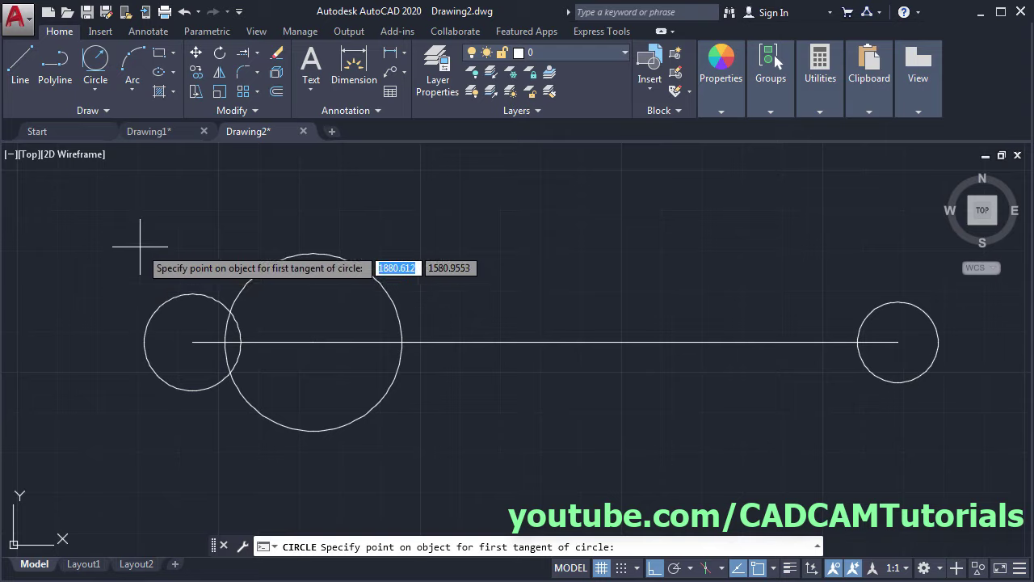
left_click(155, 312)
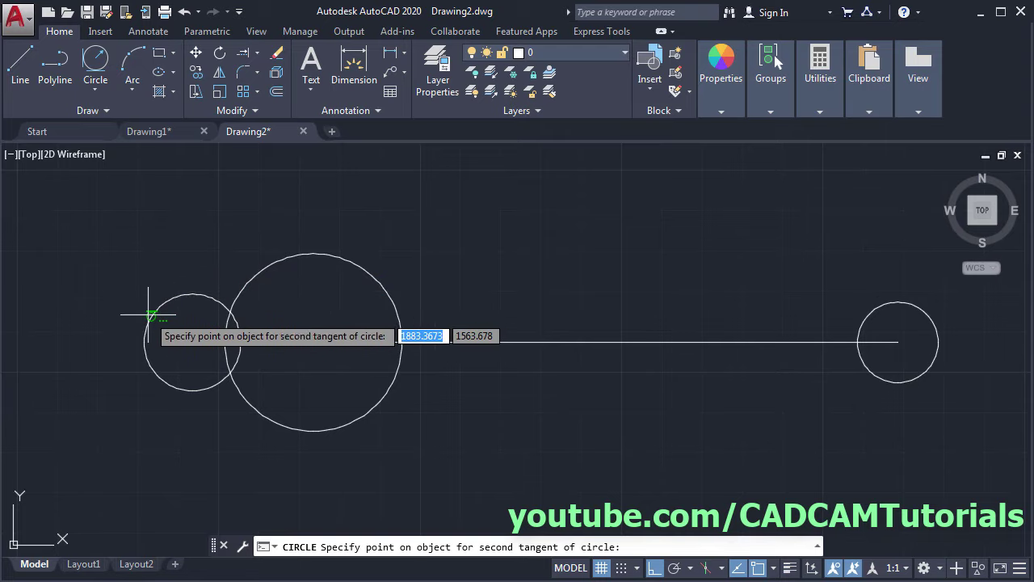
left_click(371, 279)
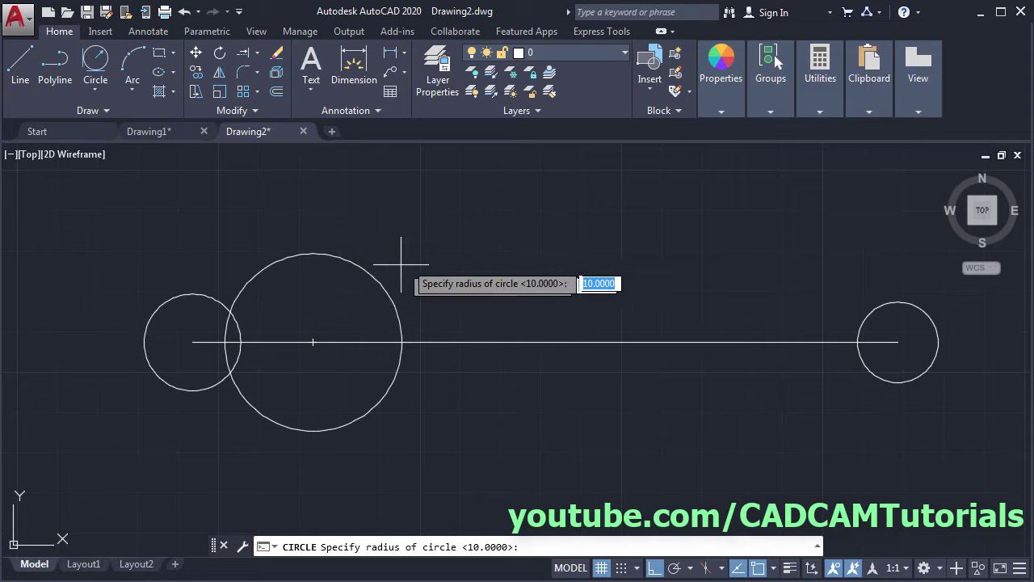
type("62")
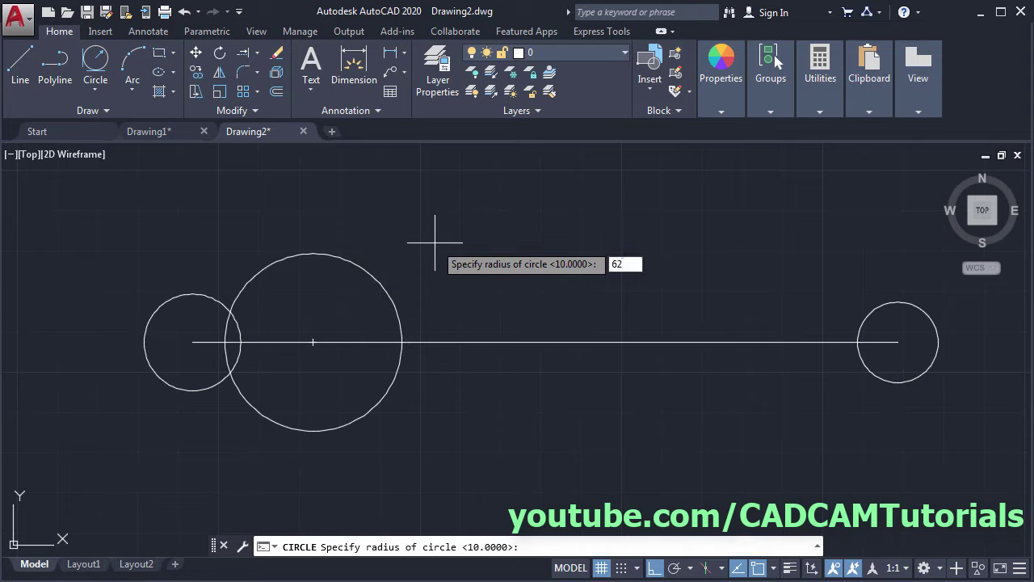
key("Return")
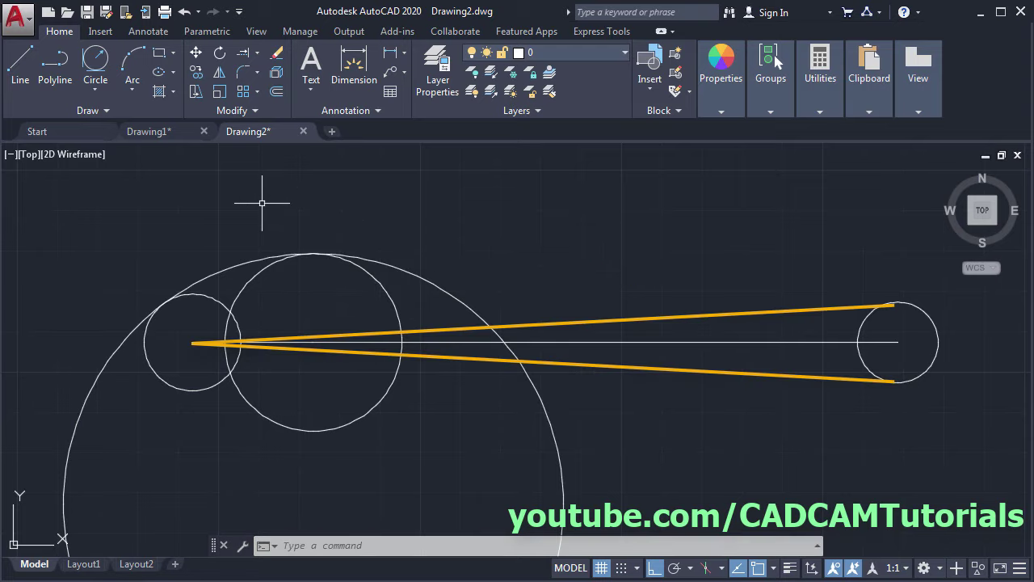